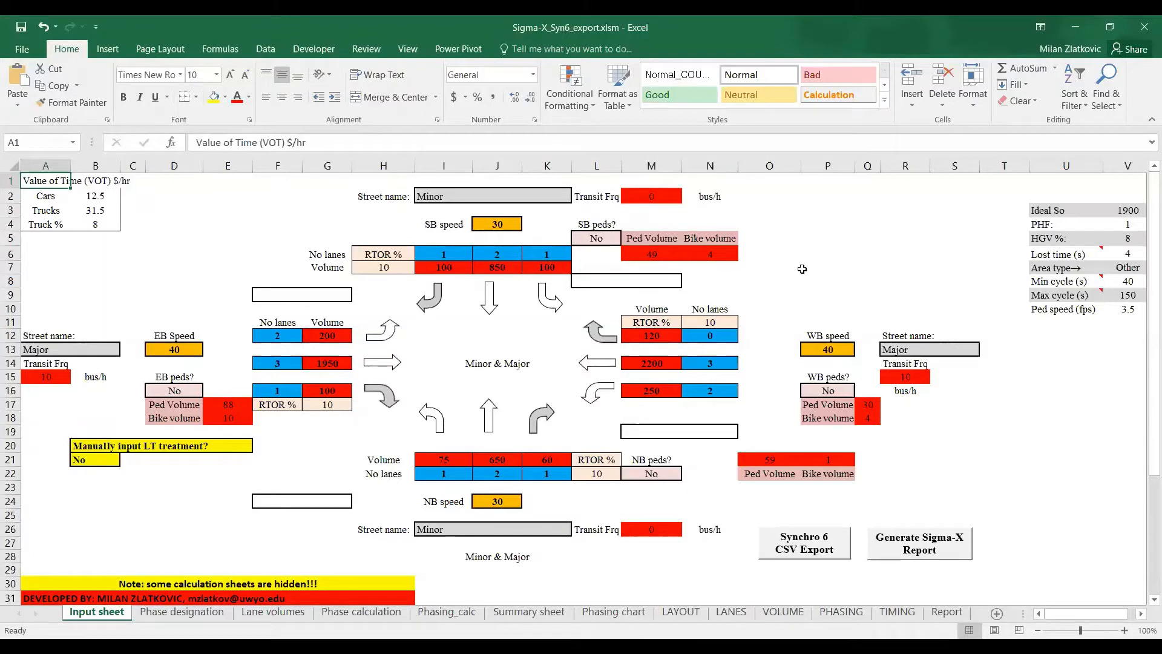
- Set the street name of both the southbound and northbound approaches to State
left_click(427, 199)
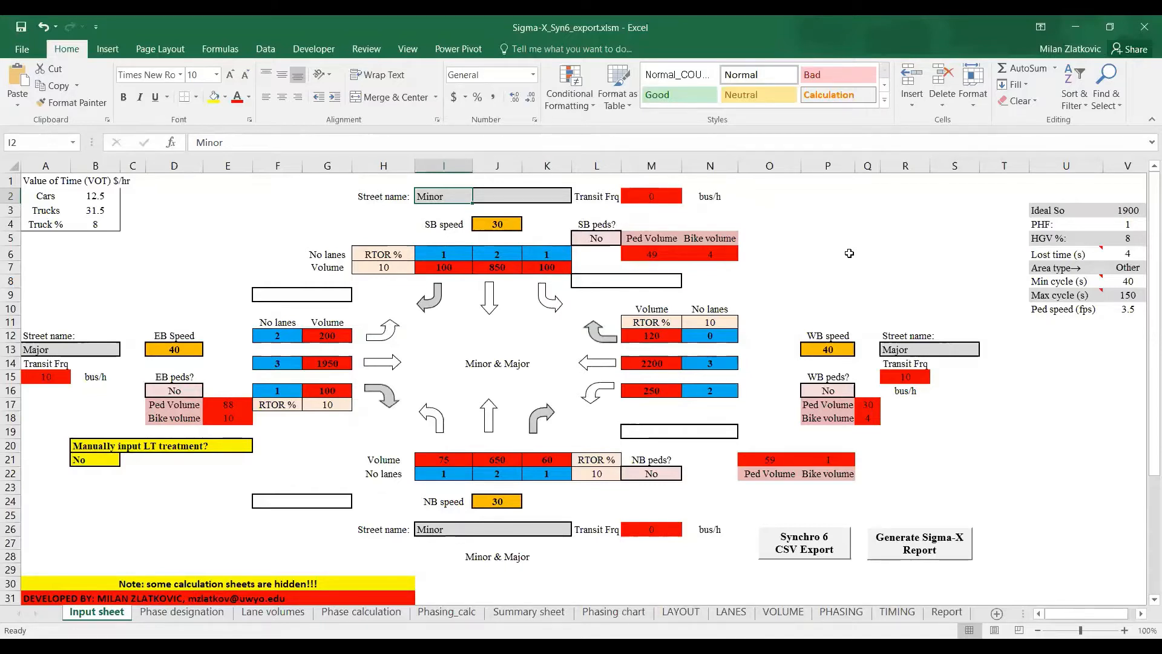
type("State")
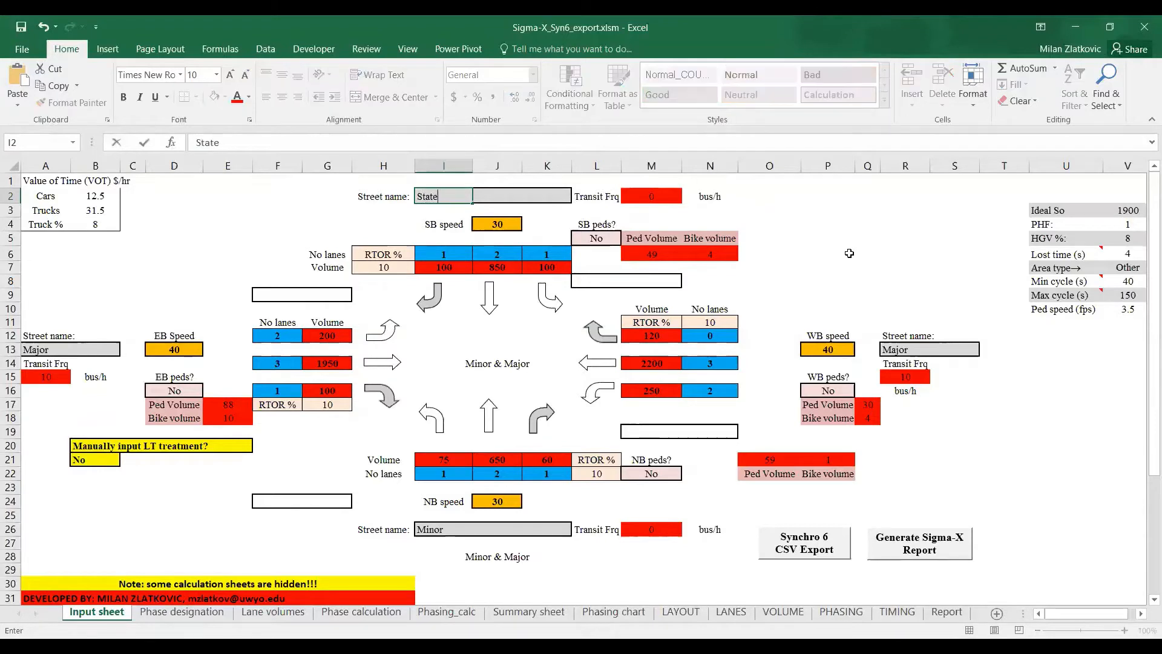
key("Return")
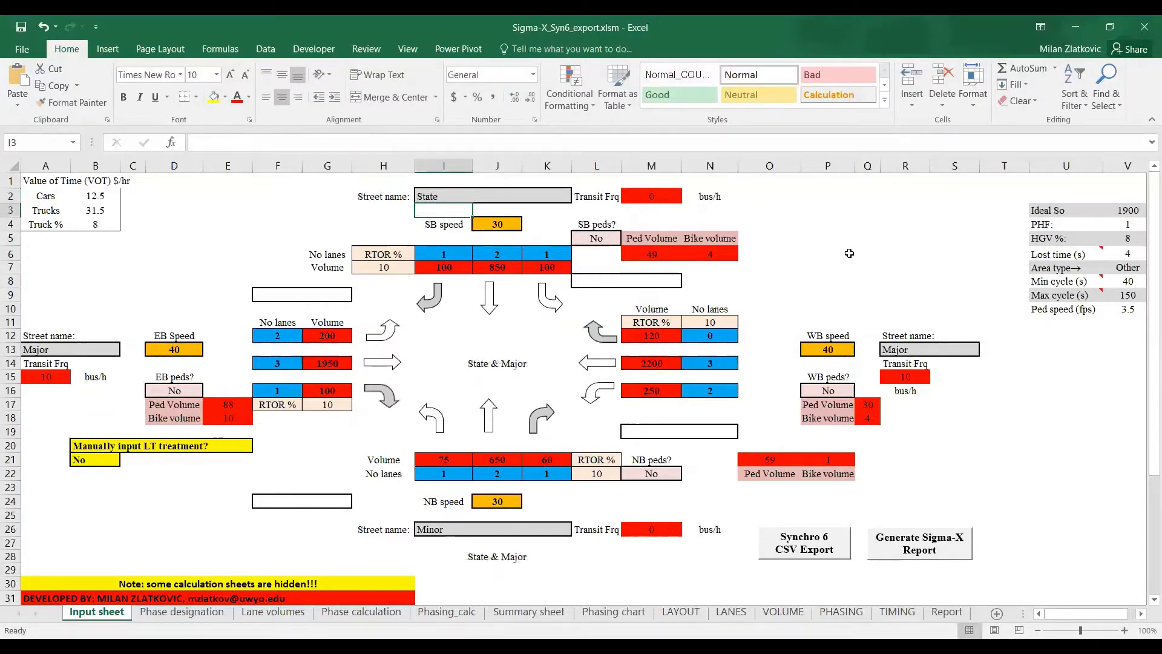
left_click(443, 533)
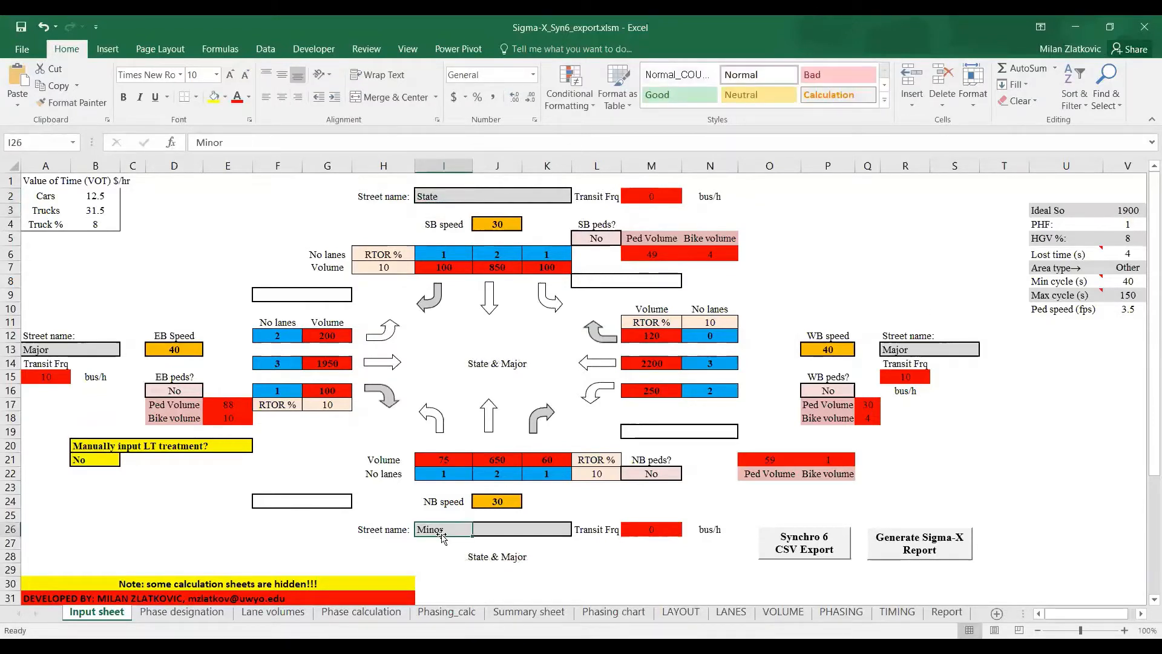
type("Ste")
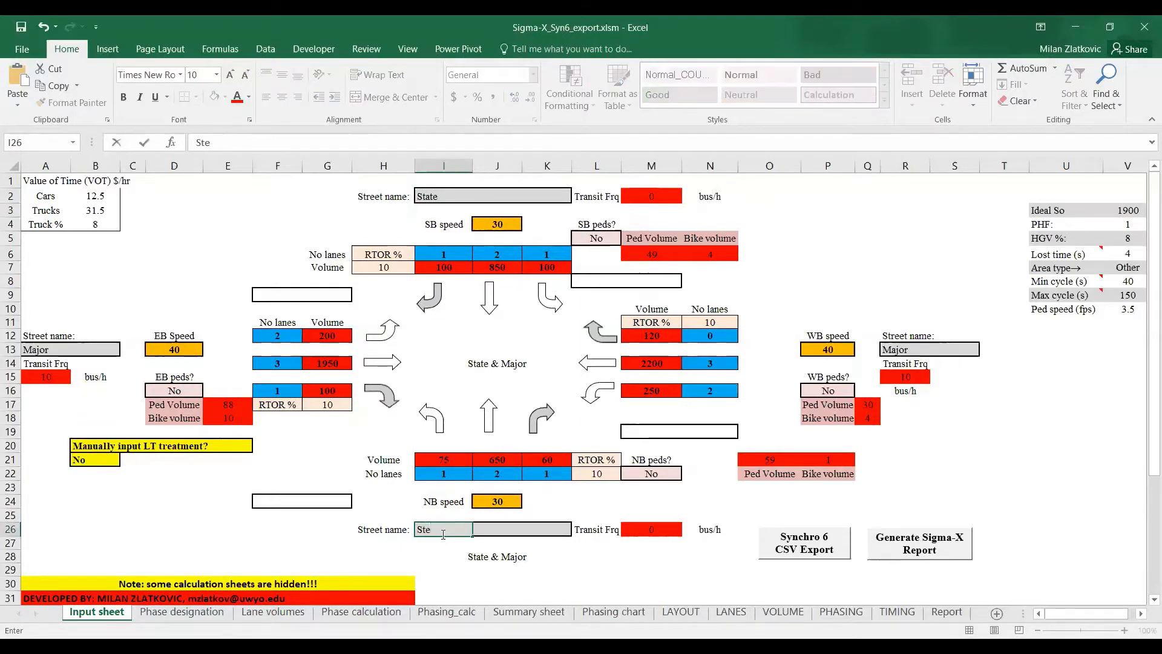
type("ate")
- Set the street name of both the eastbound and westbound approaches to 400 S
left_click(85, 349)
type("400 S")
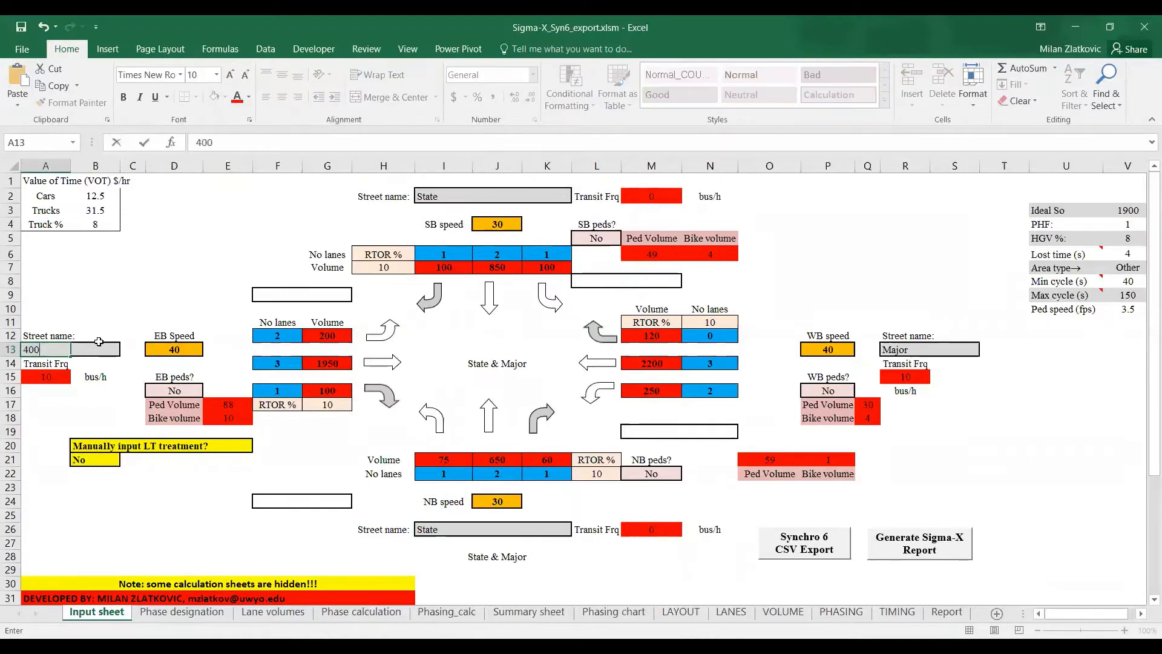
left_click(899, 349)
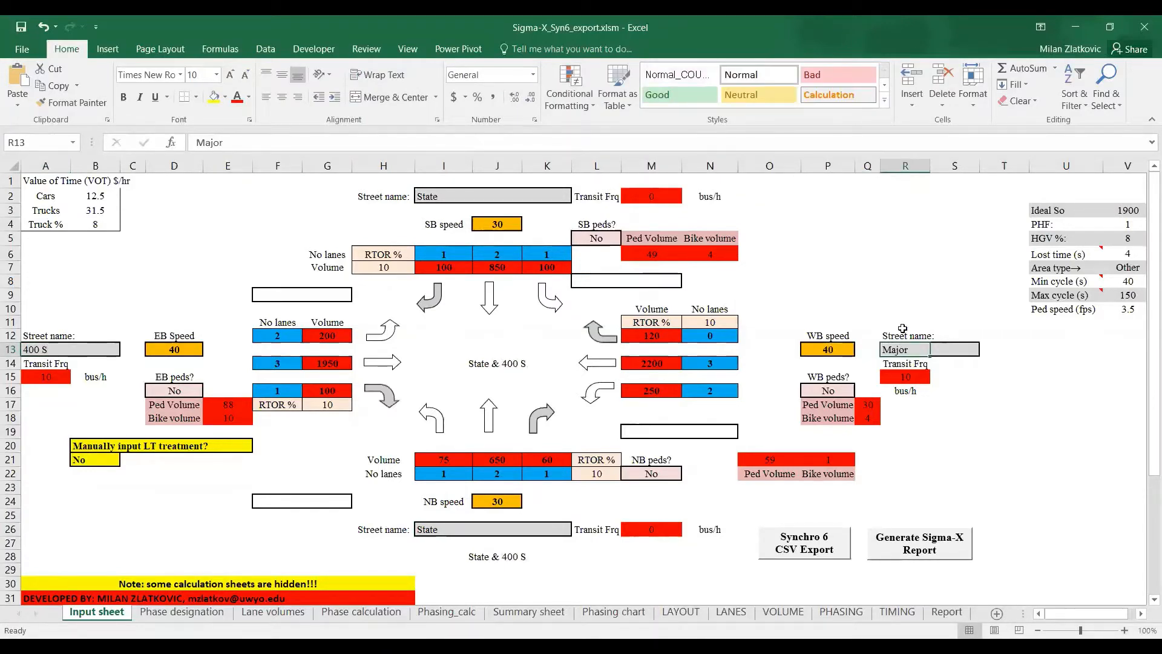
type("400 S")
key("Return")
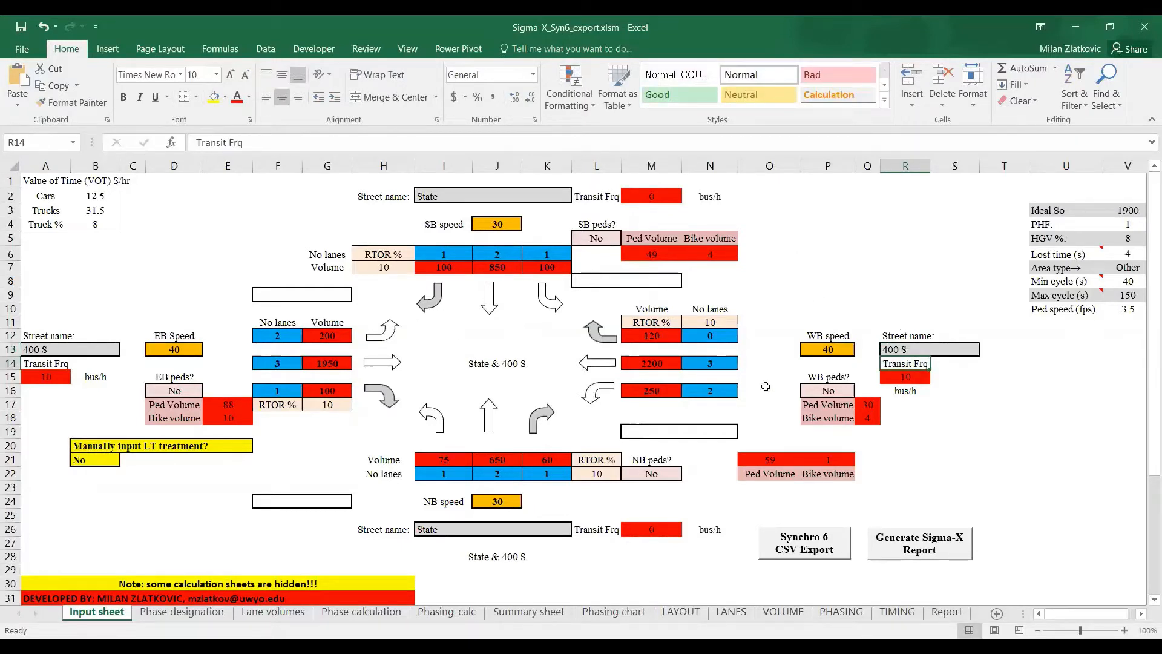
- Set the eastbound speed to 30 and the westbound speed to 35, keeping the southbound and northbound speeds at 30
left_click(189, 349)
type("35")
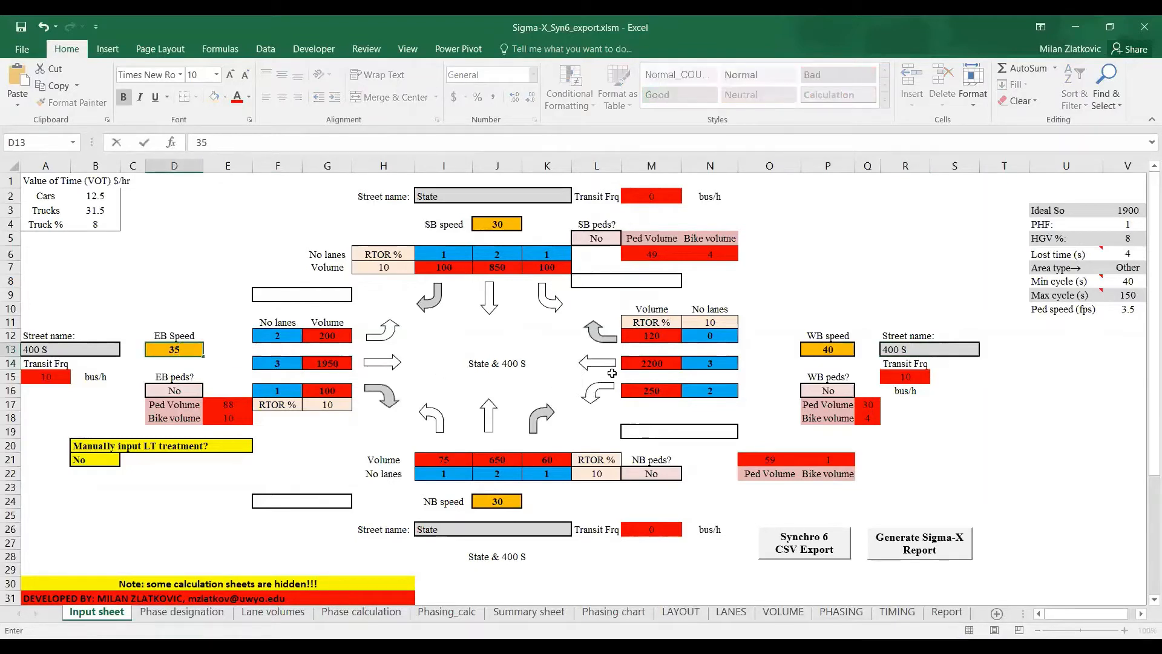
key("BackSpace")
type("0")
left_click(841, 348)
type("3")
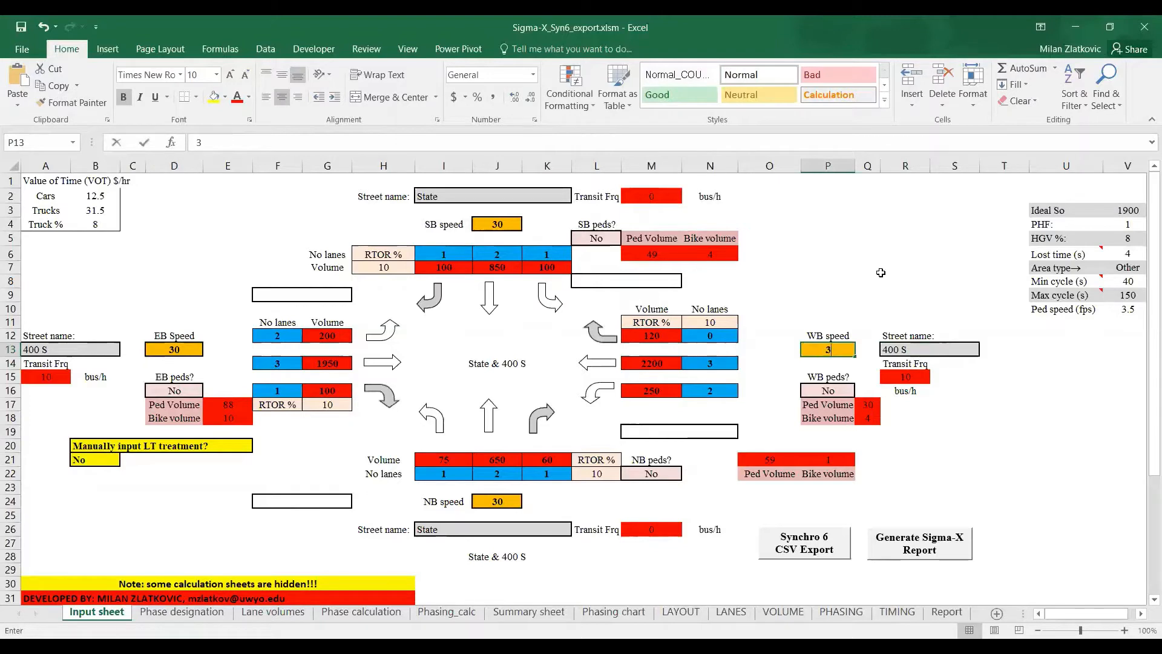
type("5")
left_click(497, 223)
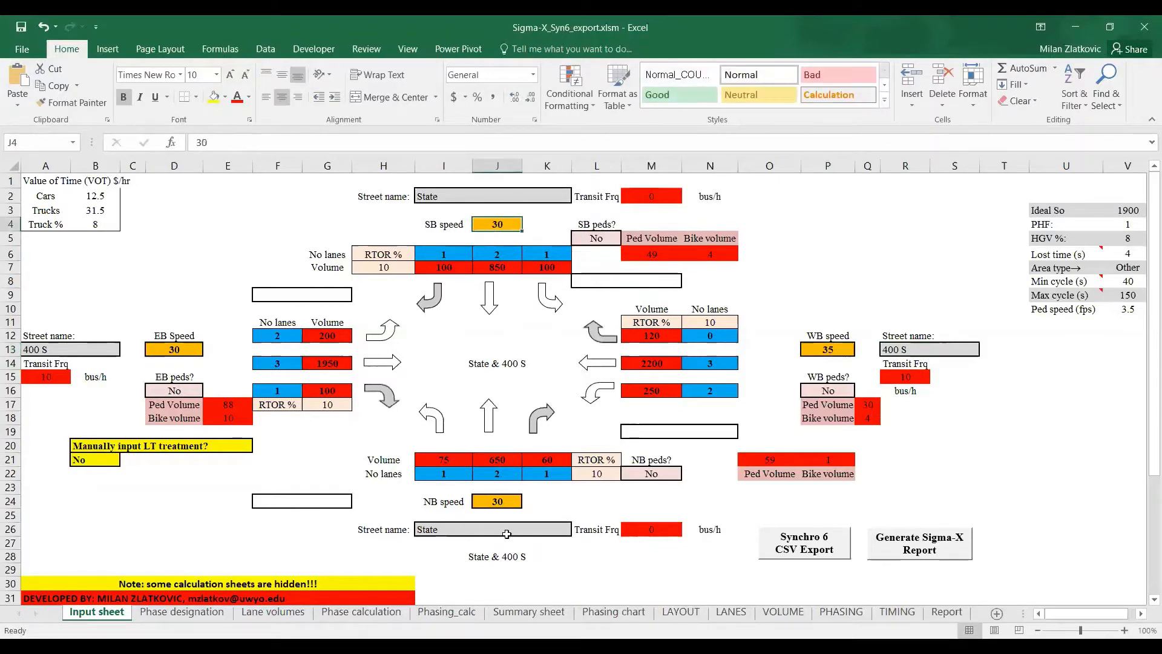
left_click(503, 503)
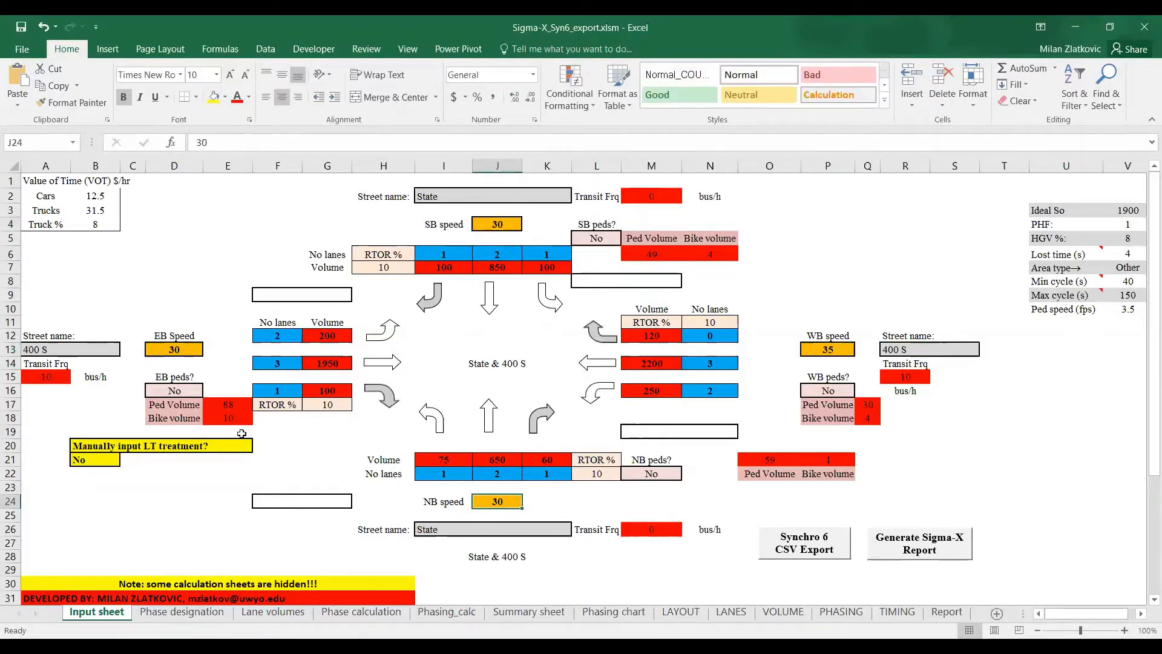
- Set the pedestrian option to Yes for the eastbound, northbound, westbound and southbound approaches
left_click(184, 390)
left_click(208, 391)
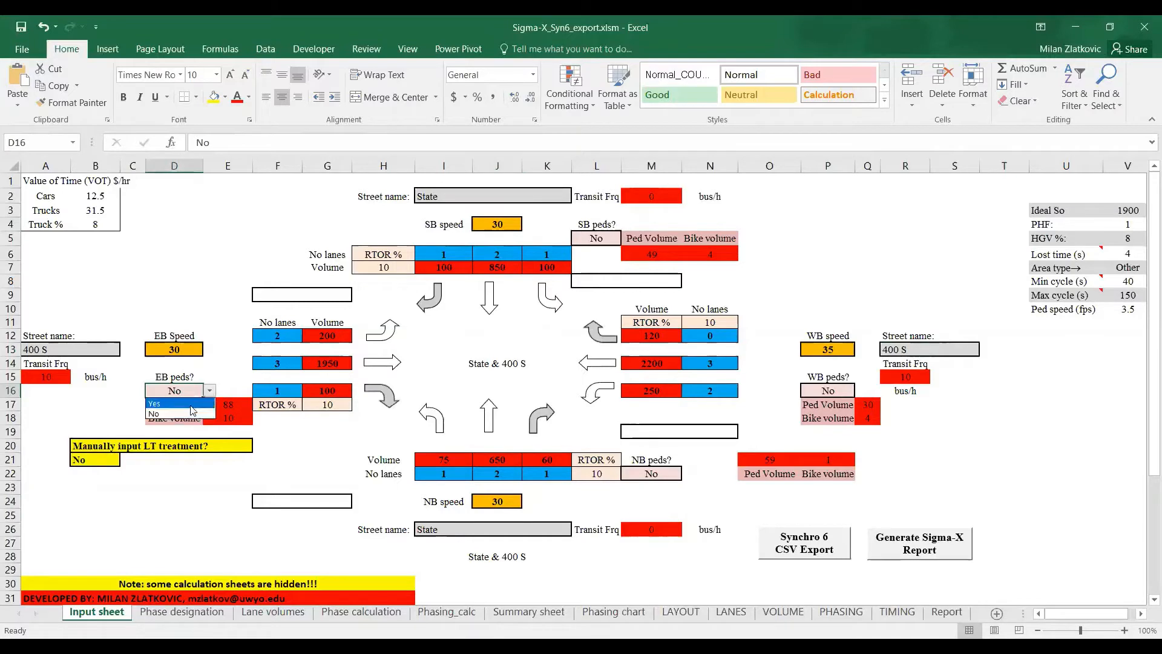
left_click(184, 404)
left_click(657, 475)
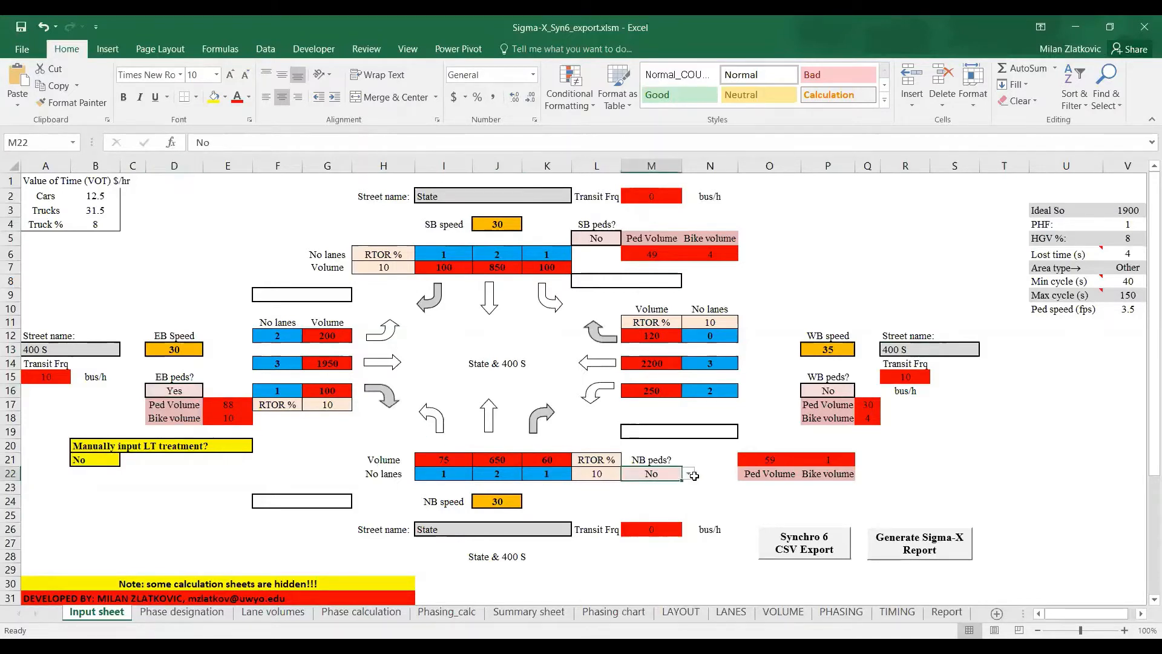
left_click(688, 474)
left_click(671, 487)
left_click(836, 390)
left_click(861, 390)
left_click(829, 403)
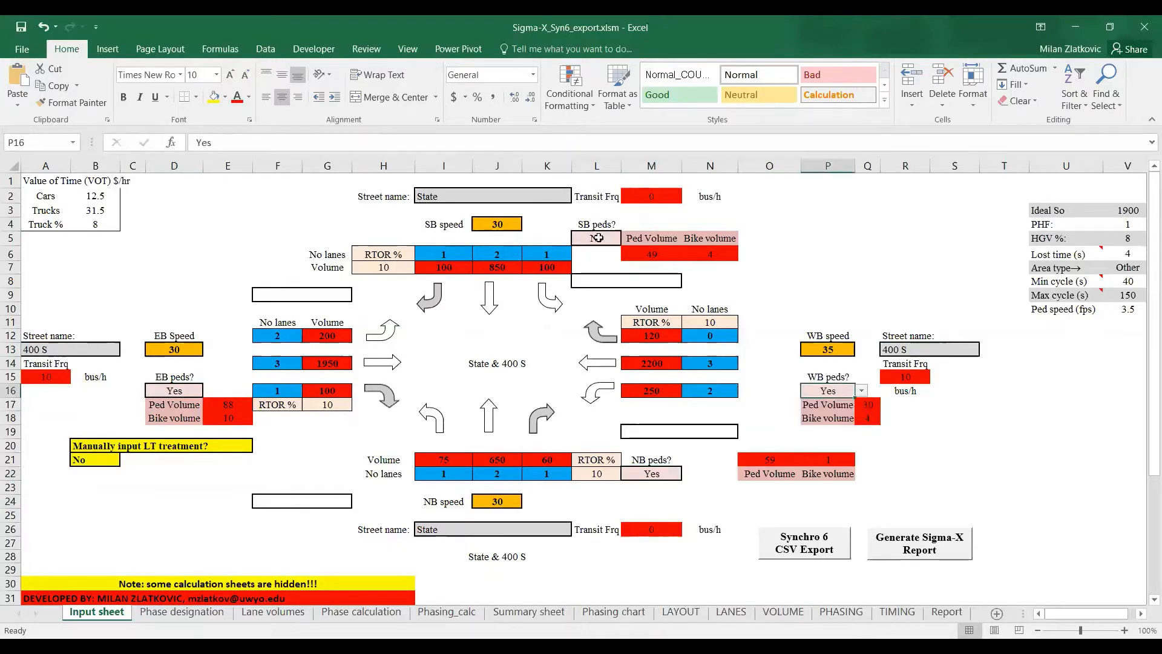
left_click(596, 238)
left_click(628, 239)
left_click(593, 254)
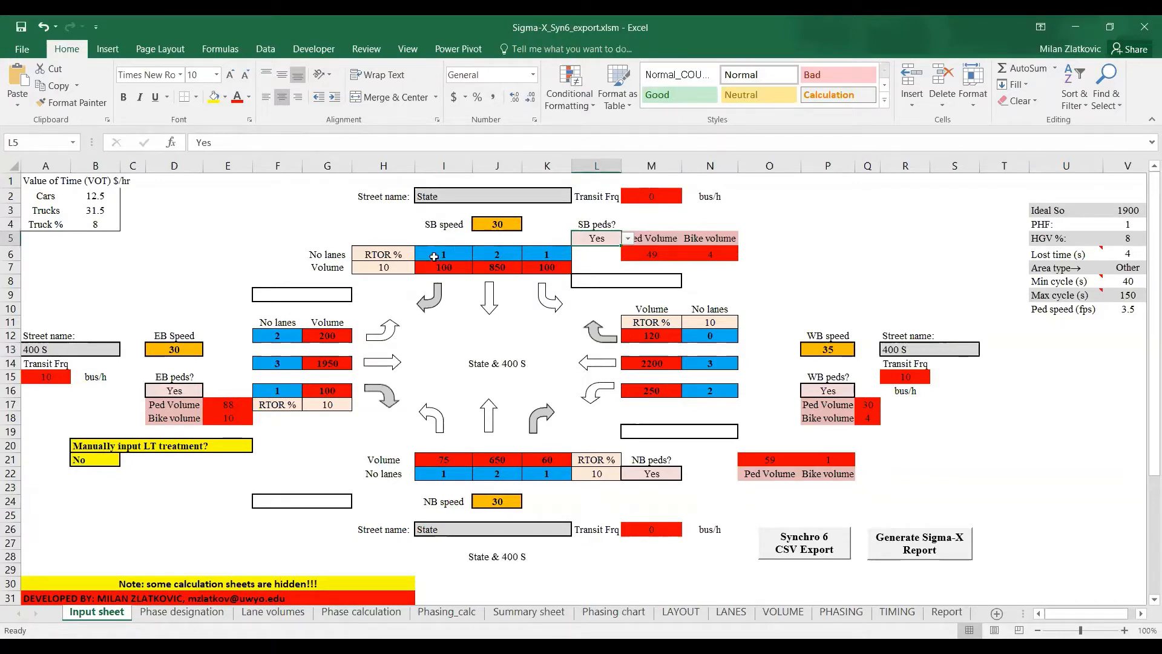
- Set the southbound through lanes to 3 and the southbound RTOR percentage to 50
left_click(434, 254)
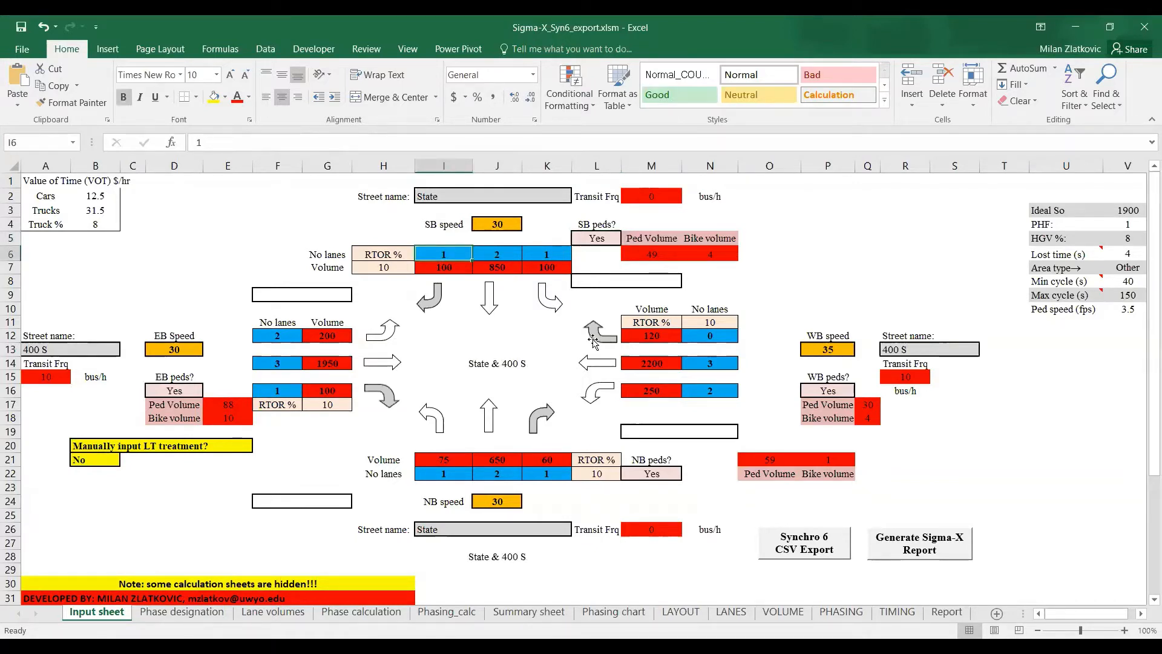
left_click(495, 251)
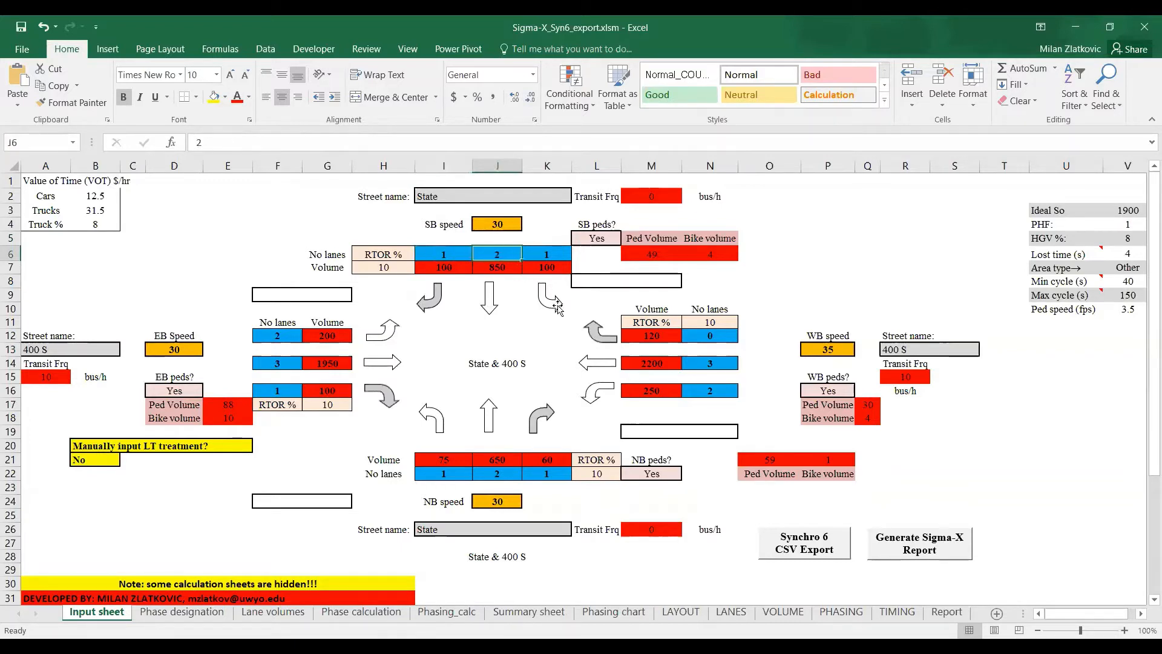
type("3")
key("Tab")
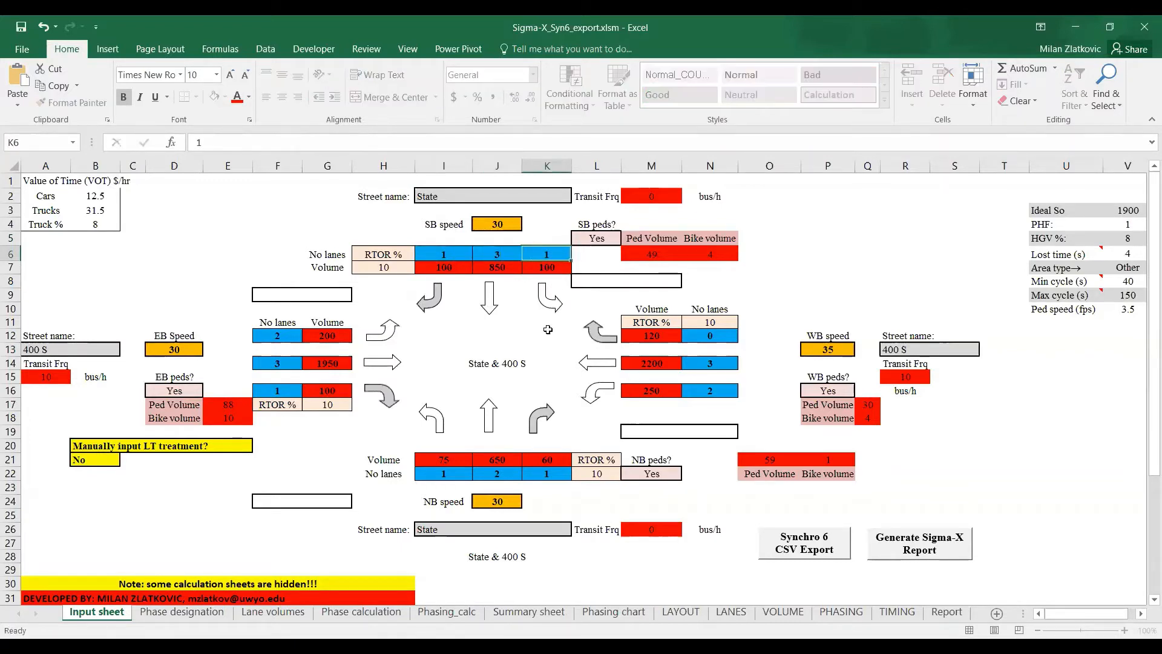
left_click(390, 267)
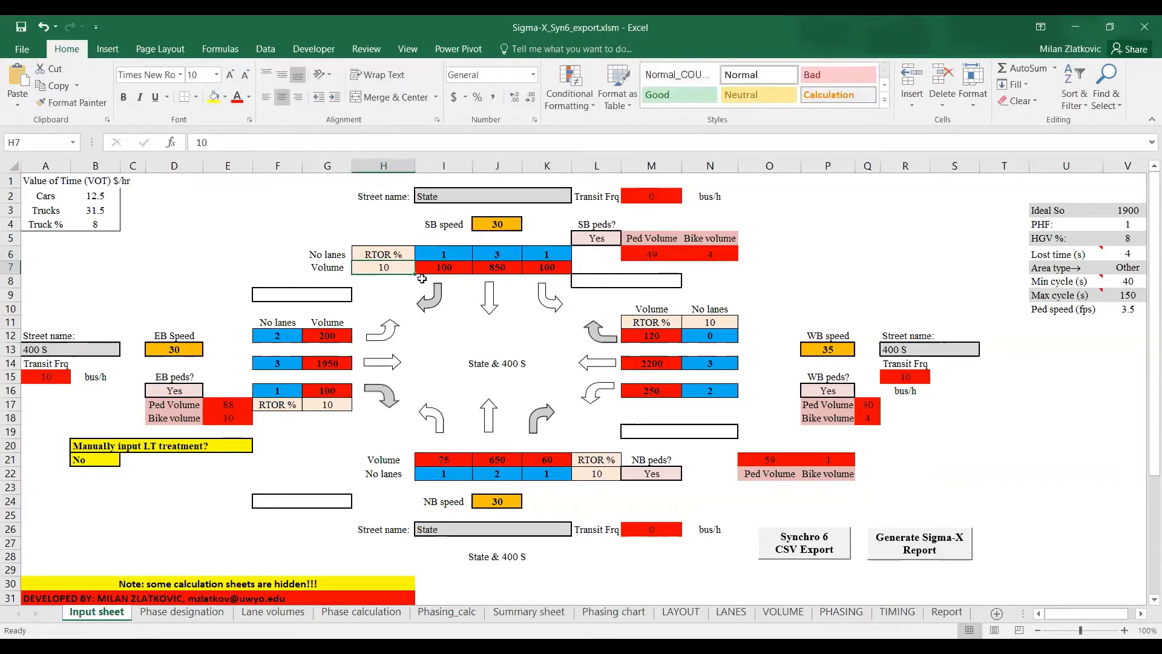
type("50")
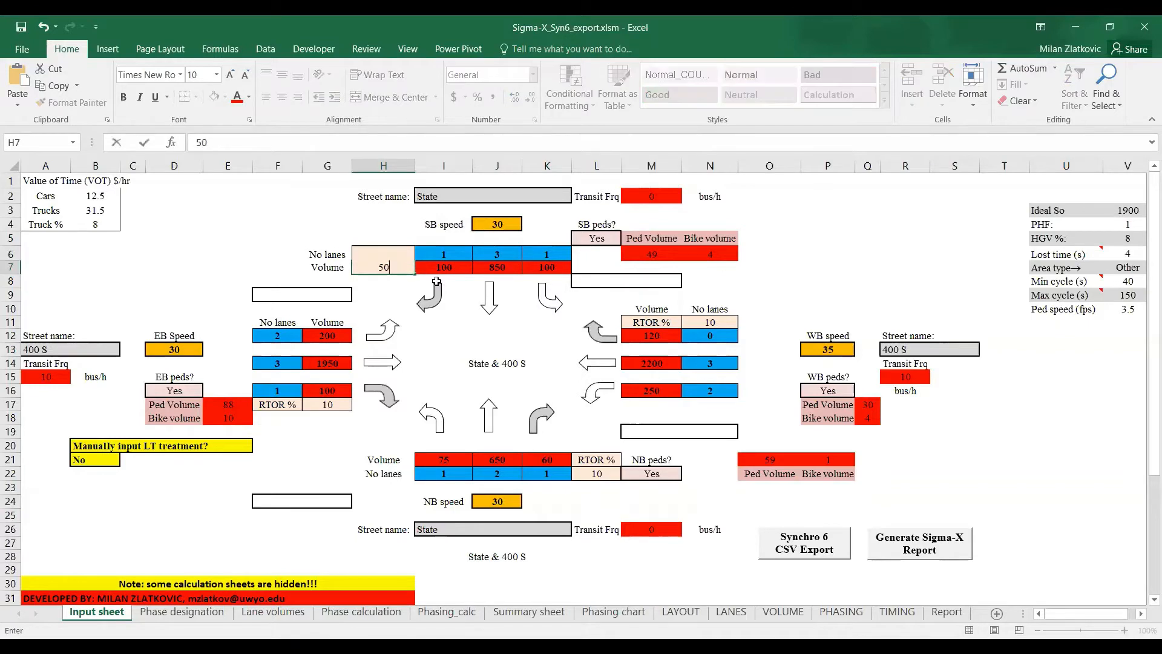
- Enter the southbound volumes: 122 for the right turn, 896 for through and 138 for the left turn
left_click(450, 270)
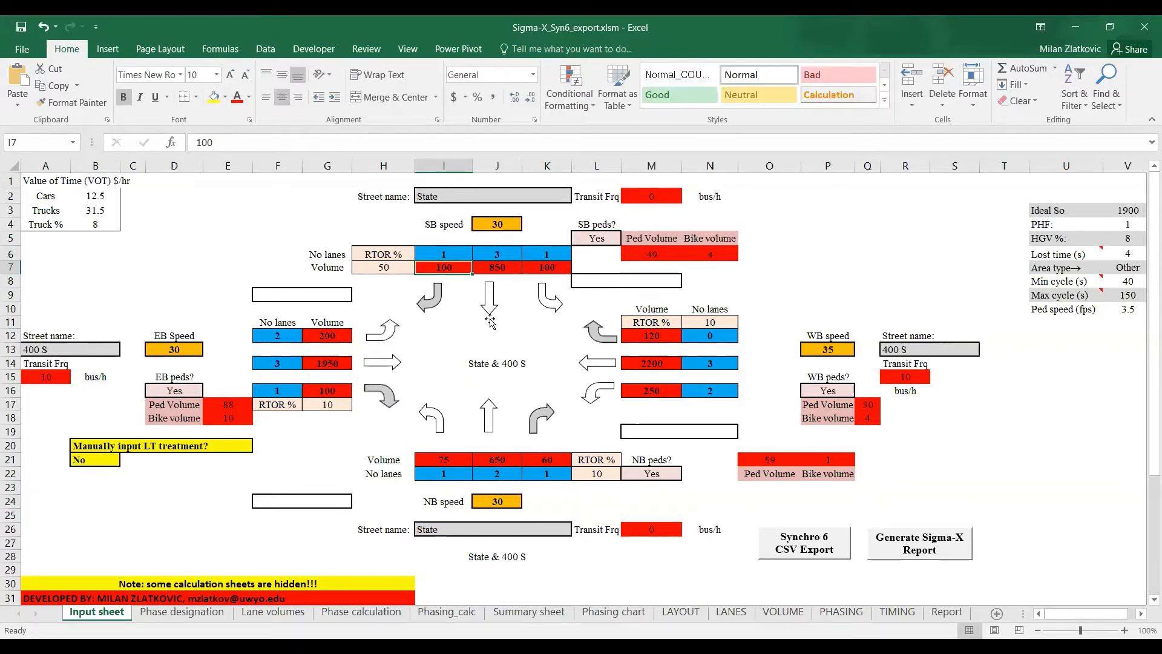
type("122")
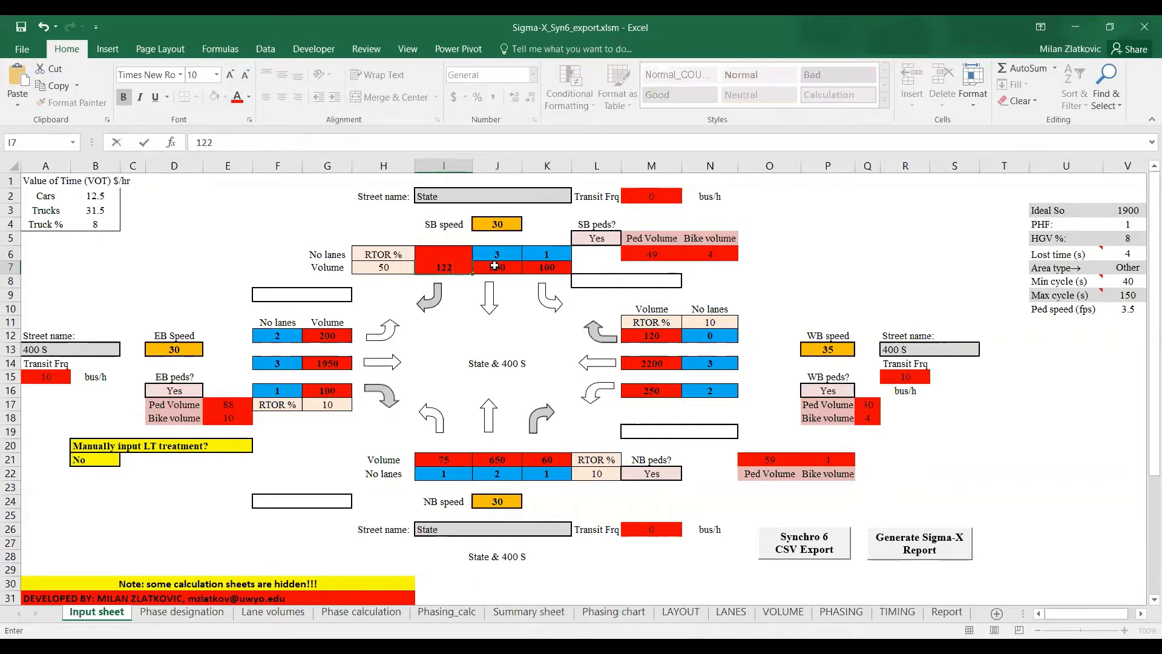
key("Tab")
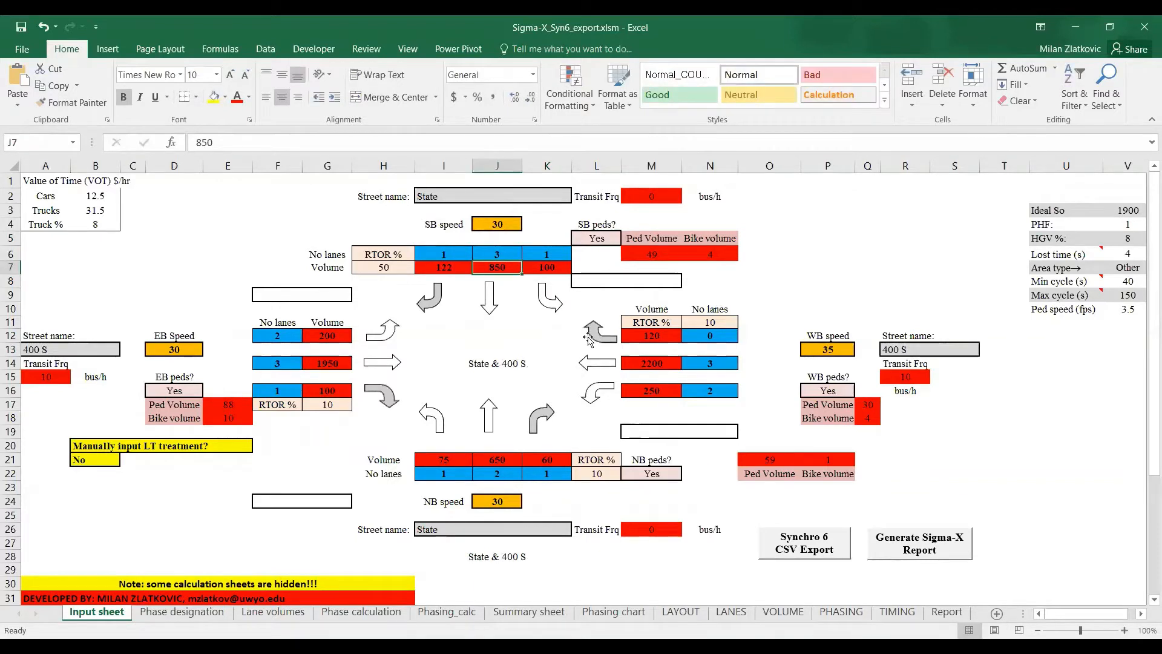
type("896")
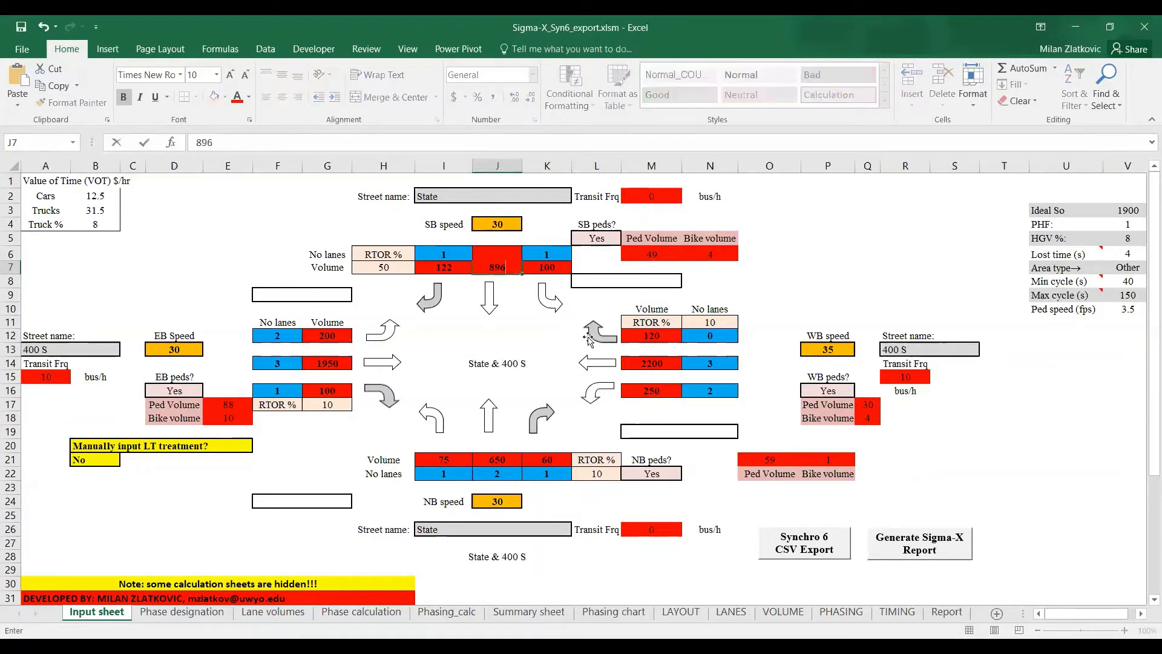
key("Tab")
type("138")
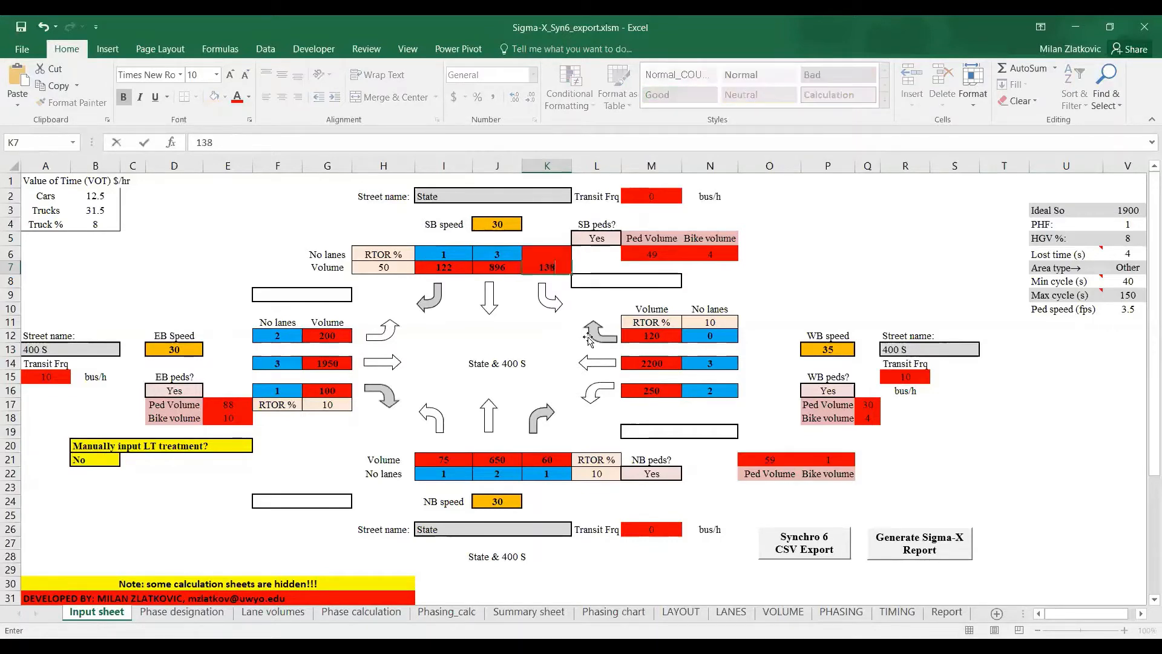
key("Return")
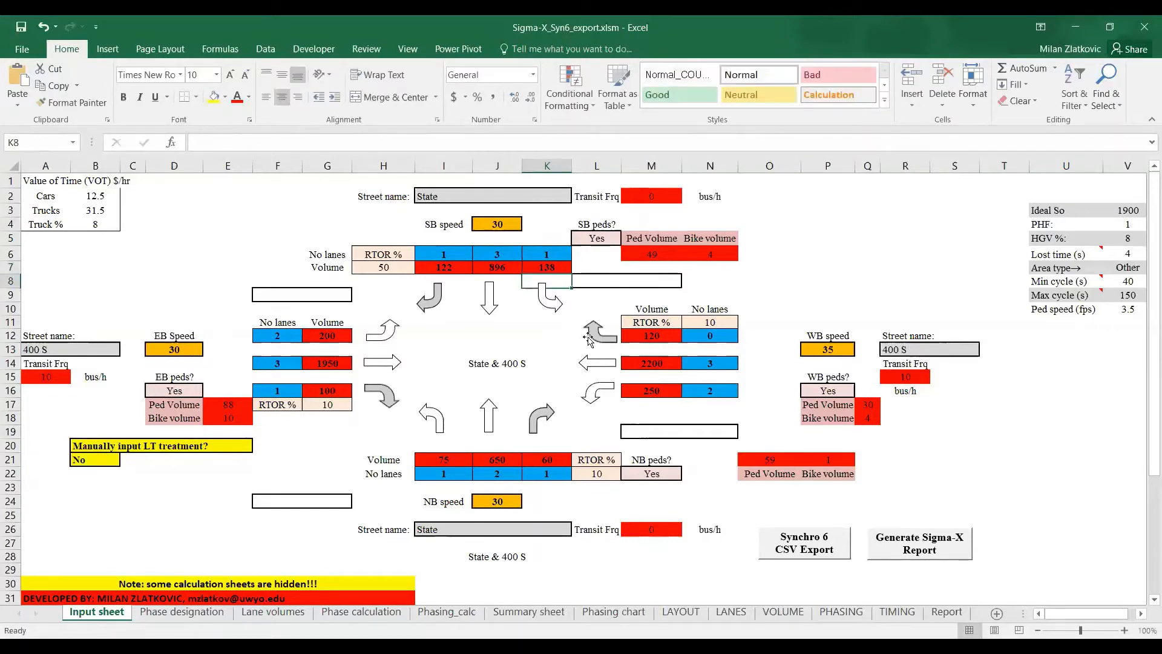
- Set the westbound right-turn lanes to 1 and the westbound RTOR percentage to 50
left_click(706, 333)
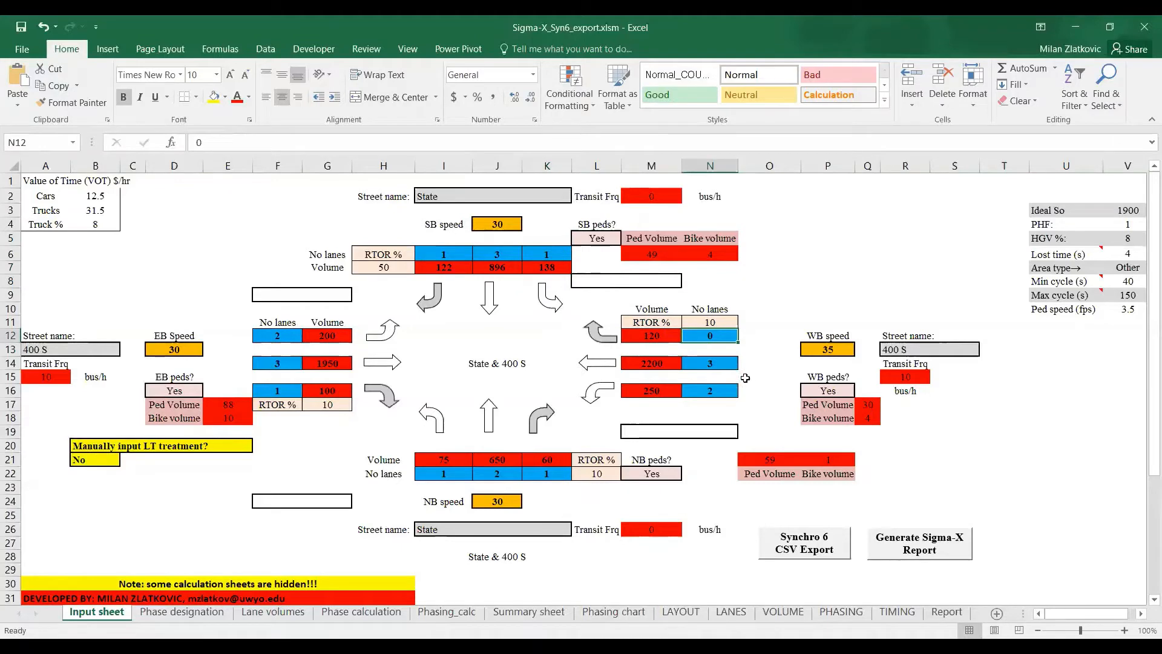
type("1")
left_click(711, 367)
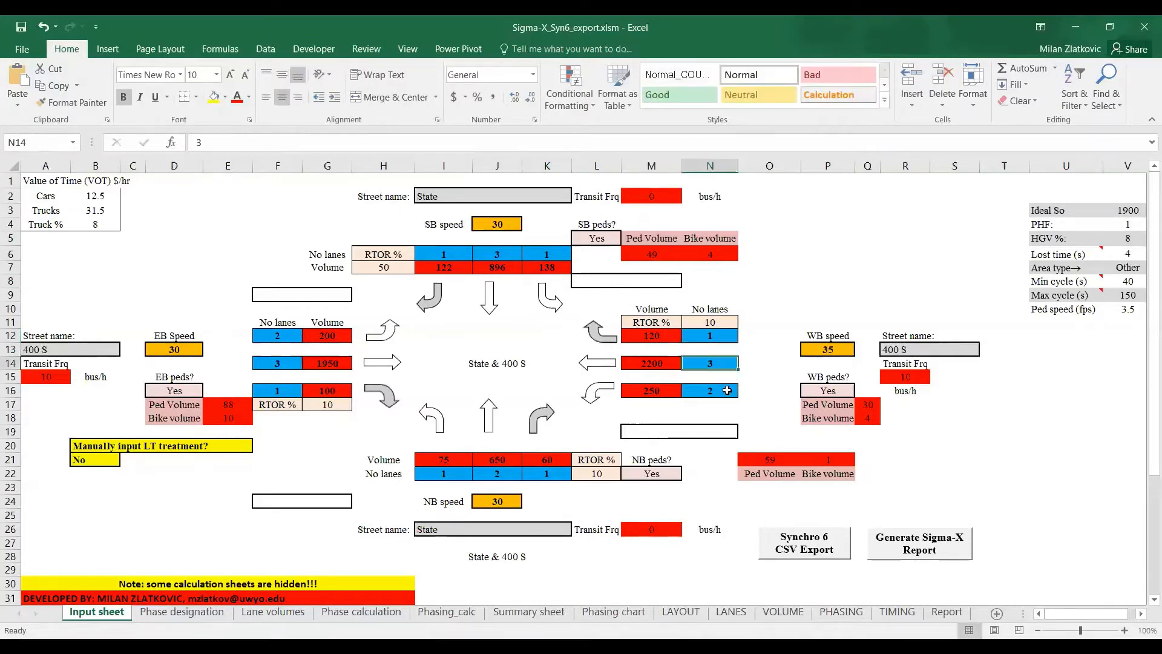
left_click(719, 389)
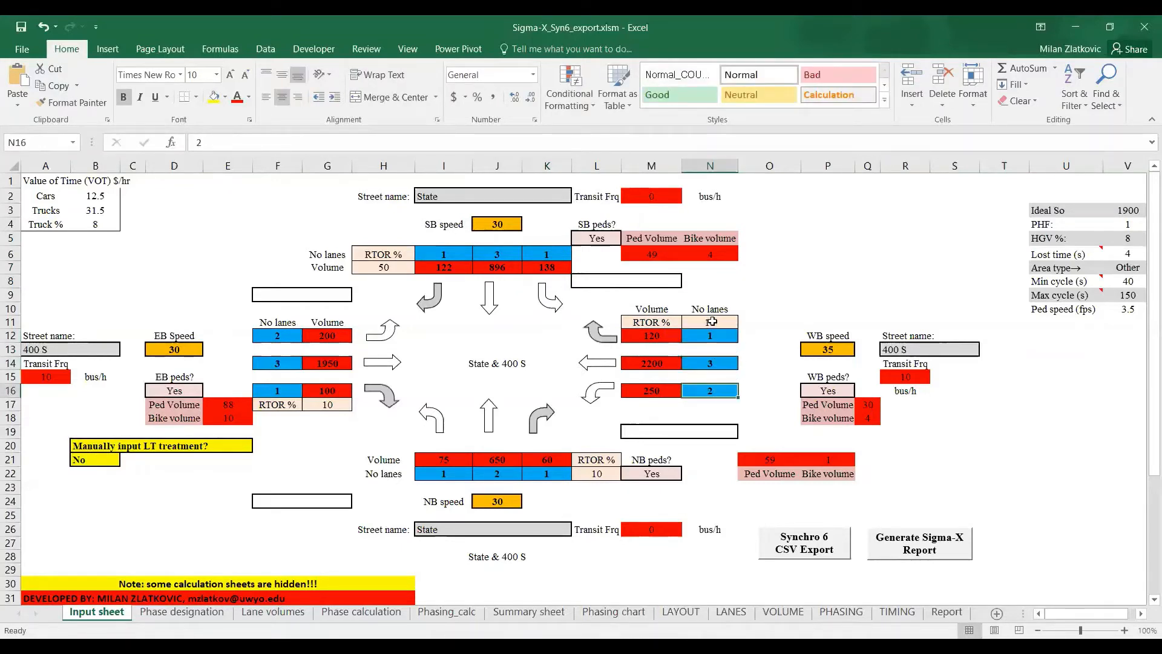
left_click(711, 322)
type("50")
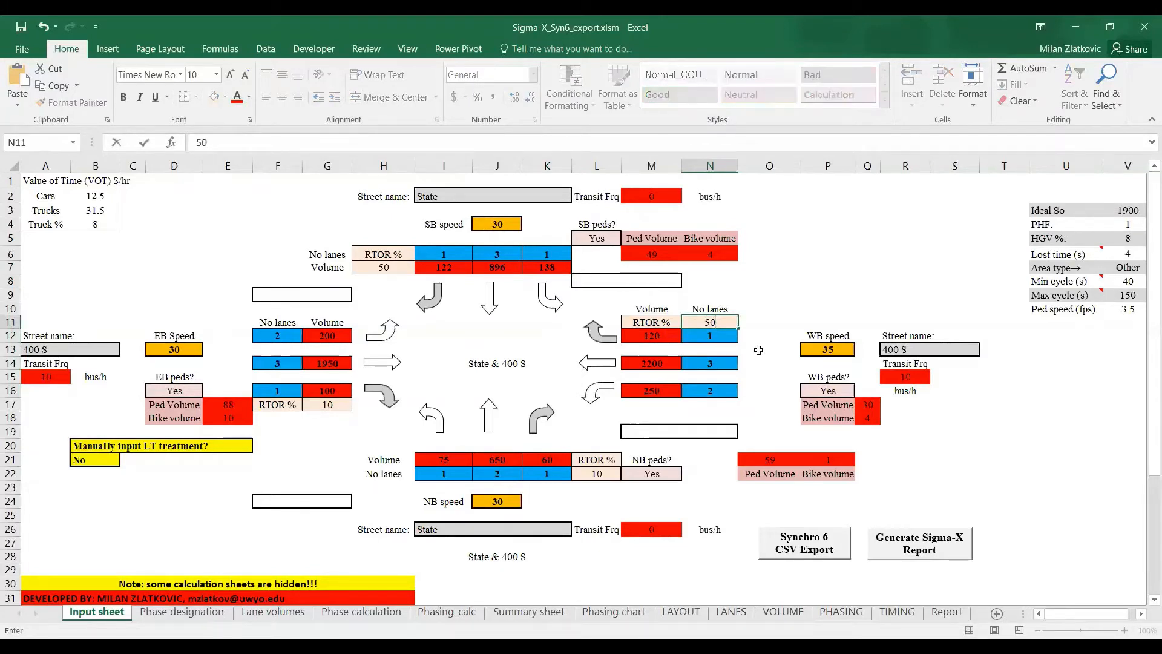
- Enter the westbound volumes: 93 for the right turn, 762 for through and 201 for the left turn
left_click(672, 336)
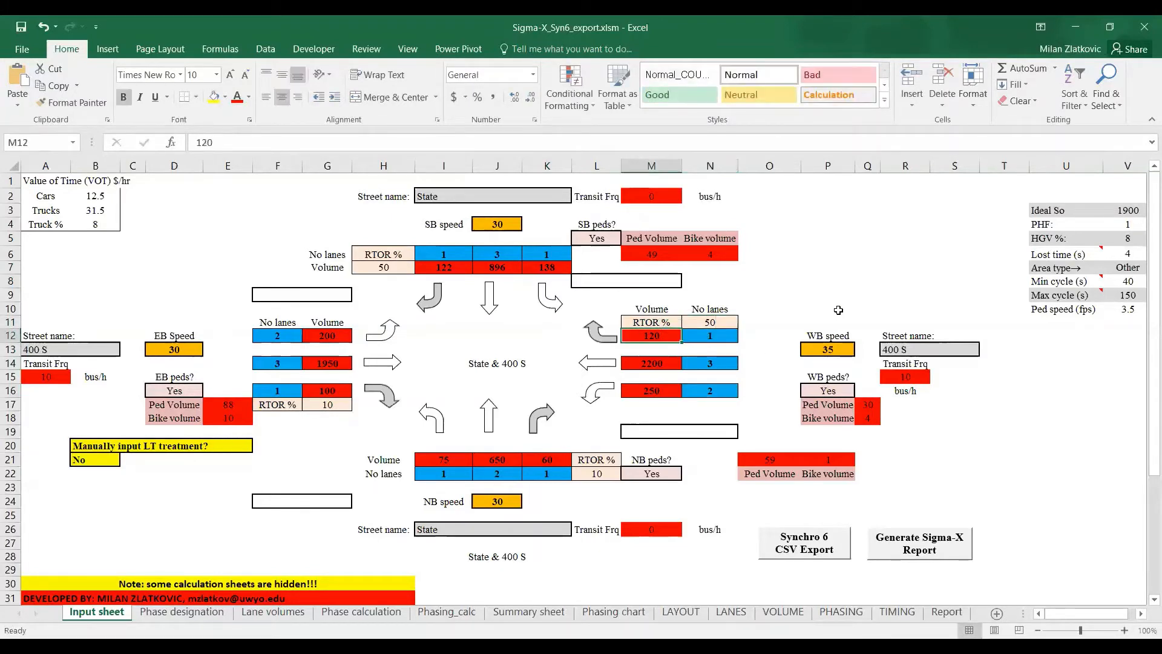
type("93")
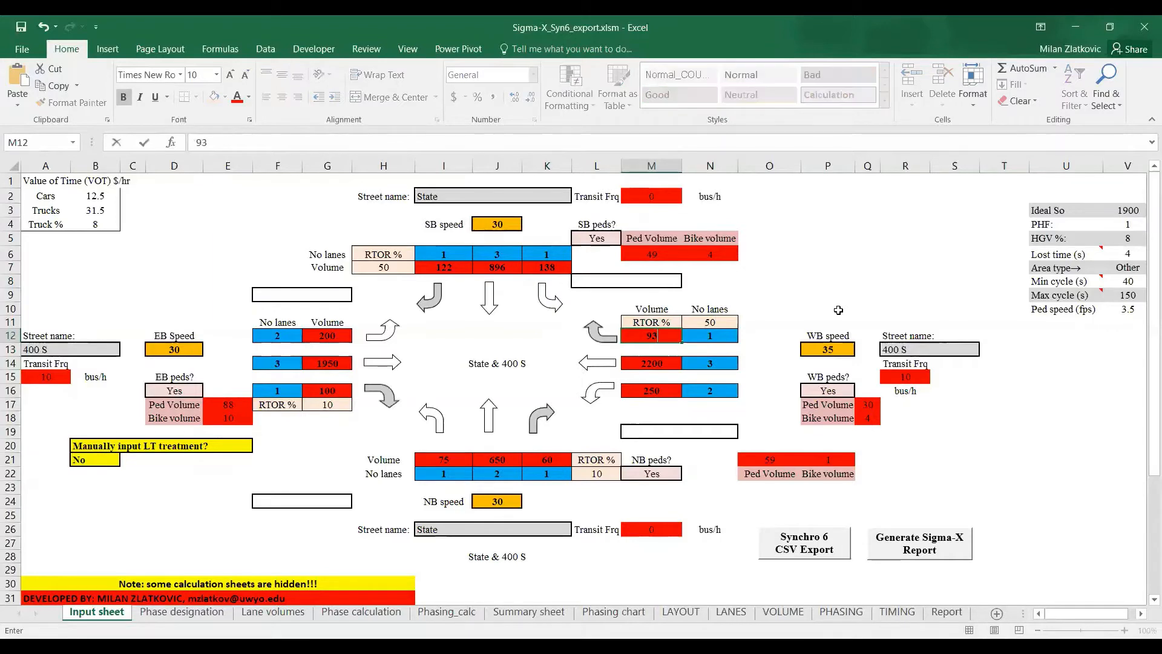
key("Return")
key("Return")
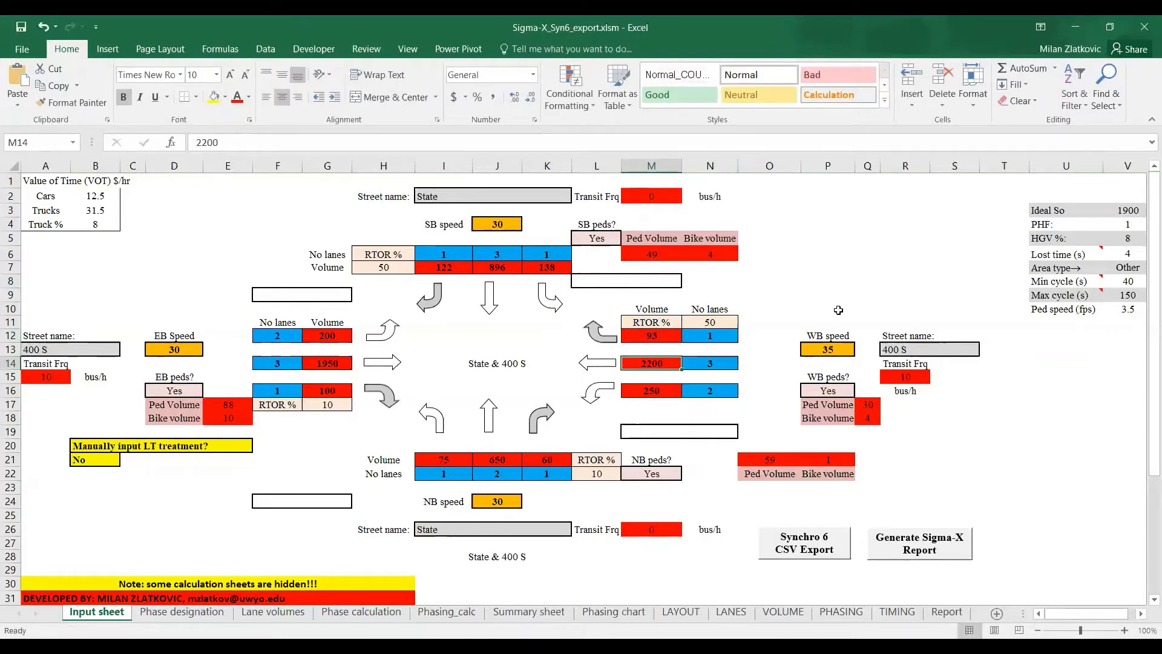
type("762")
key("Return")
key("Return")
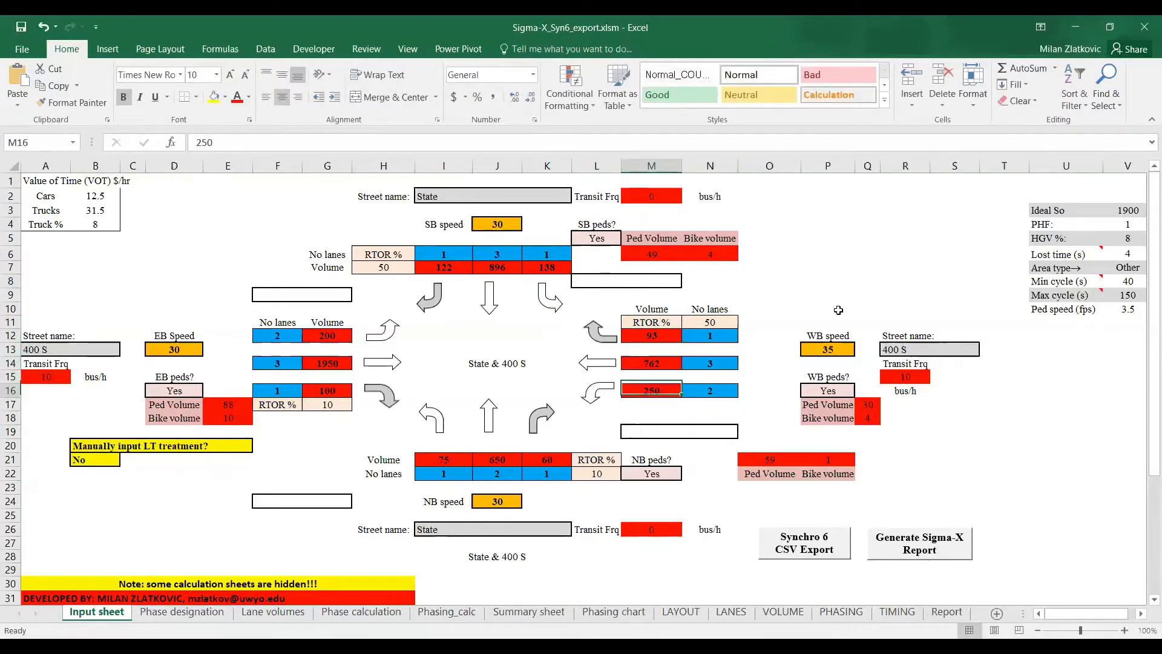
type("20")
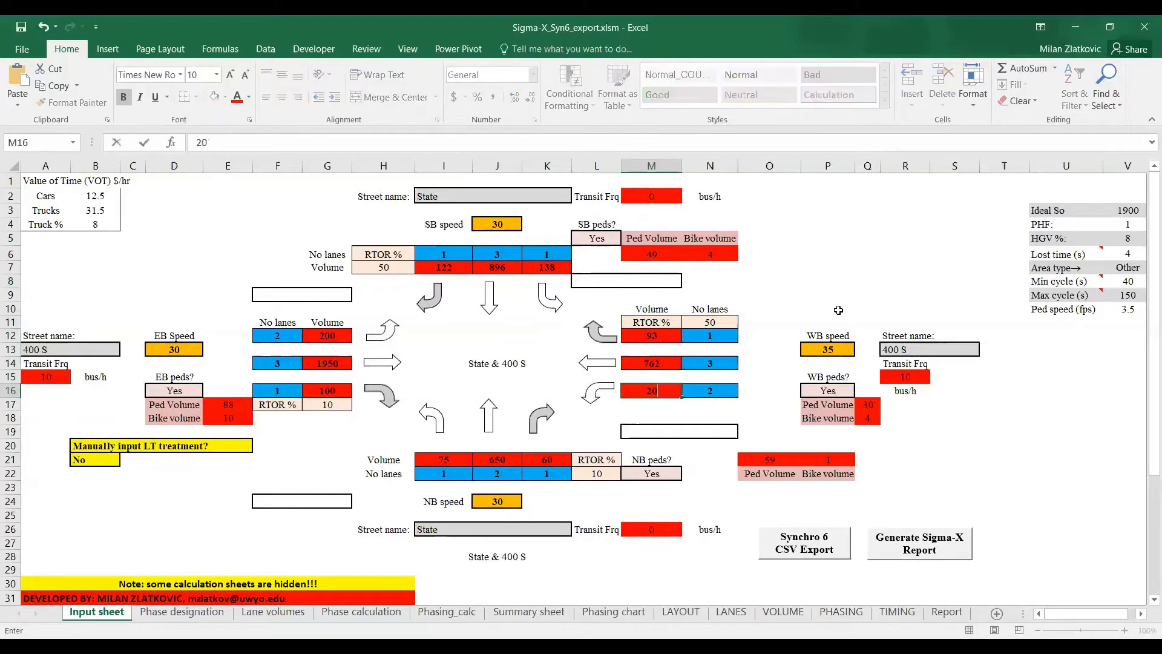
key("Return")
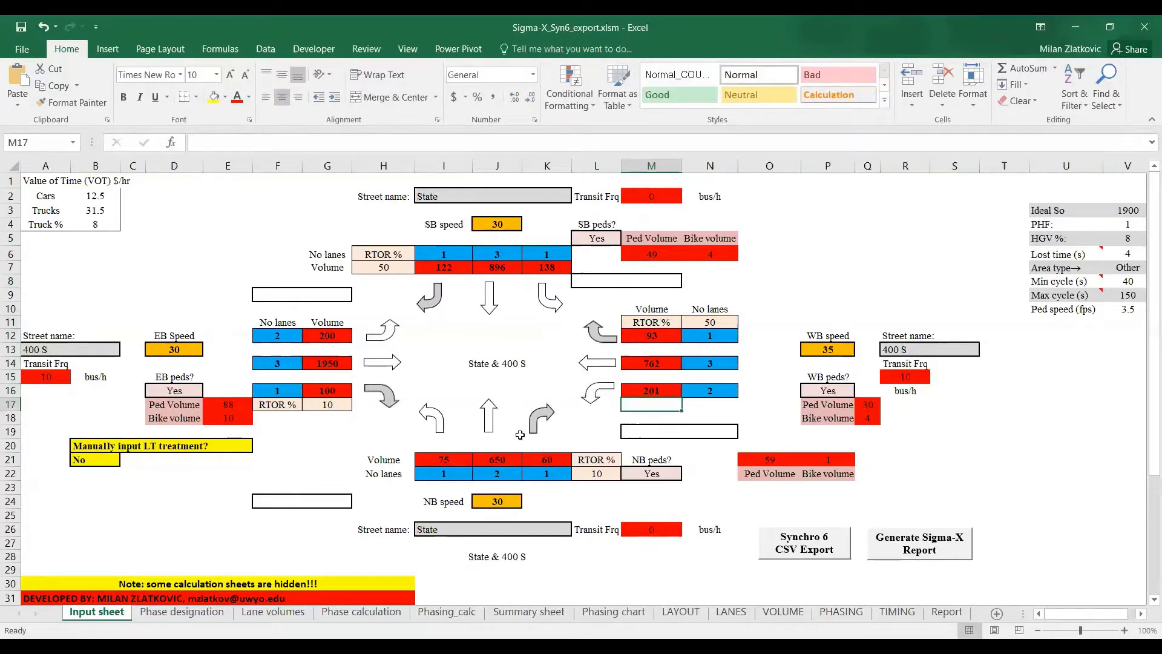
- Check the northbound turn lane counts and set the northbound through lanes to 3
left_click(550, 474)
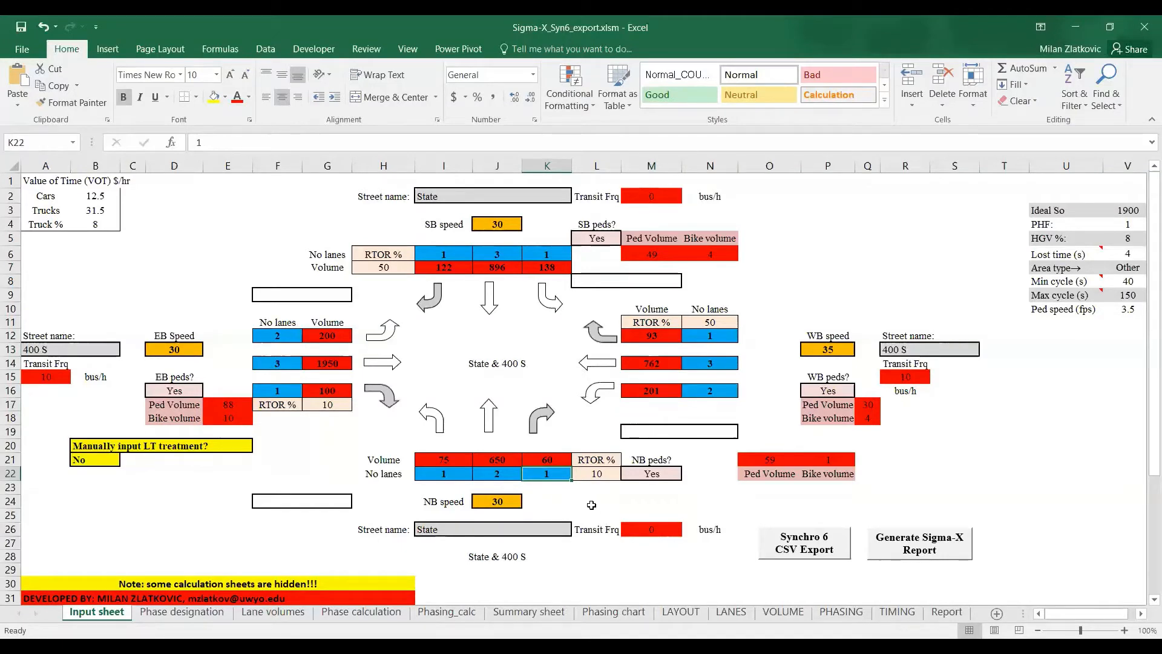
left_click(446, 472)
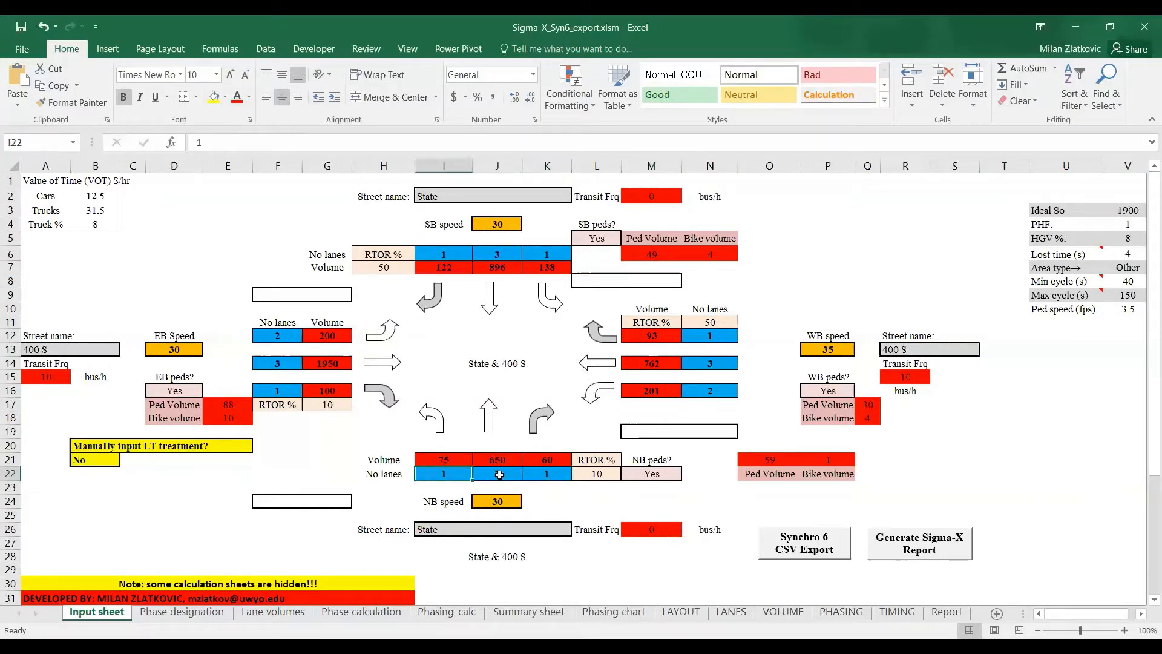
left_click(497, 477)
type("3")
- Enter the northbound volumes: 112 for the right turn, 640 for through and 127 for the left turn
left_click(548, 456)
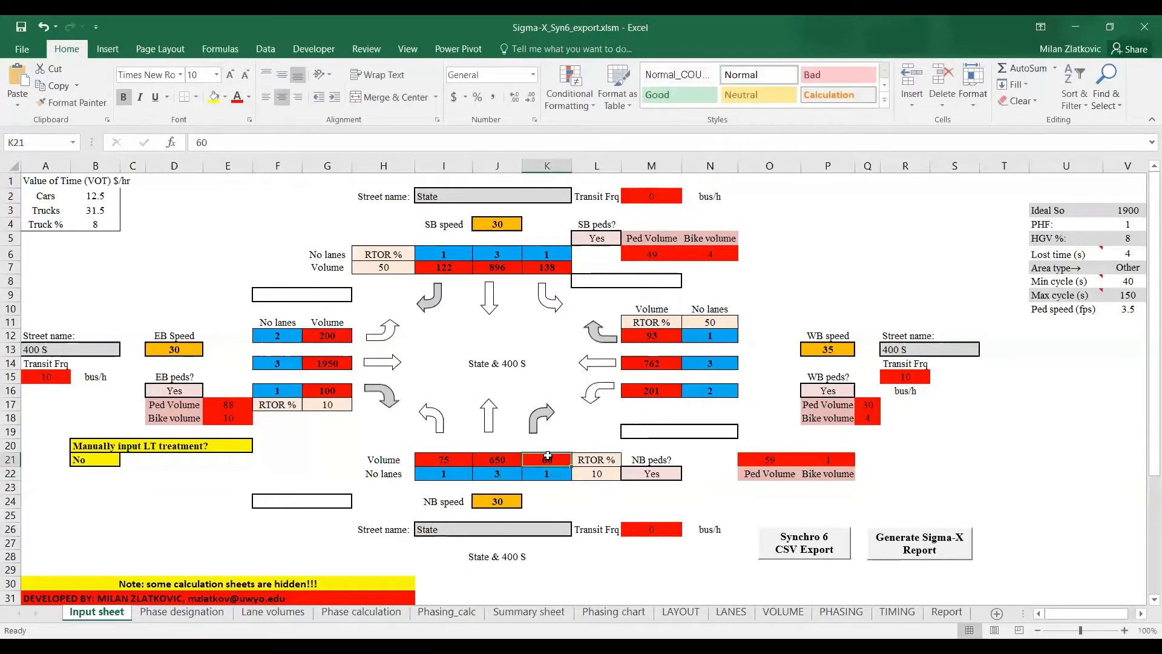
type("112")
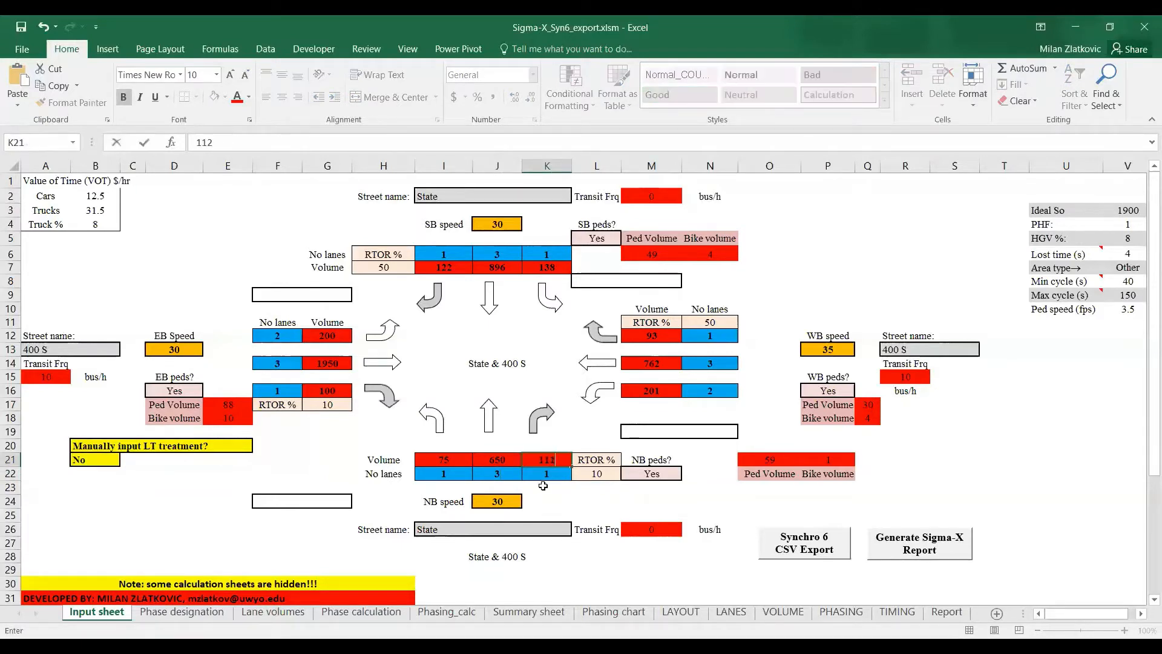
left_click(502, 458)
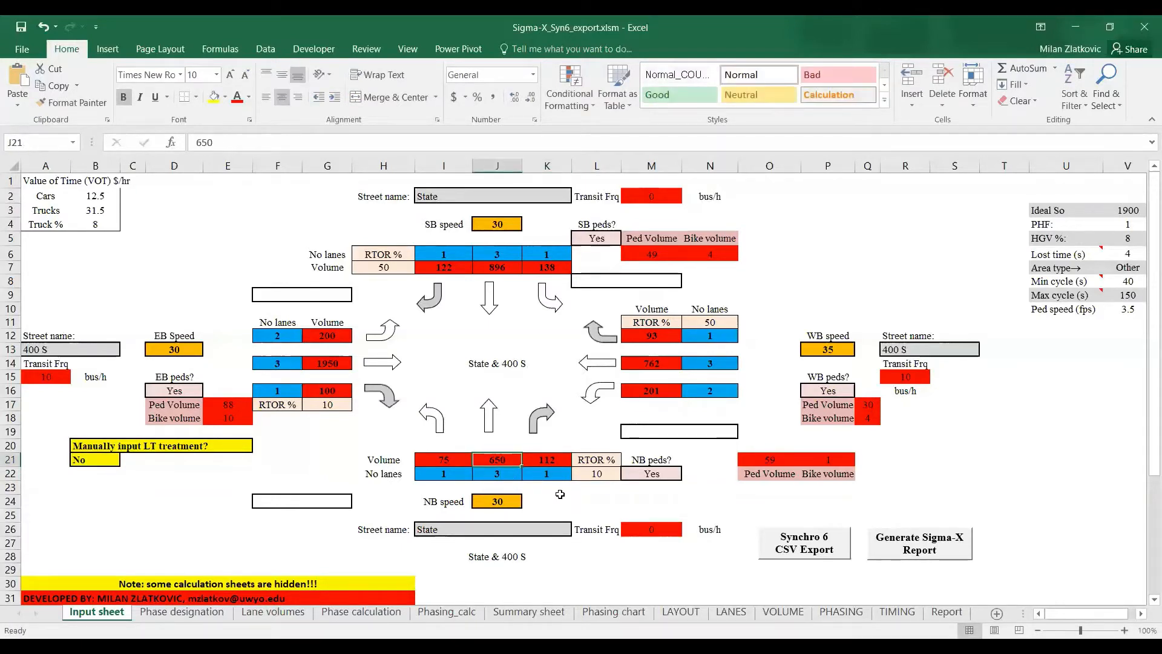
type("640")
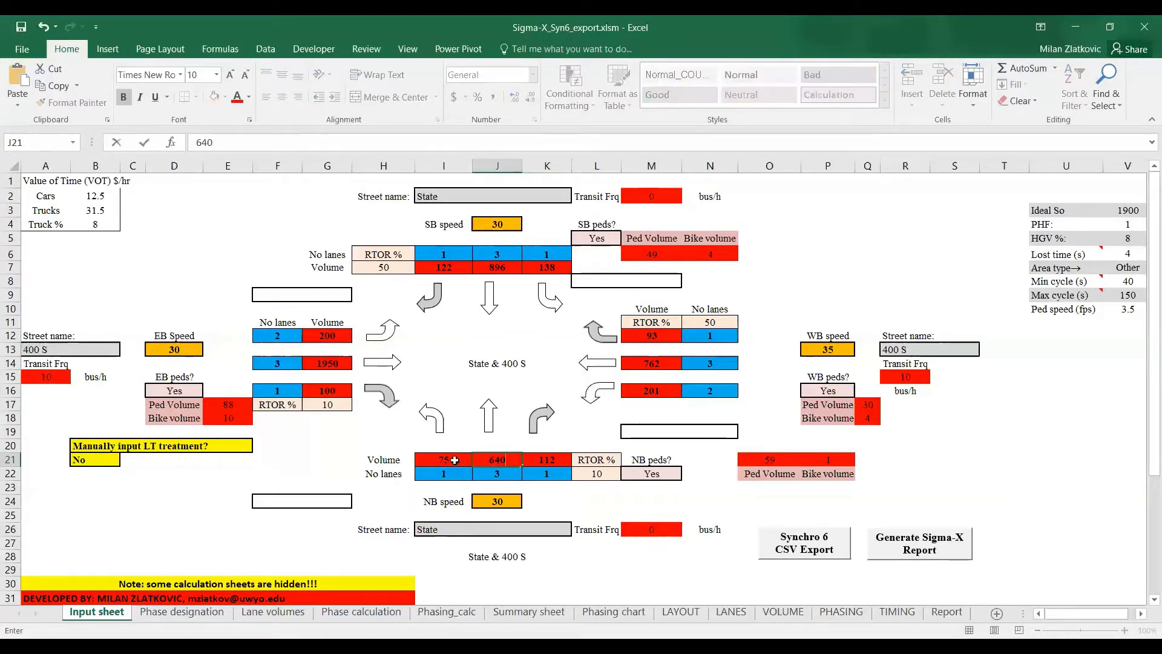
left_click(456, 459)
type("127")
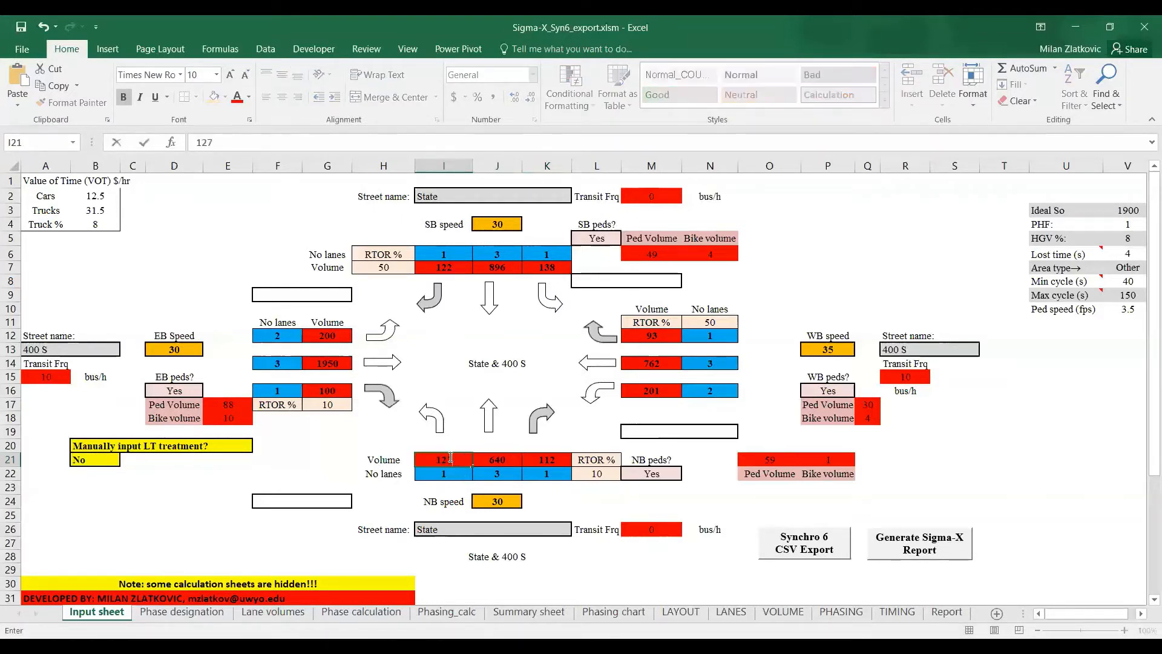
- Check the eastbound lane counts and set the RTOR percentage to 50 for the northbound and eastbound approaches
left_click(275, 334)
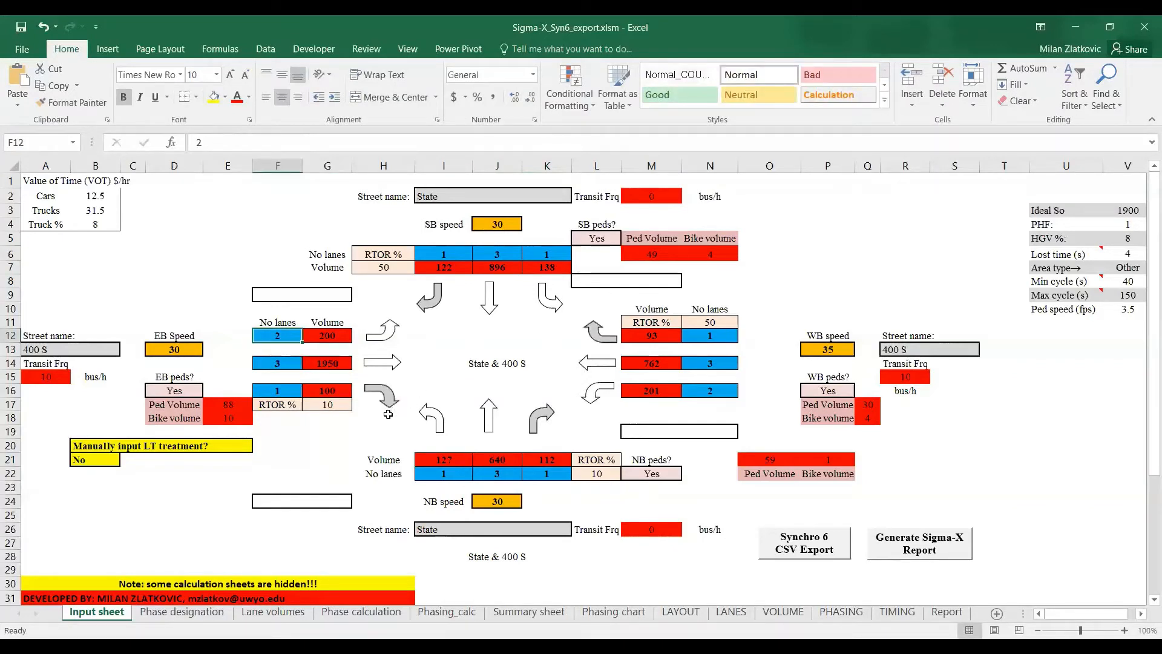
left_click(288, 363)
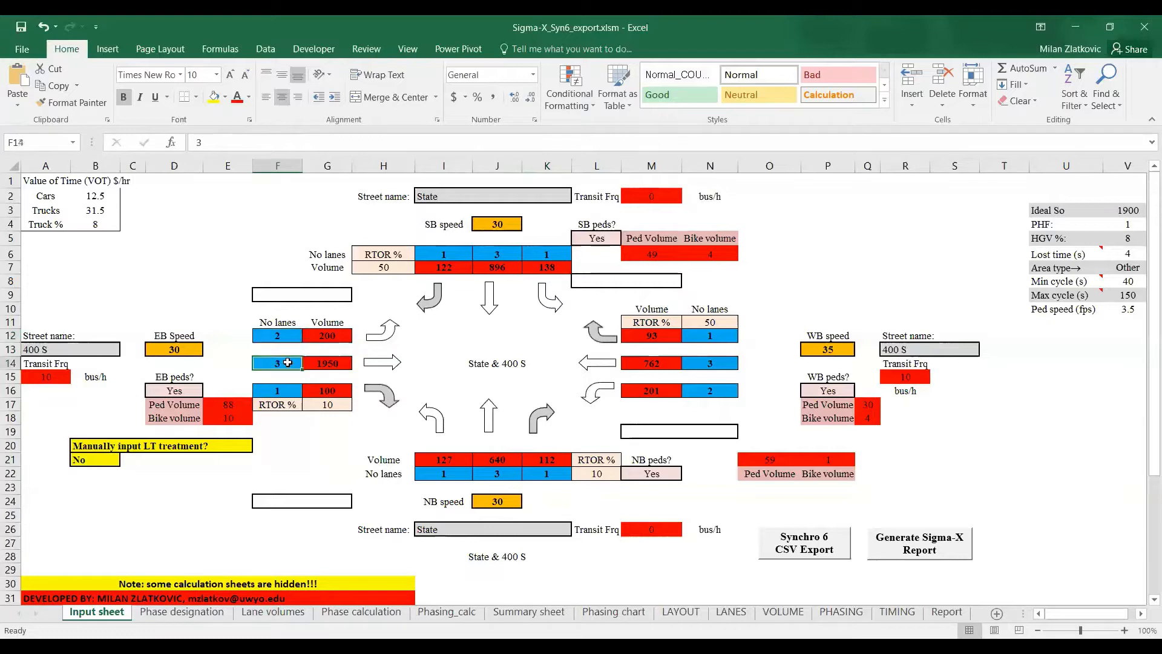
left_click(285, 391)
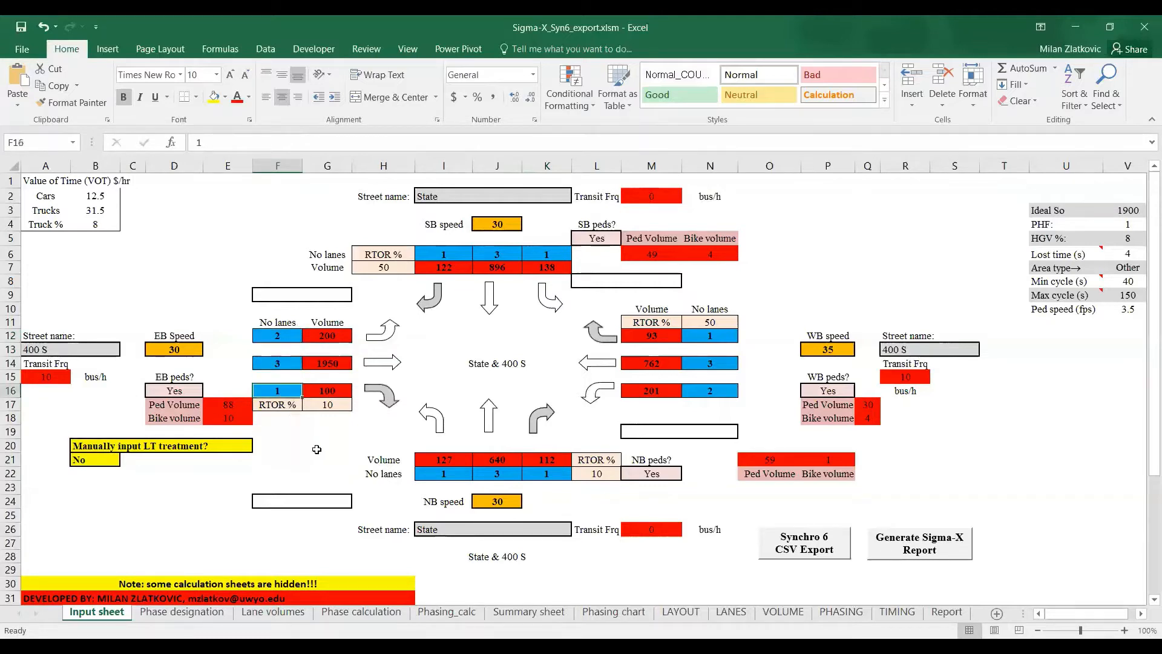
left_click(604, 474)
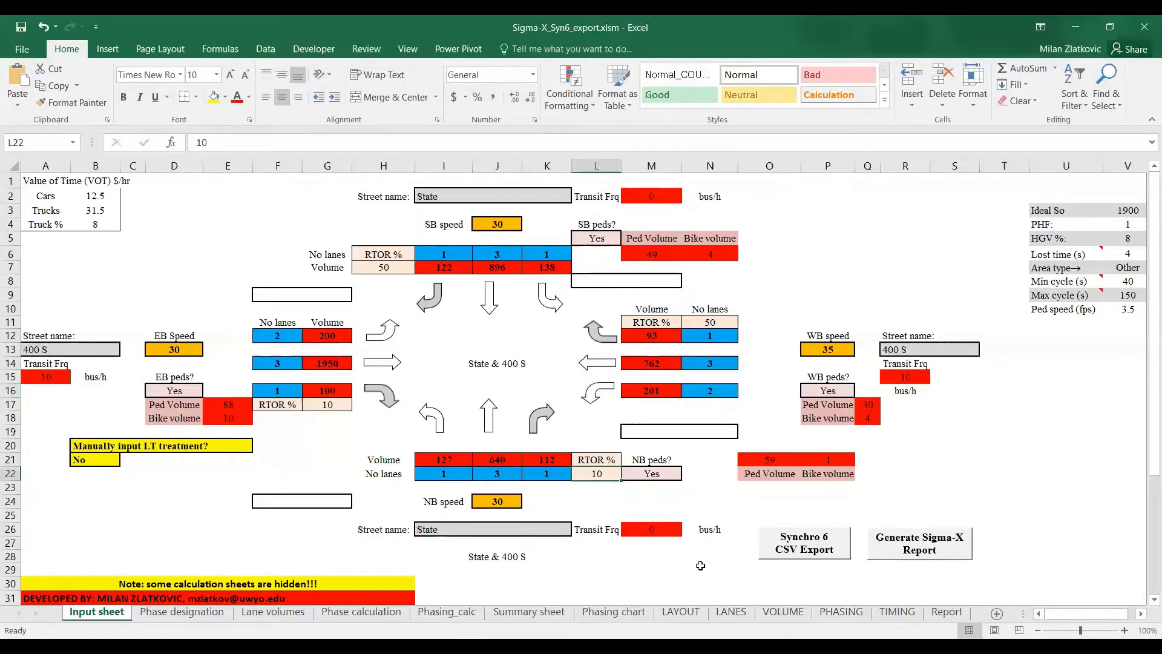
type("50")
left_click(348, 410)
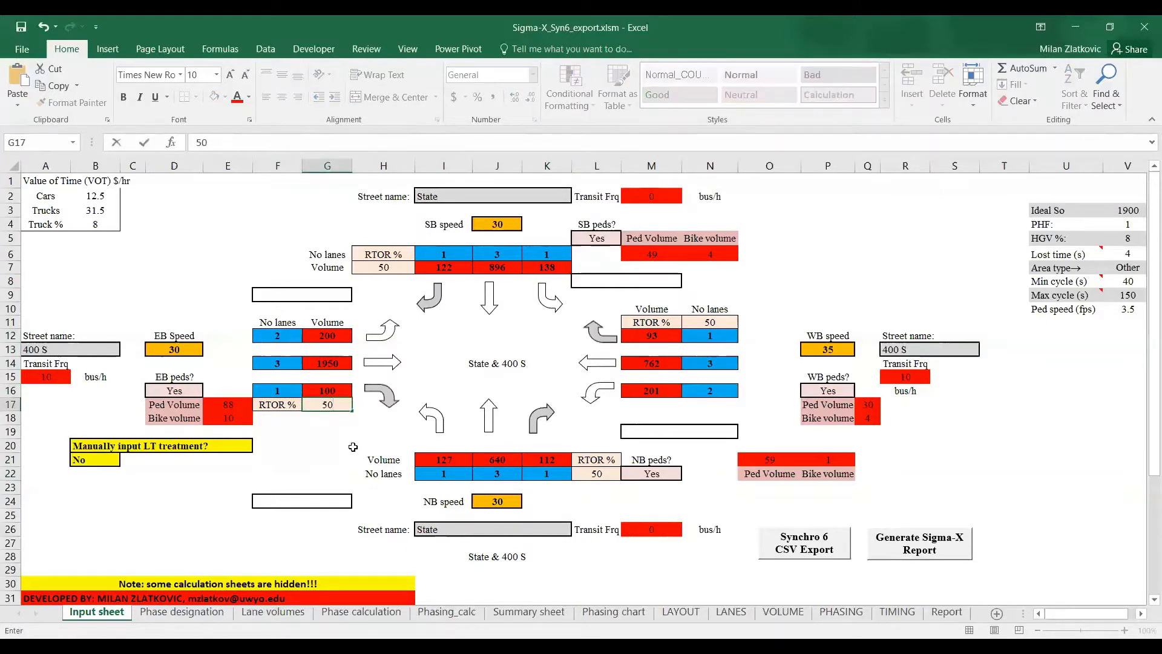
- Enter the eastbound volumes: 104 for the left turn, 697 for through and 304 for the right turn
left_click(325, 336)
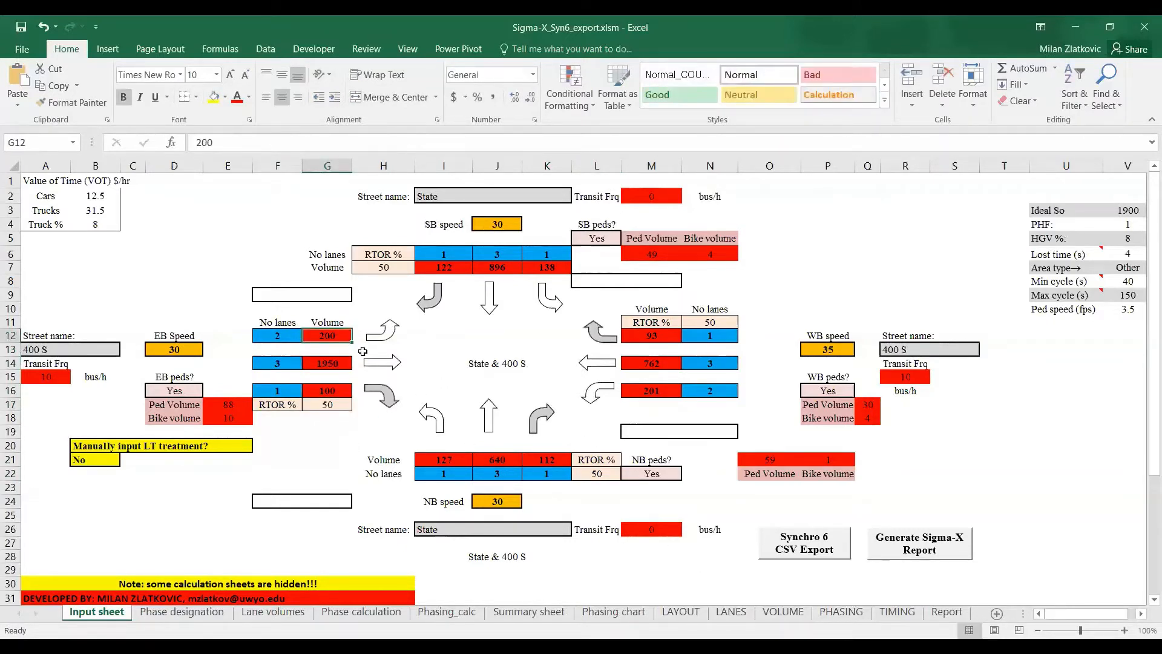
type("104")
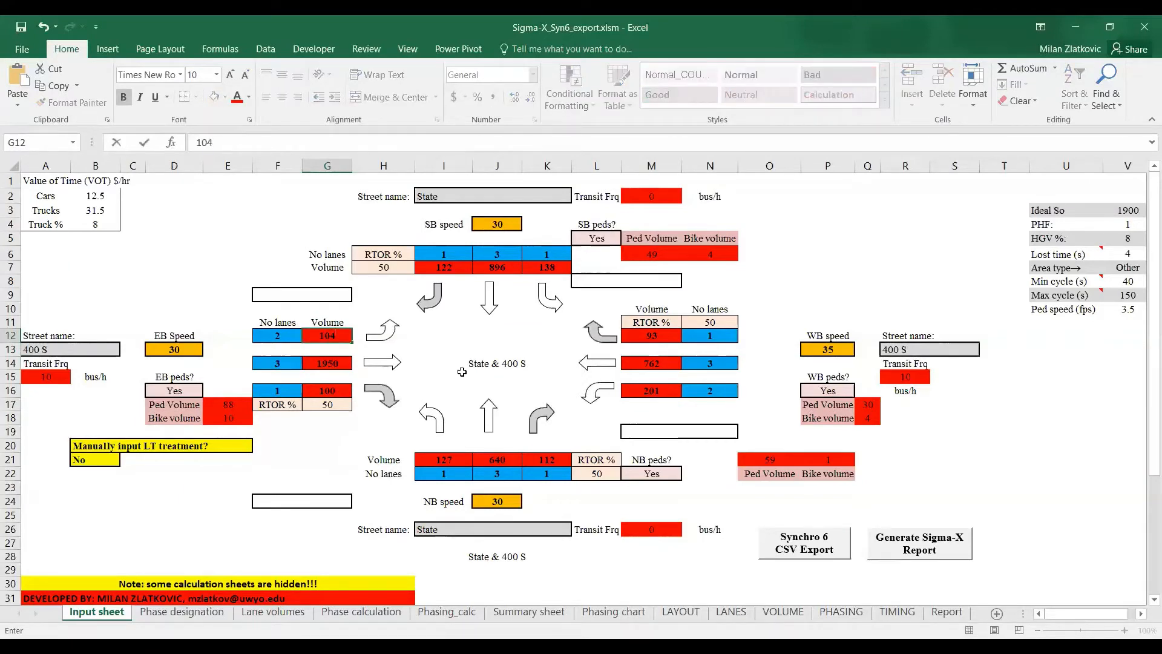
key("Return")
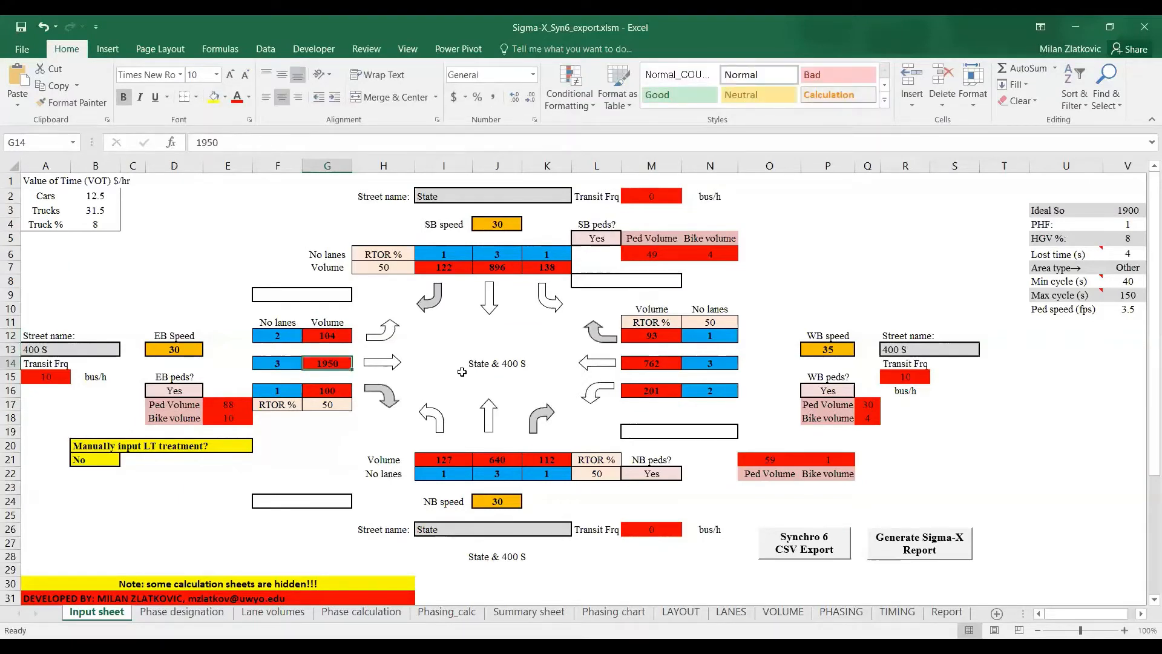
type("697")
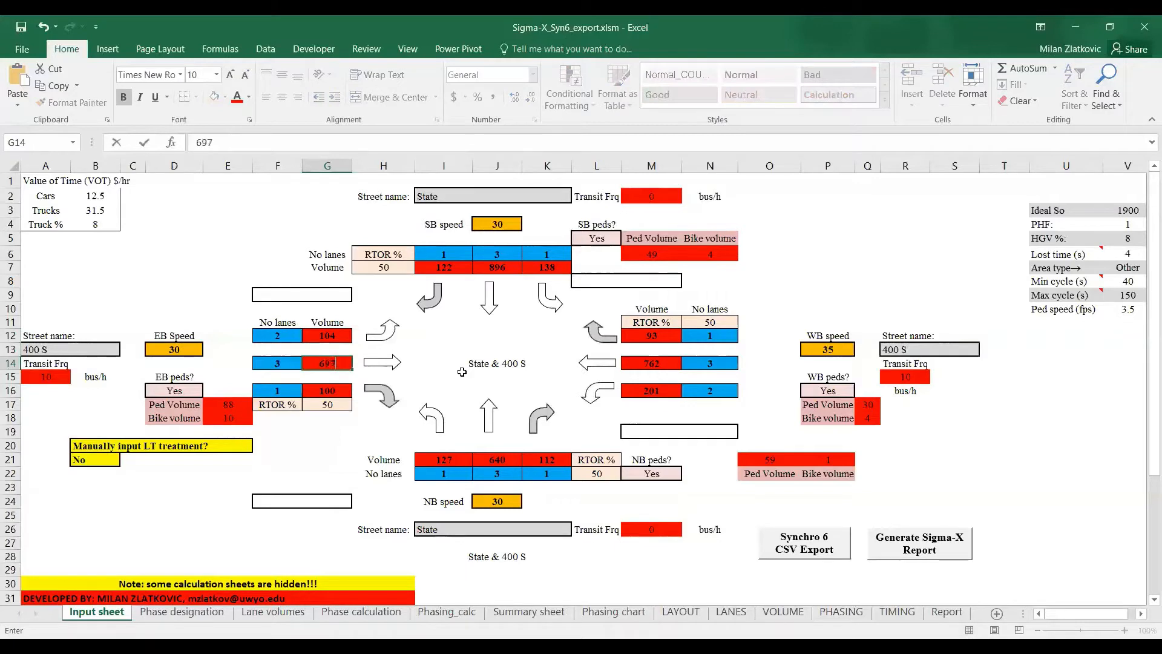
key("Return")
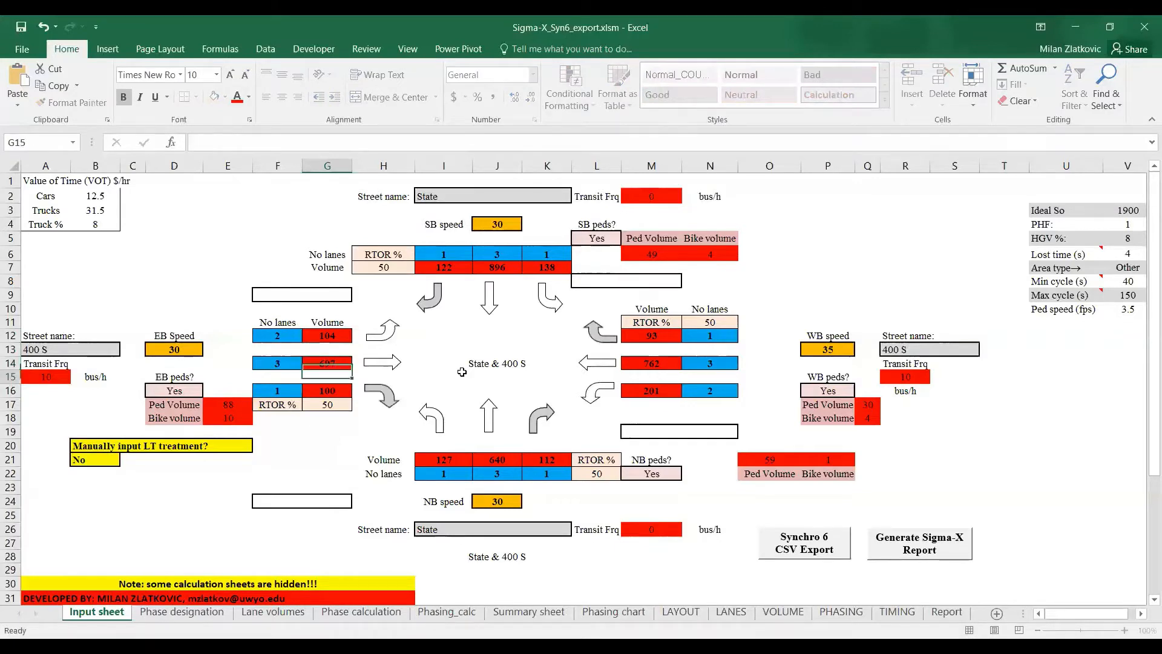
type("304")
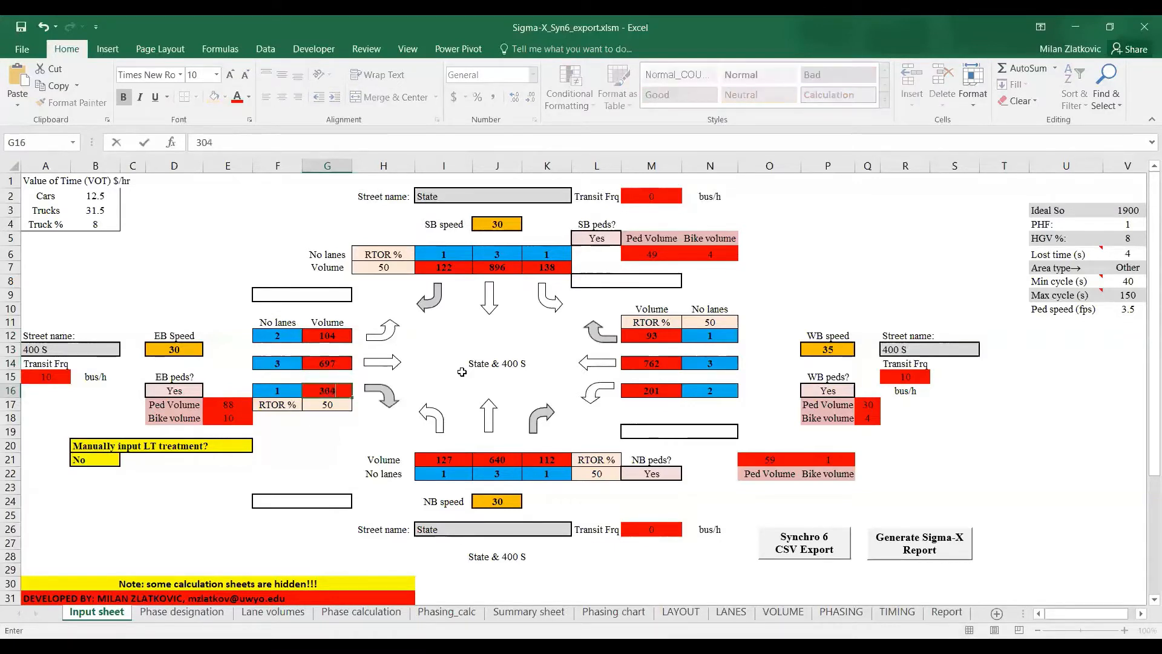
key("Return")
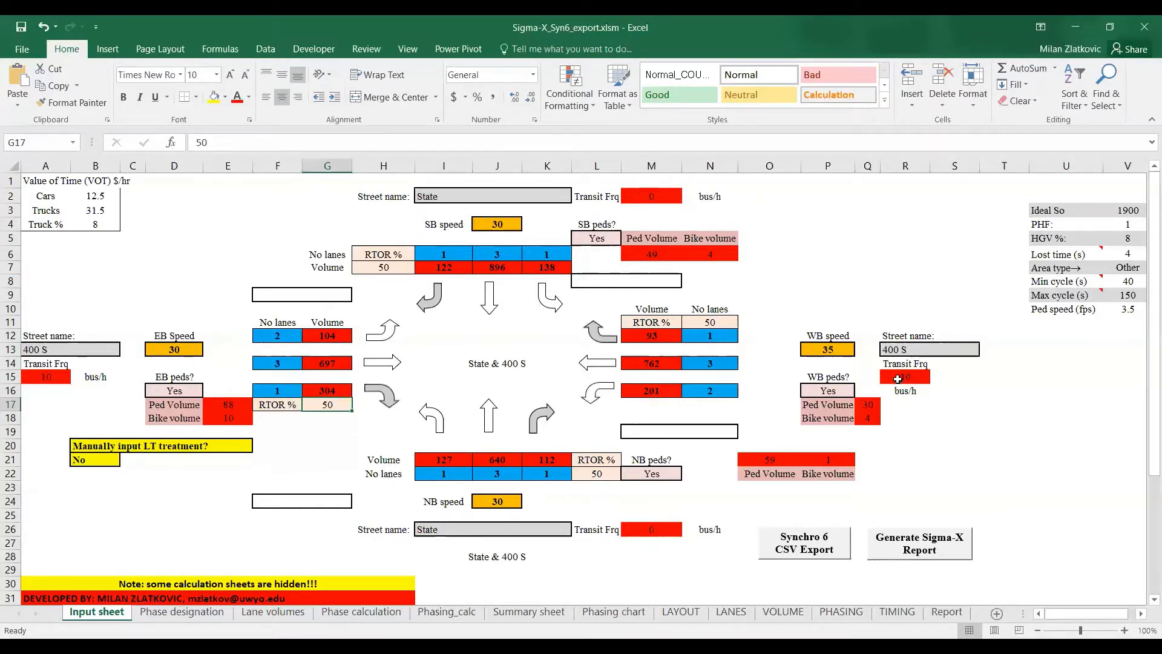
- Check the westbound and southbound transit frequency inputs, and examine the cycle, delay, LOS and ring results on the Phase calculation sheet
left_click(914, 372)
left_click(637, 196)
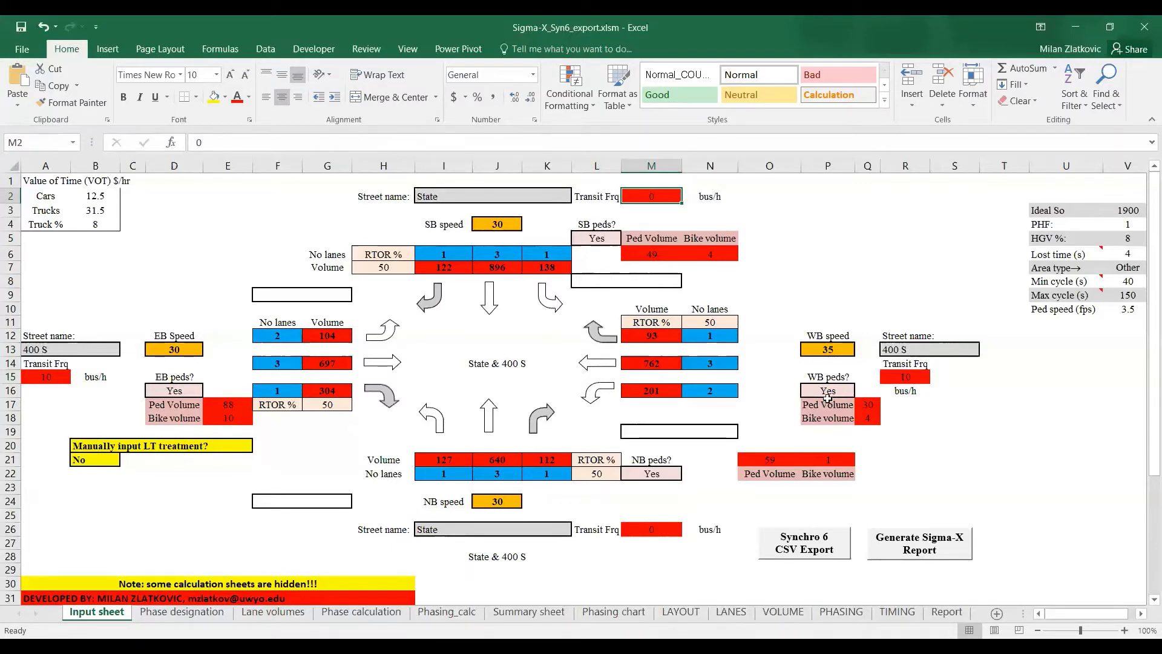
left_click(360, 612)
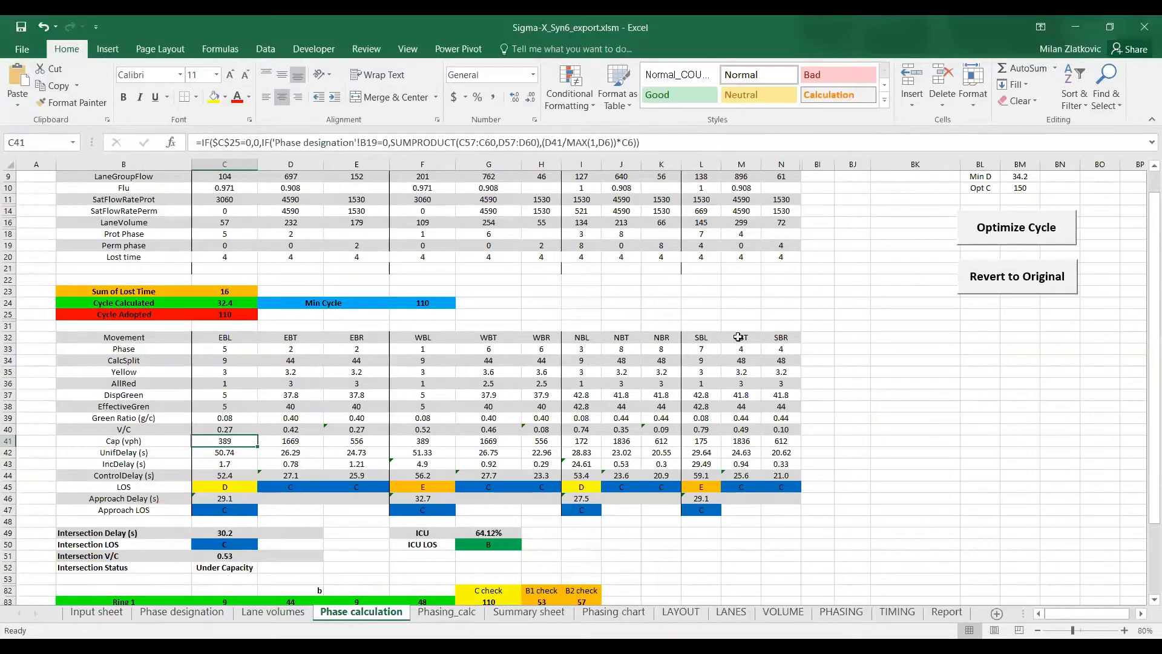
scroll(684, 328, "up", 3)
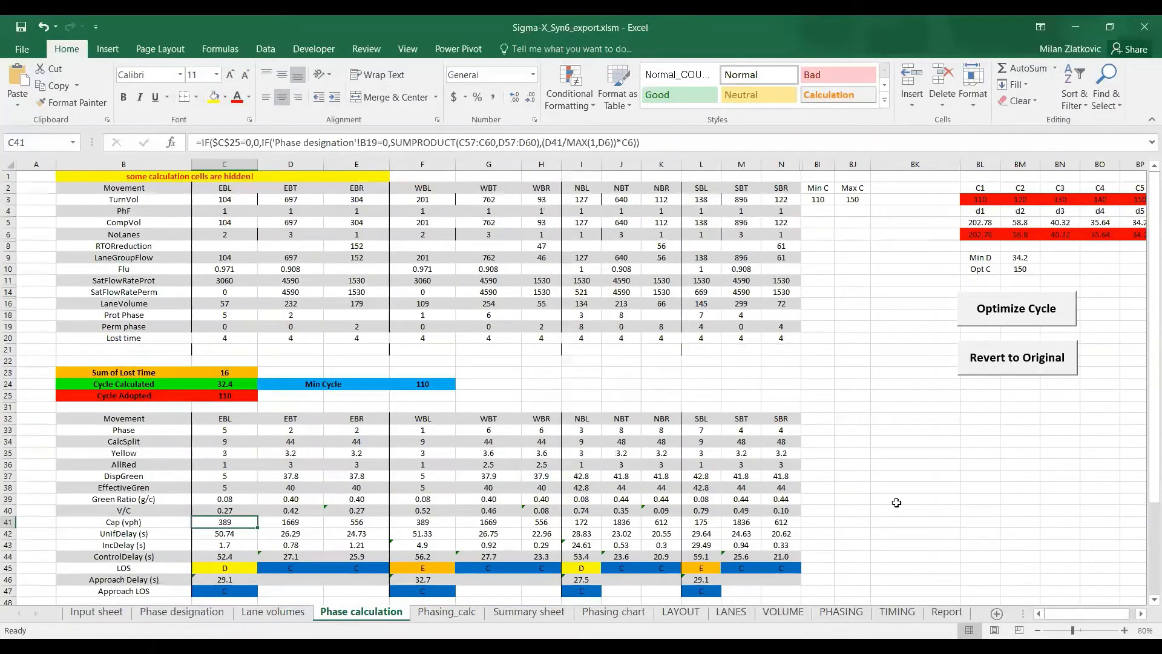
scroll(868, 408, "down", 1)
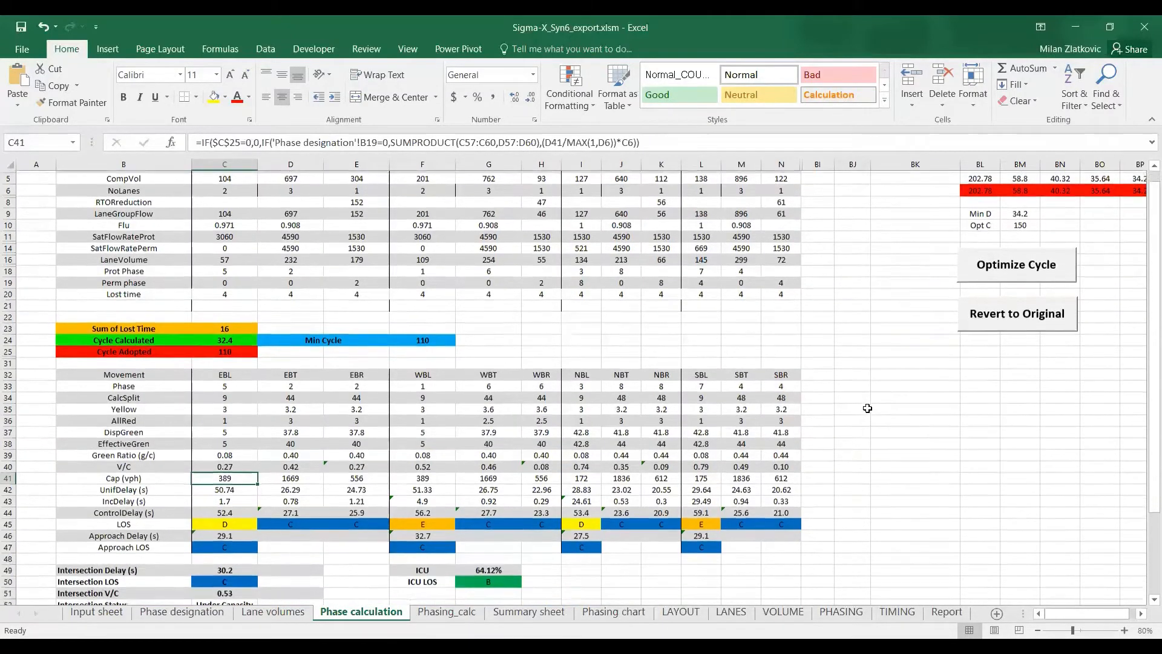
scroll(868, 408, "down", 4)
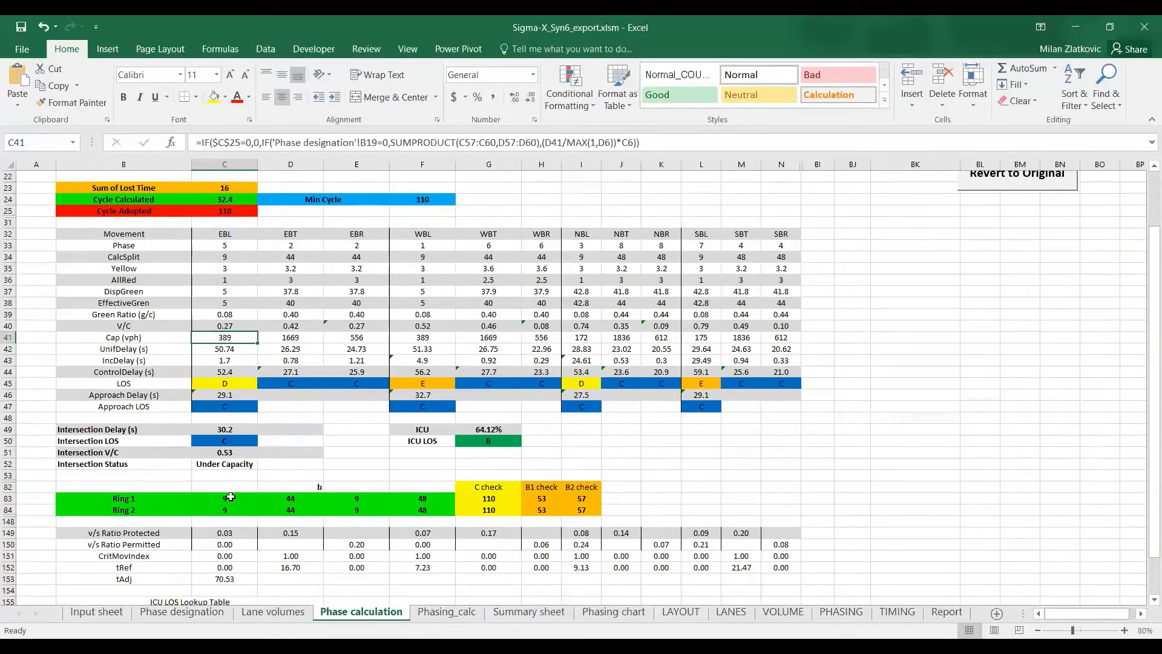
scroll(345, 493, "up", 5)
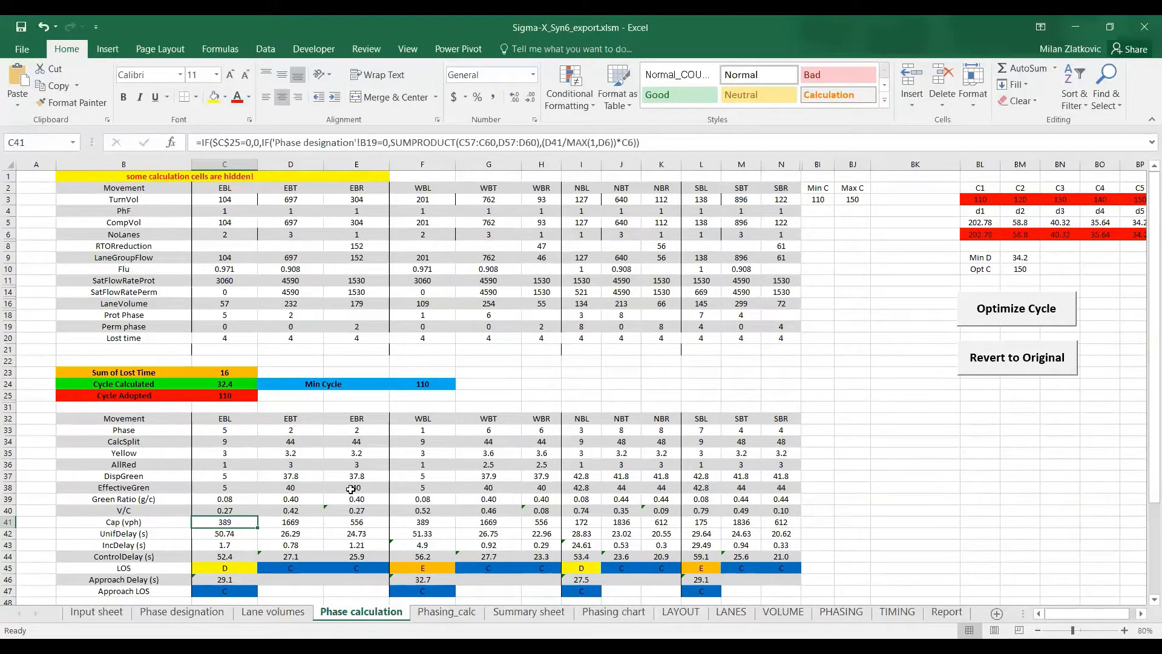
- Examine the left-turn treatment decisions for EBL, WBL, NBL and SBL on the Phase designation sheet
left_click(176, 612)
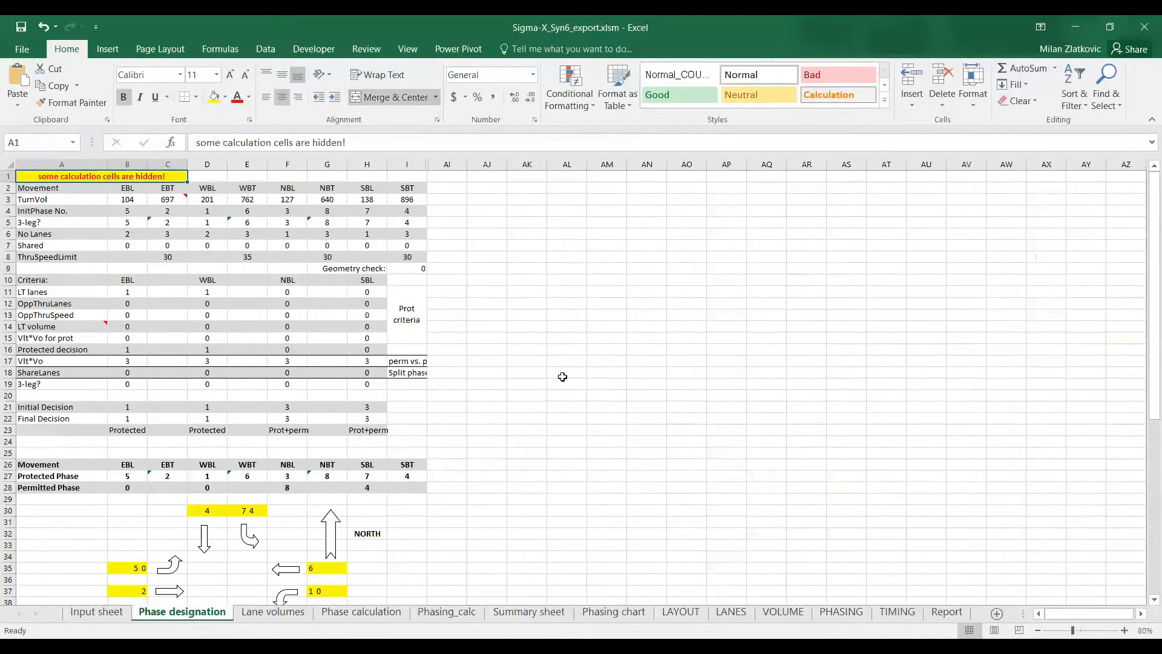
left_click(128, 428)
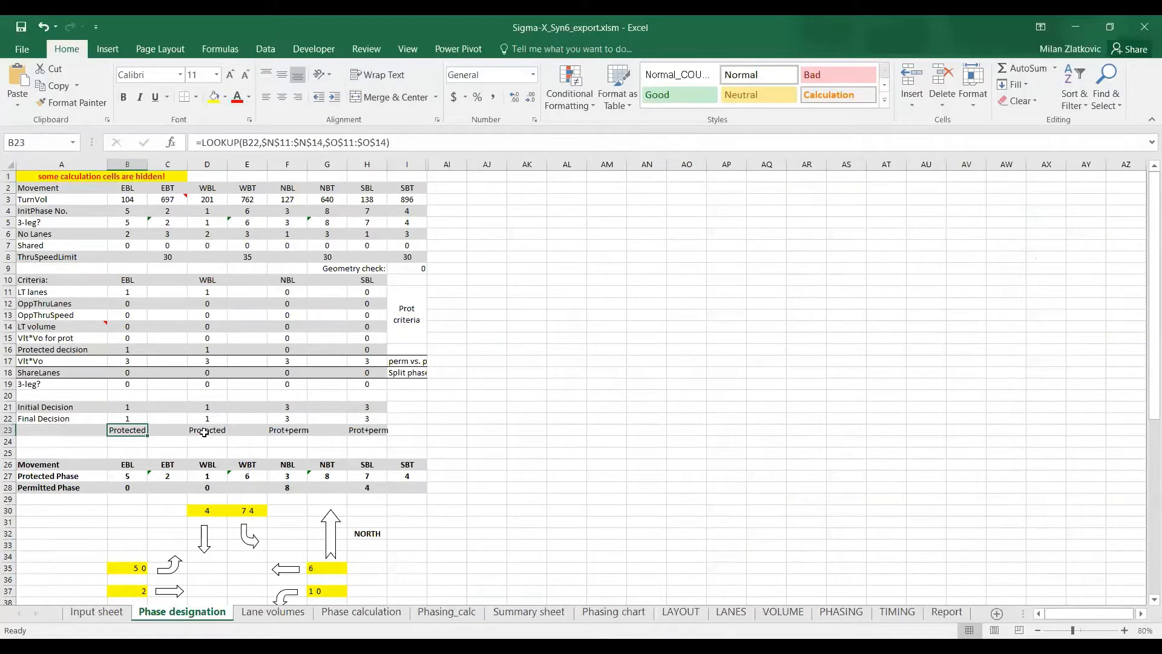
left_click(204, 432)
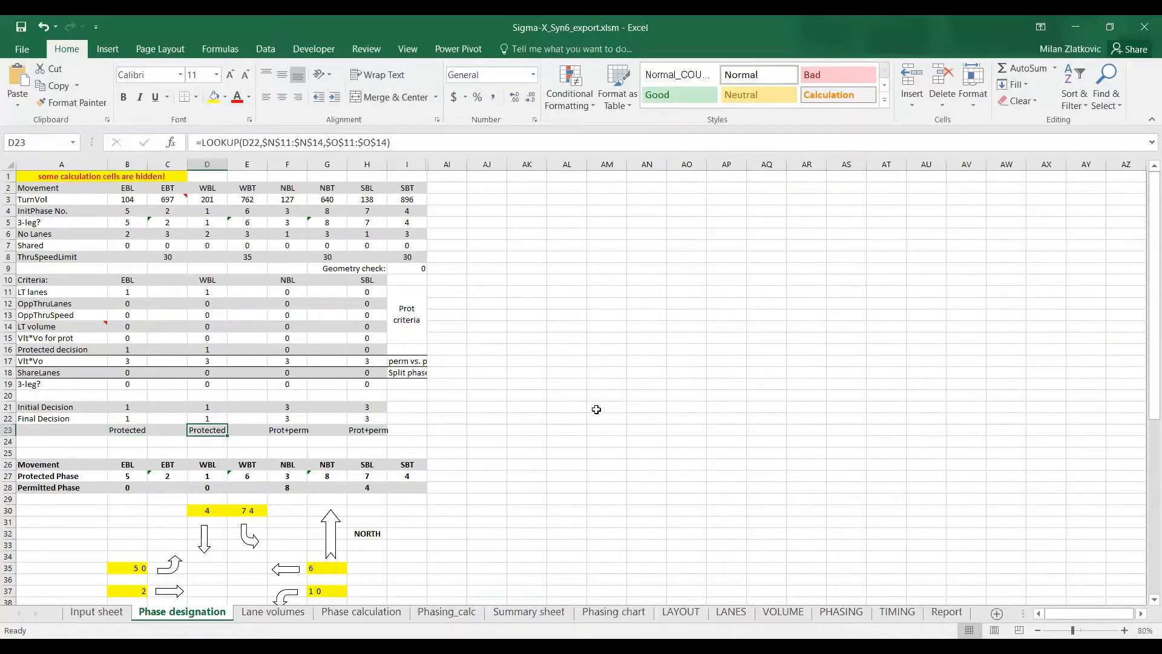
left_click(297, 428)
left_click(357, 429)
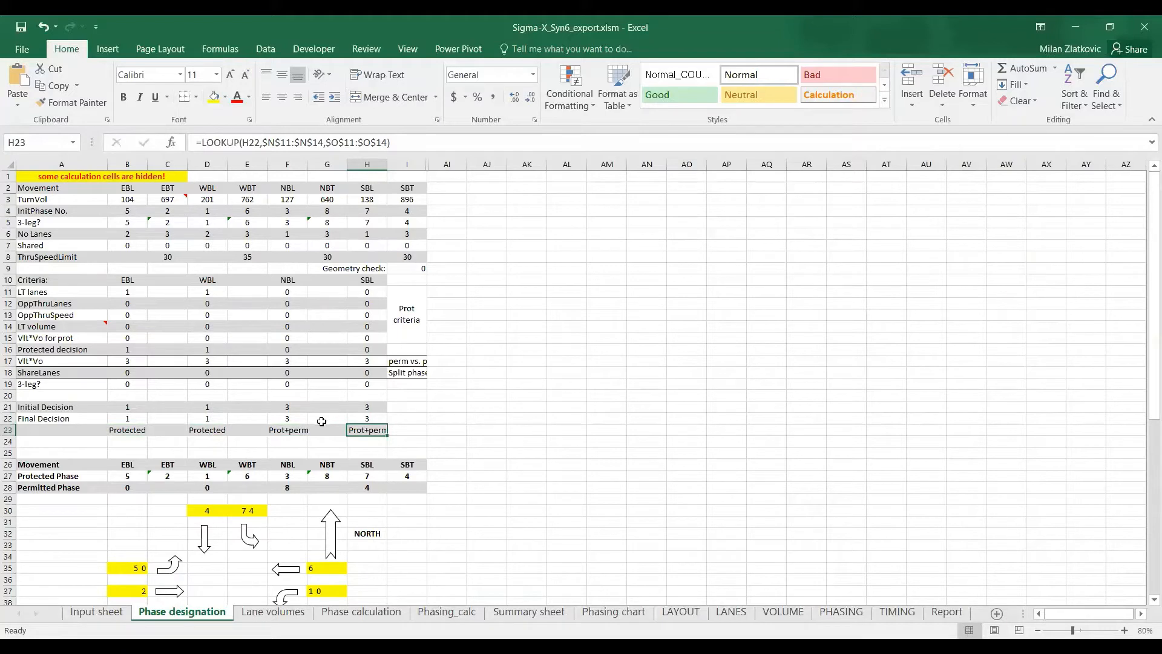
- Check the NBL and SBL treatment decisions, and the minimum and maximum cycle lengths on the Phase calculation sheet
left_click(286, 431)
left_click(362, 429)
left_click(361, 612)
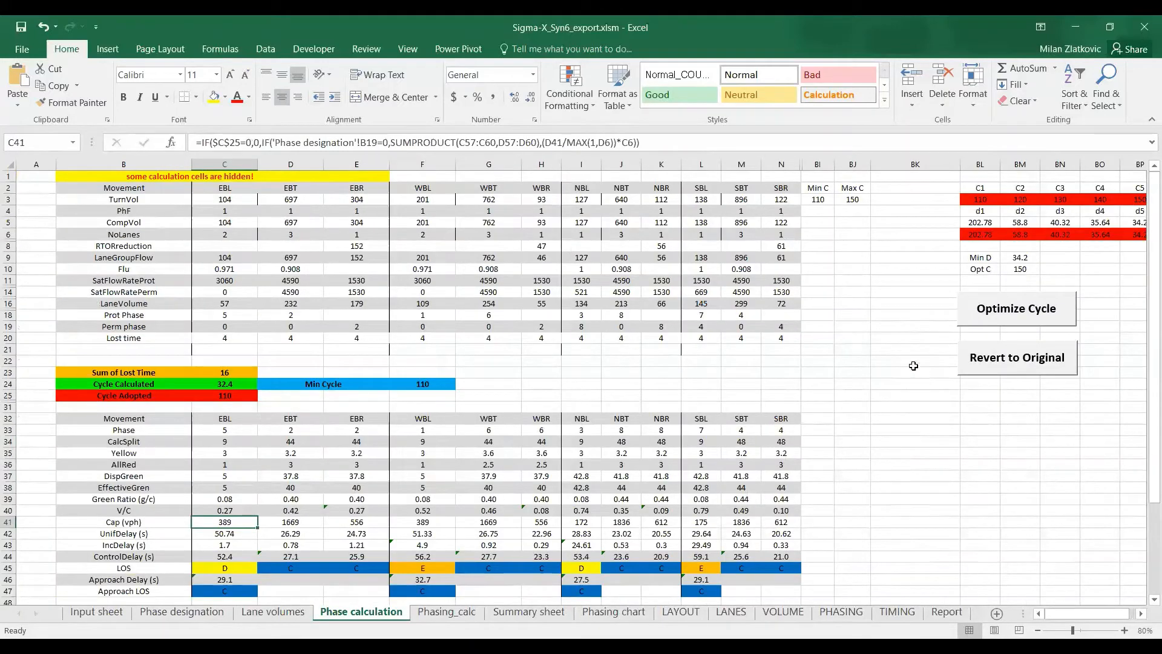
left_click(816, 201)
left_click(847, 189)
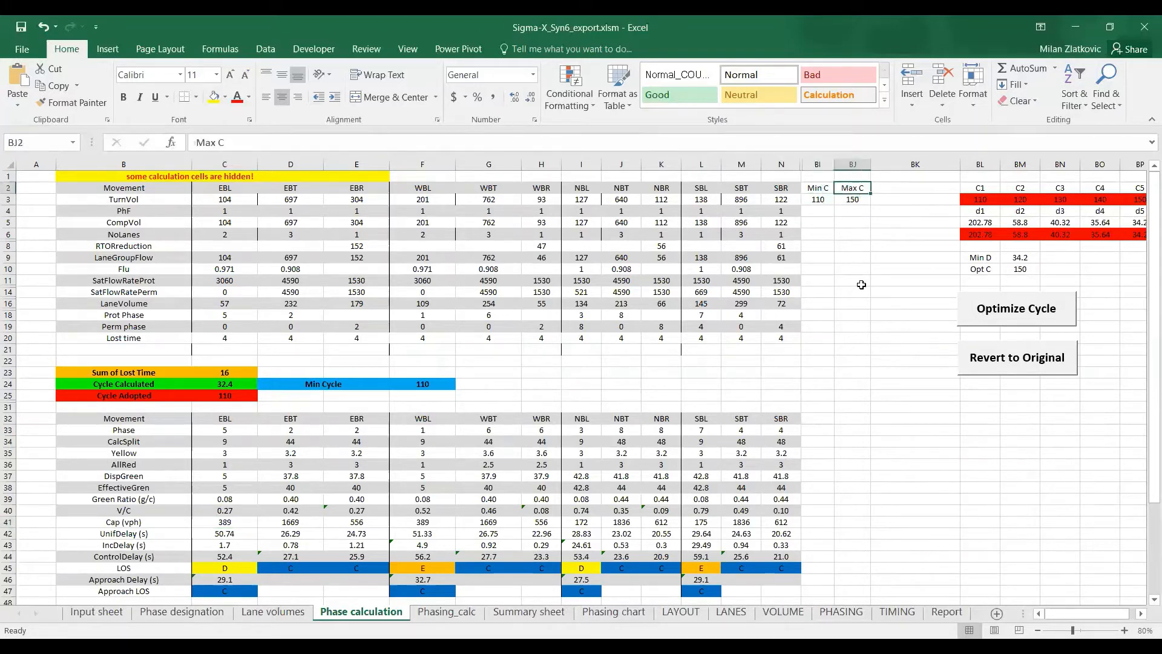
left_click(848, 202)
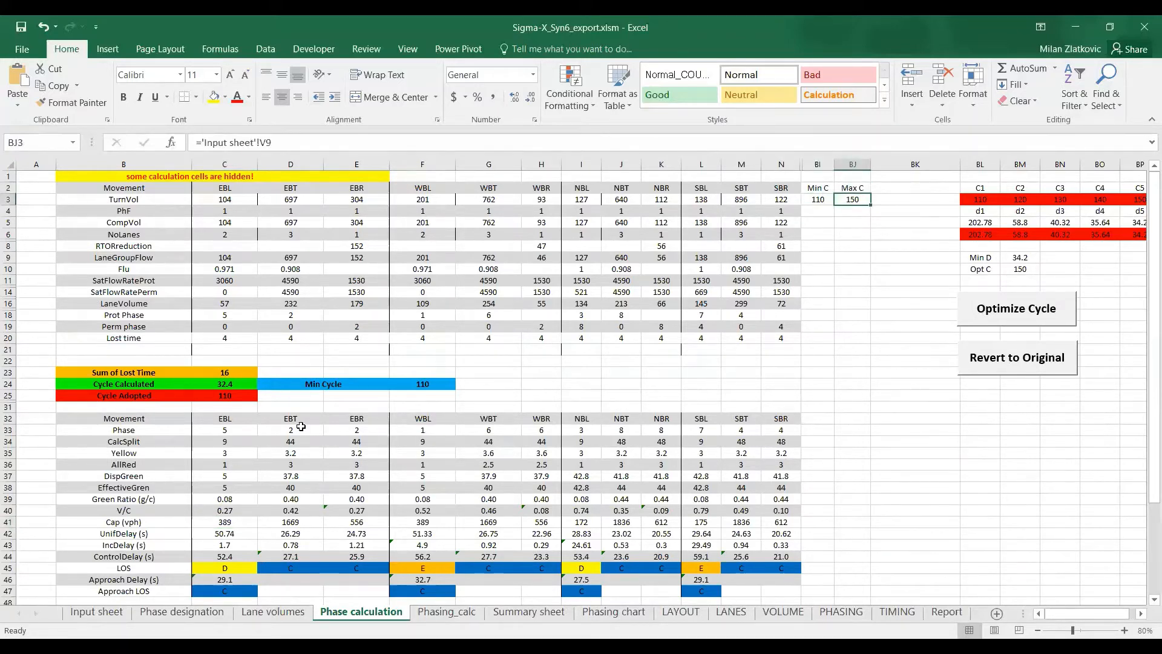
- Check the intersection delay and run the cycle optimization on the Phase calculation sheet
scroll(266, 520, "down", 3)
left_click(234, 532)
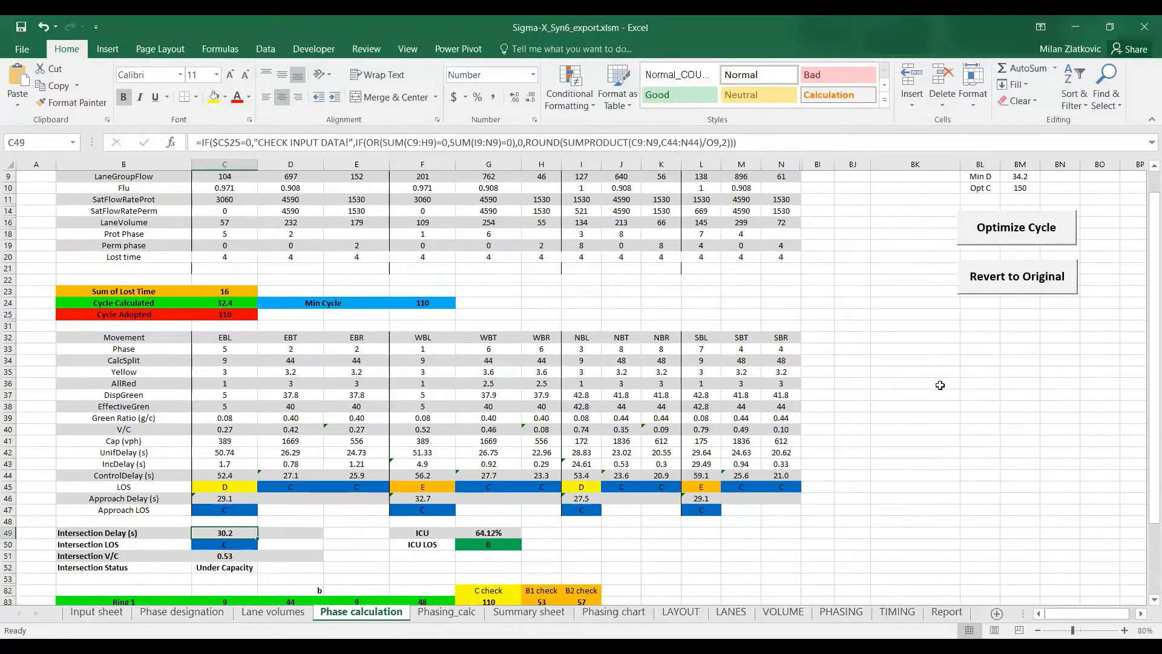
scroll(940, 384, "up", 3)
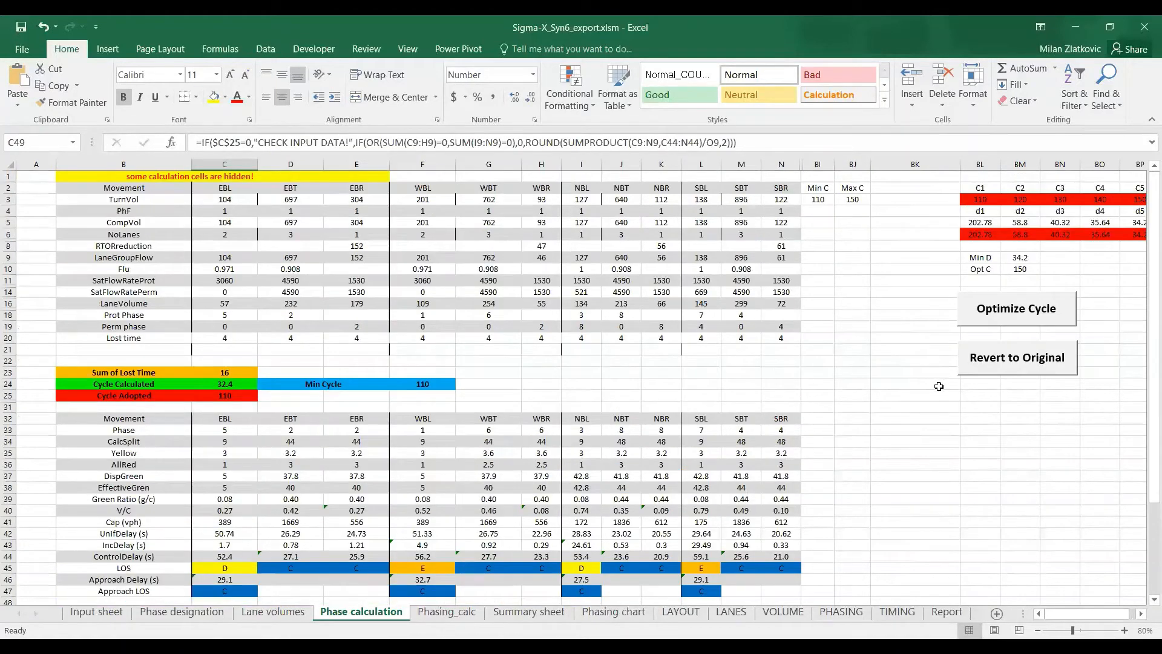
left_click(1037, 314)
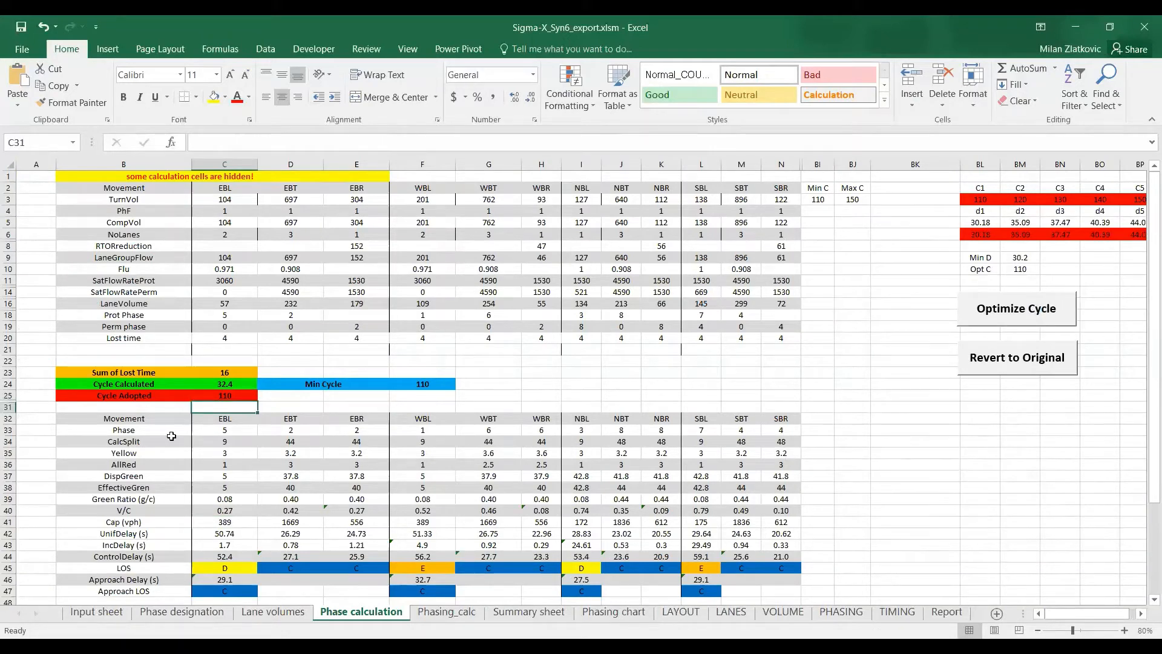
- Examine the adopted cycle length and the intersection delay after the optimization
left_click(236, 395)
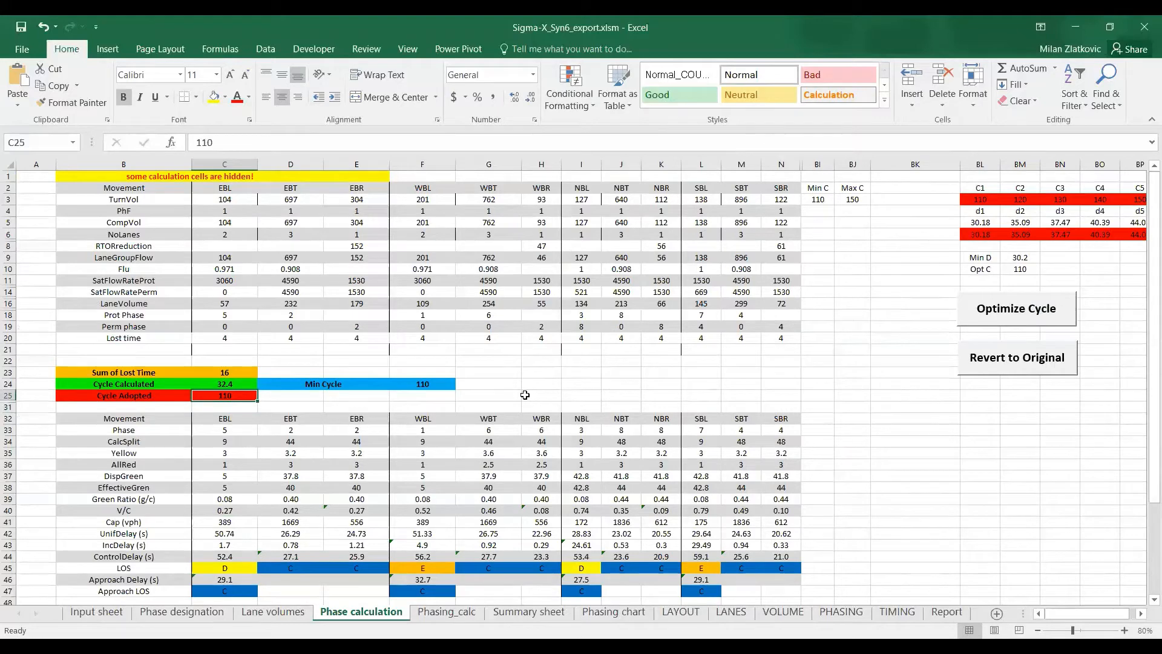
scroll(588, 361, "down", 3)
left_click(221, 530)
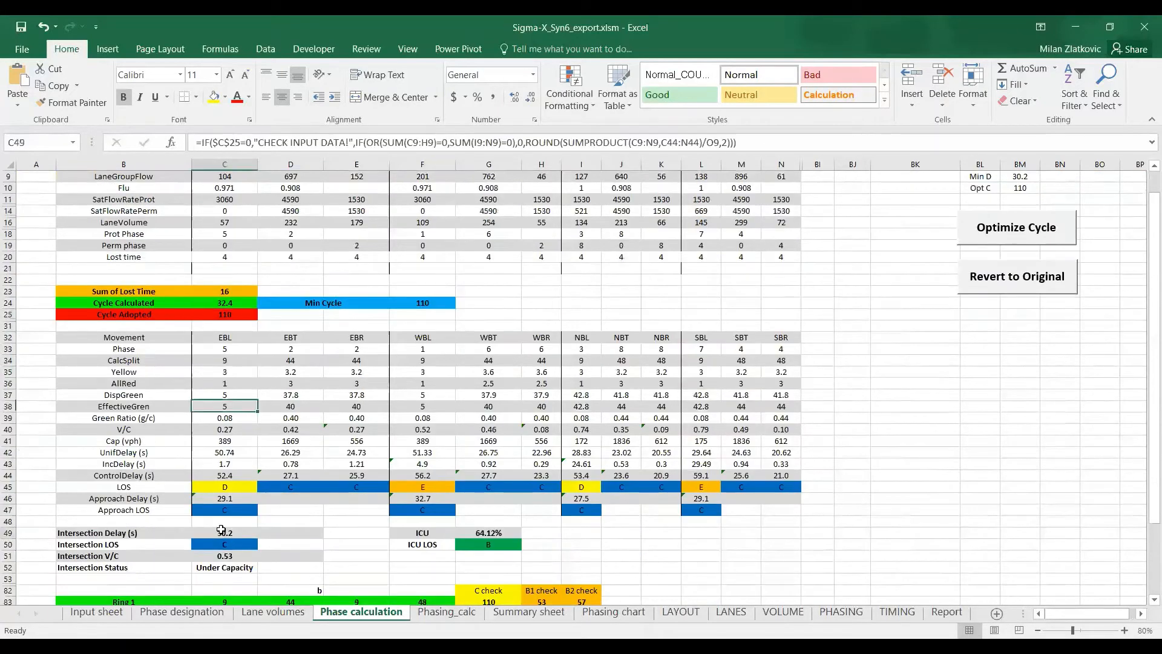
scroll(383, 394, "up", 3)
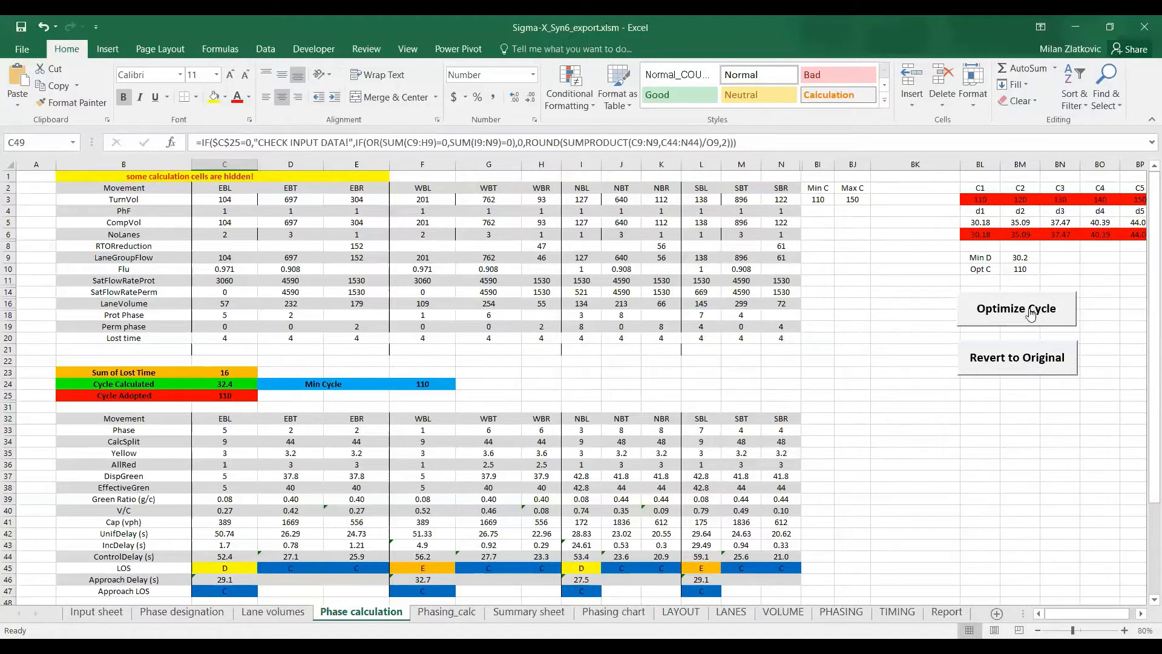
left_click(226, 397)
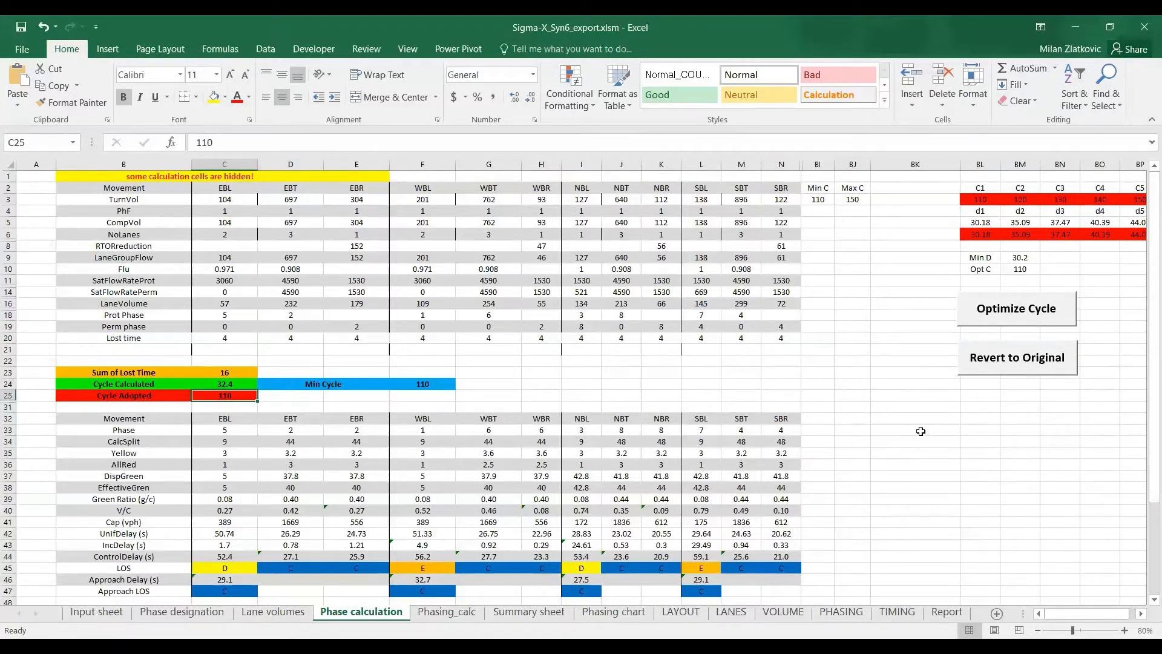
- Revert the cycle to the original calculation and check the movement and intersection results
left_click(980, 359)
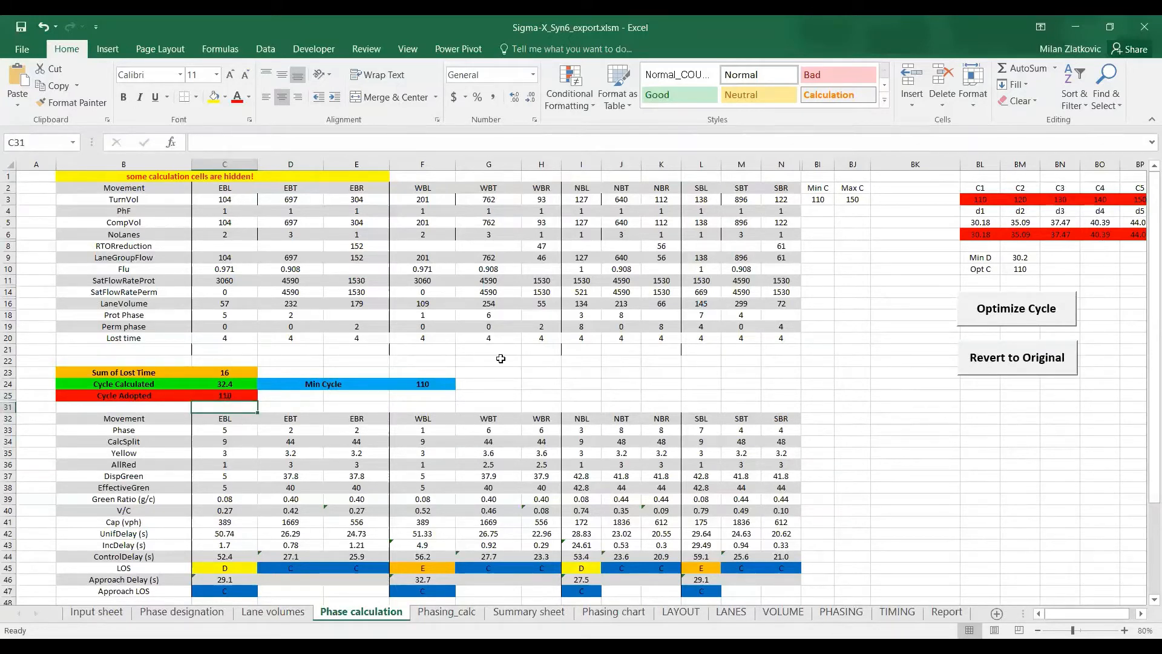
scroll(507, 357, "down", 3)
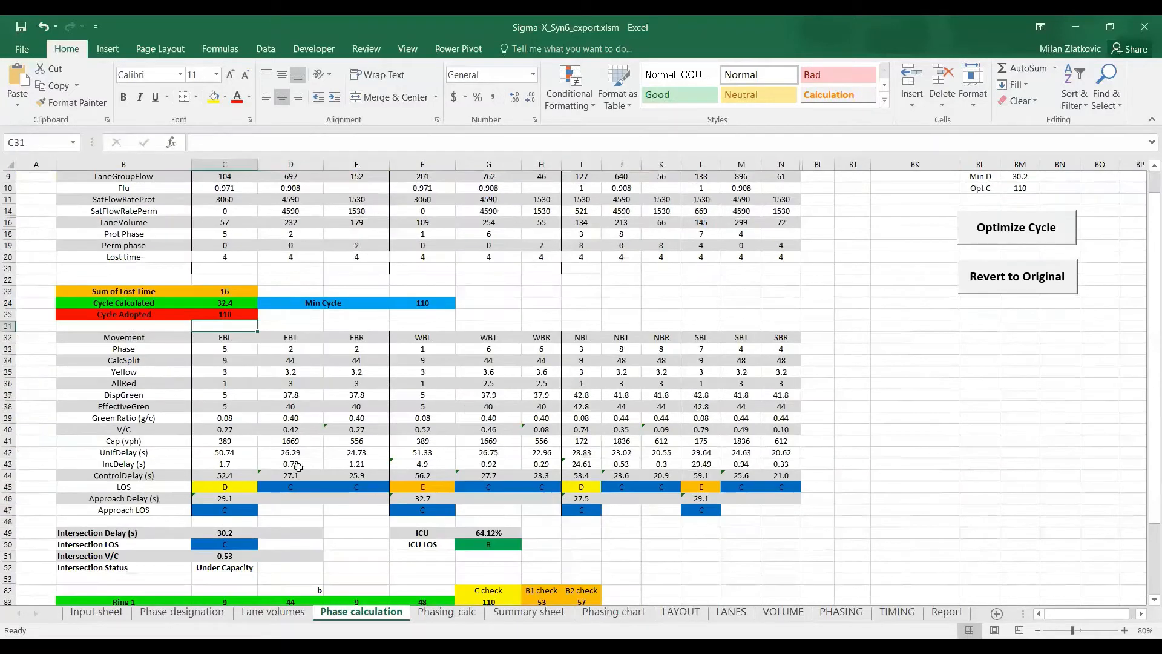
scroll(342, 452, "up", 3)
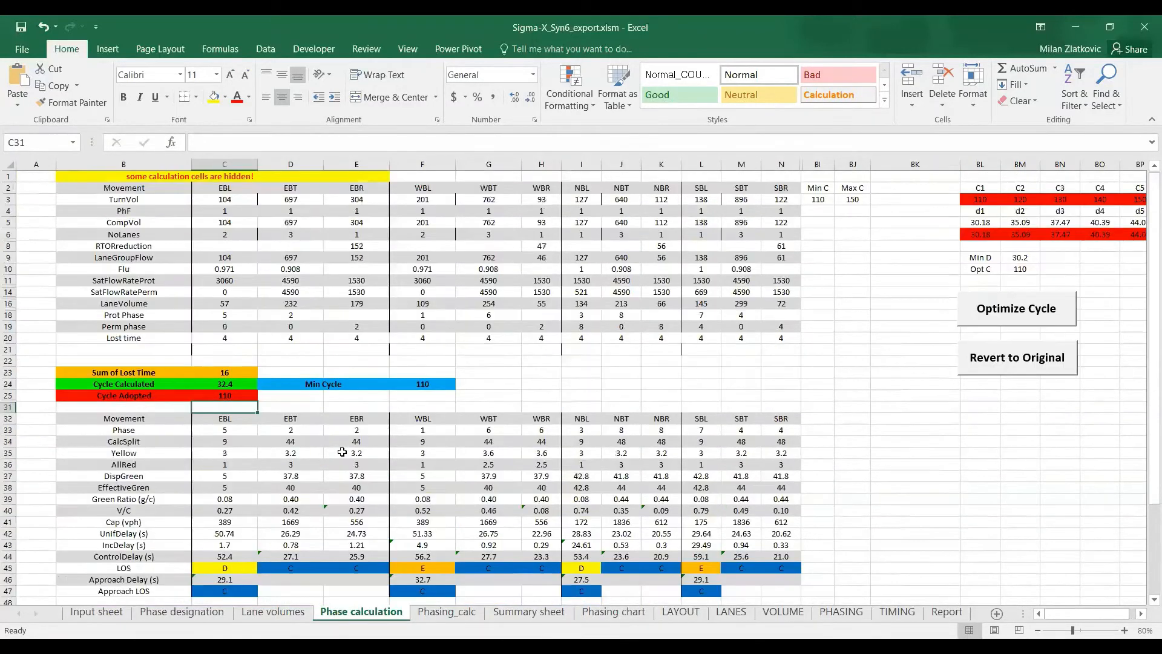
- Examine the volume, phasing, capacity, delay and LOS diagrams on the Summary sheet and the phase bars on the Phasing chart
left_click(529, 611)
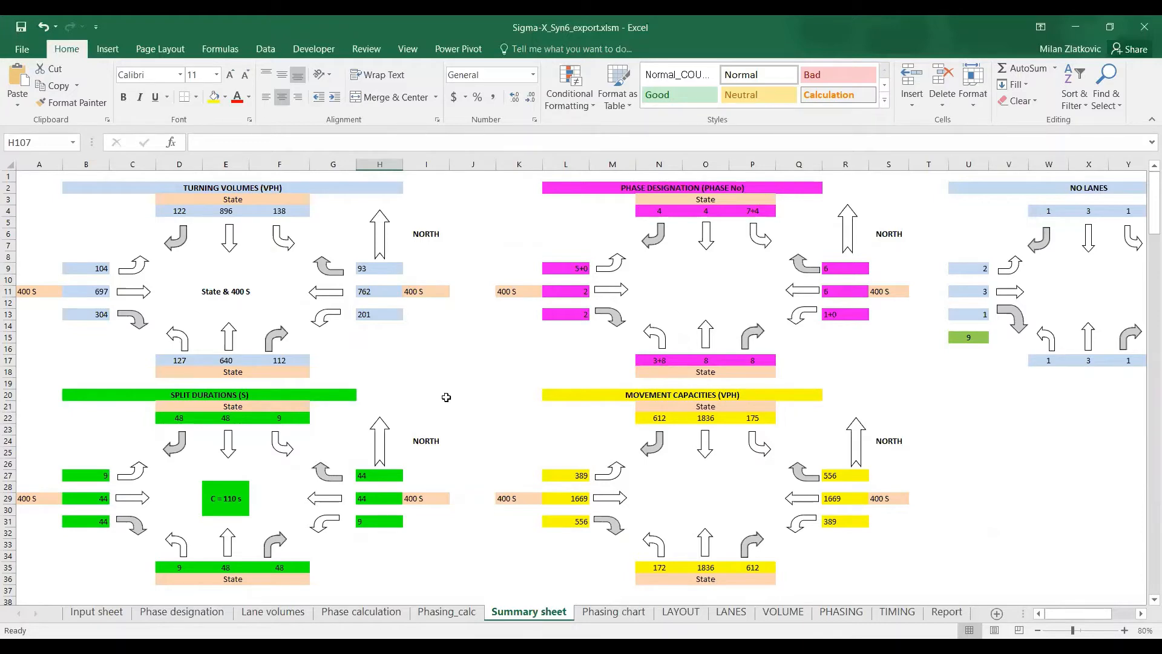
scroll(446, 397, "down", 11)
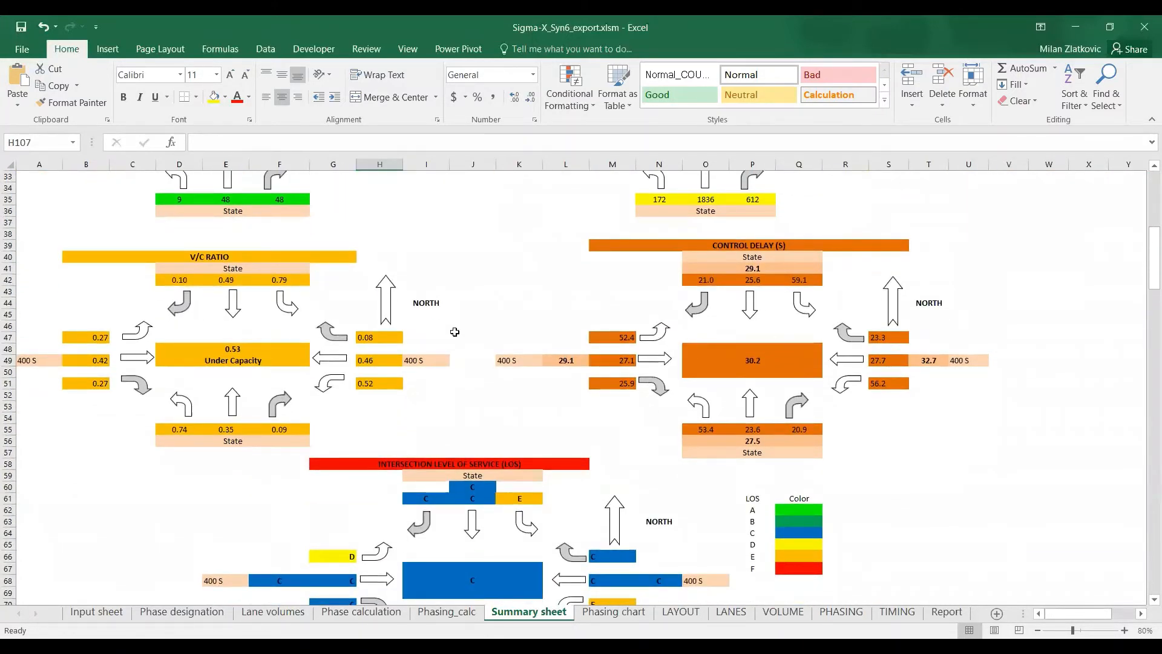
scroll(454, 332, "down", 11)
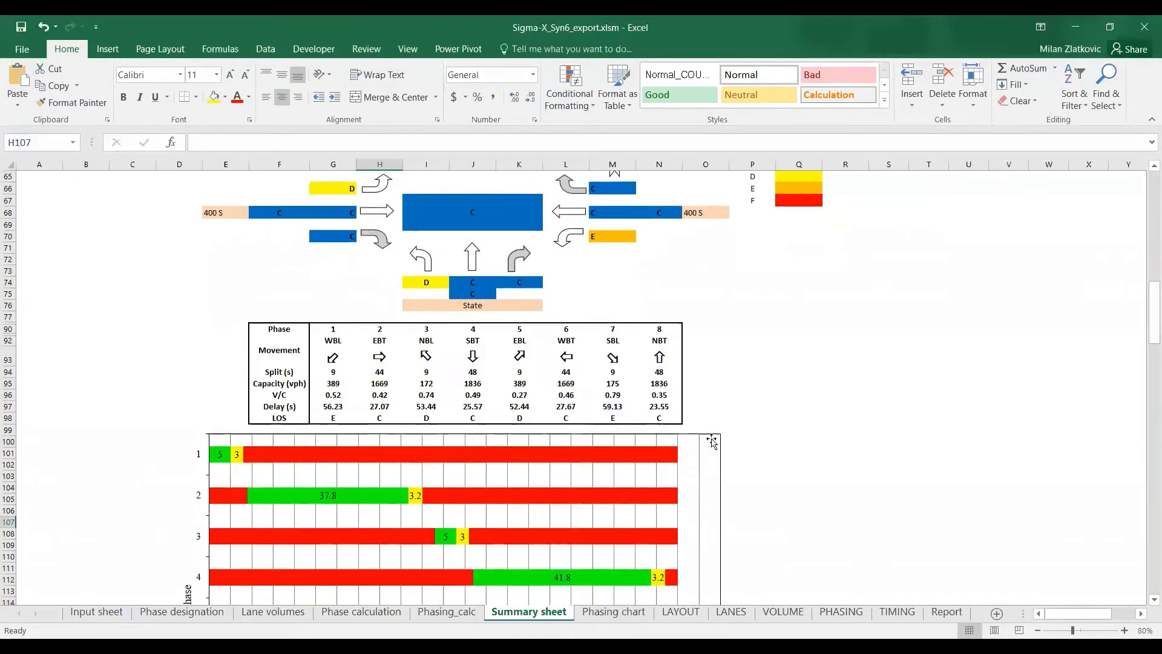
left_click(613, 612)
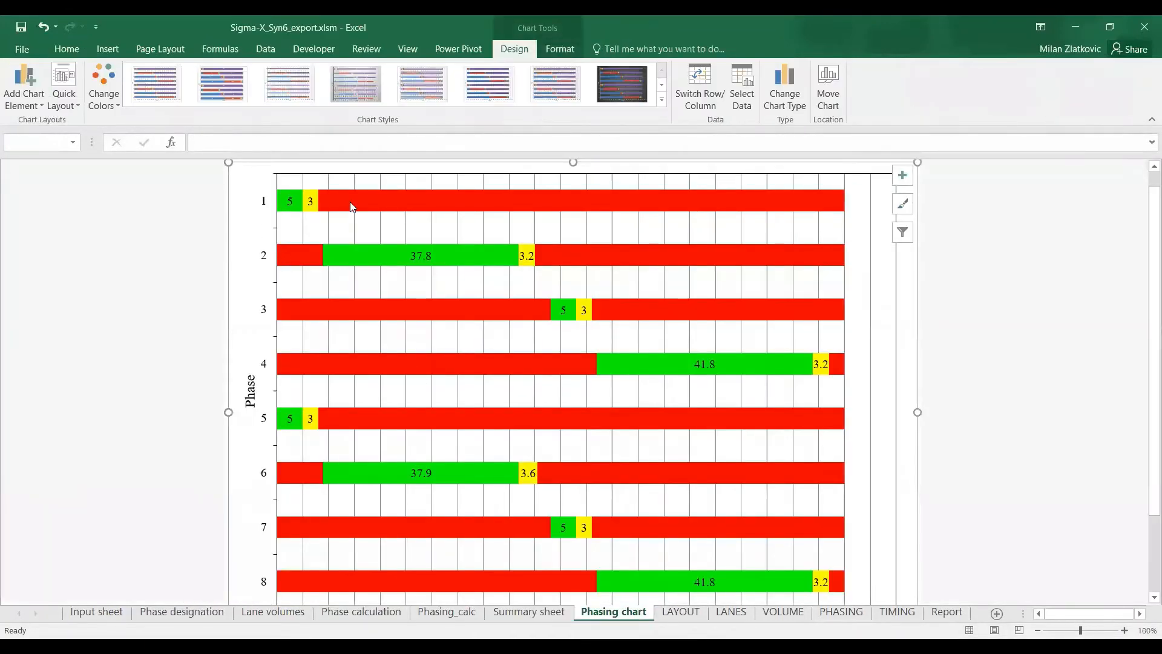
left_click(954, 238)
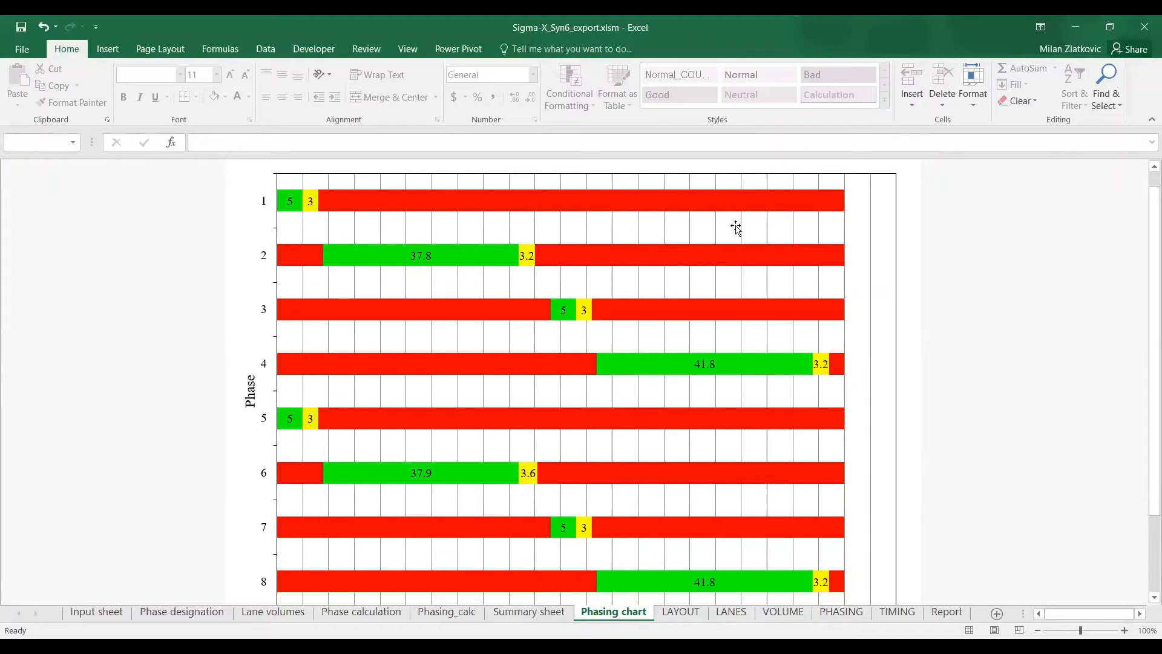
- Set the southbound right-turn, through and left-turn lane counts to 0 on the Input sheet
left_click(83, 613)
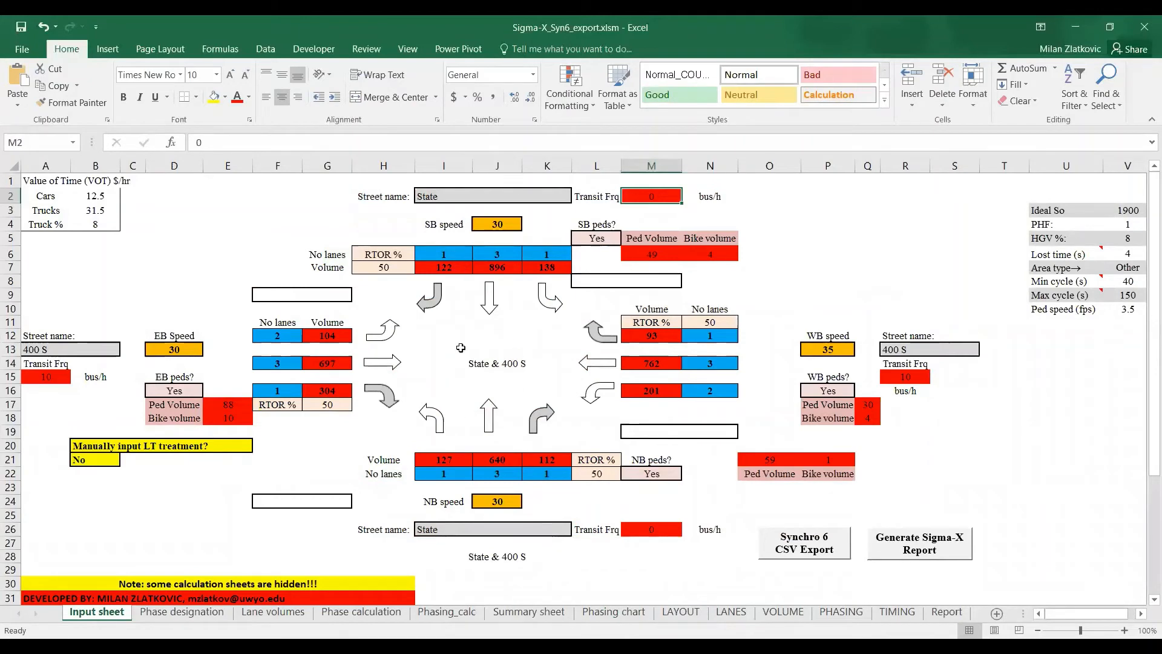
left_click(462, 254)
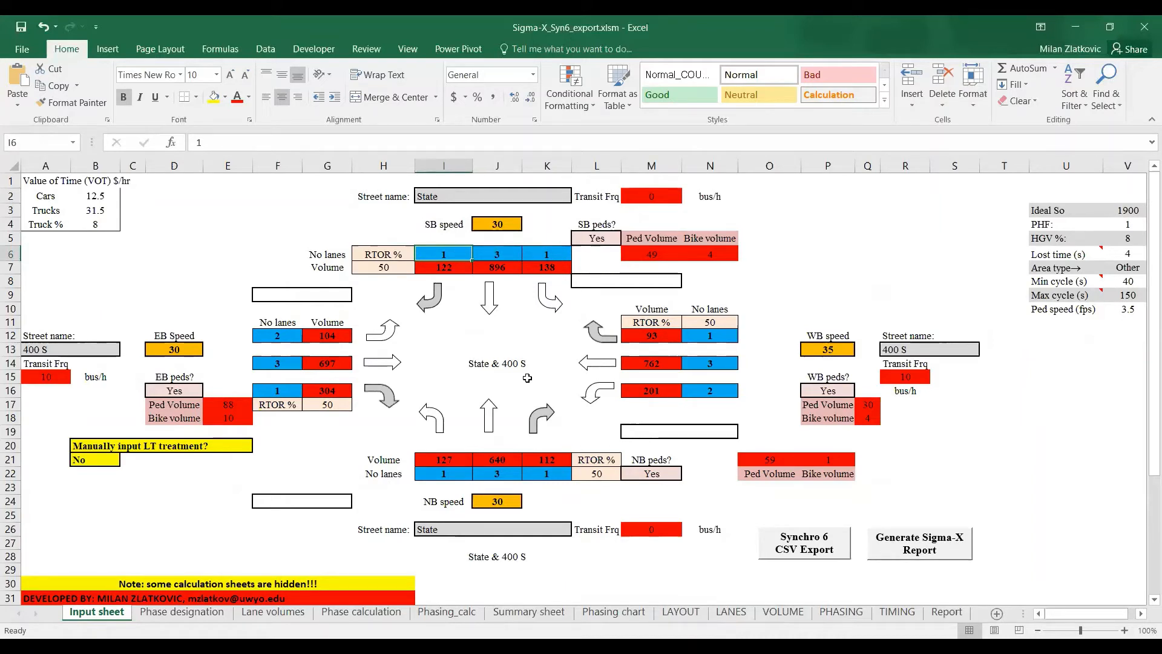
type("0")
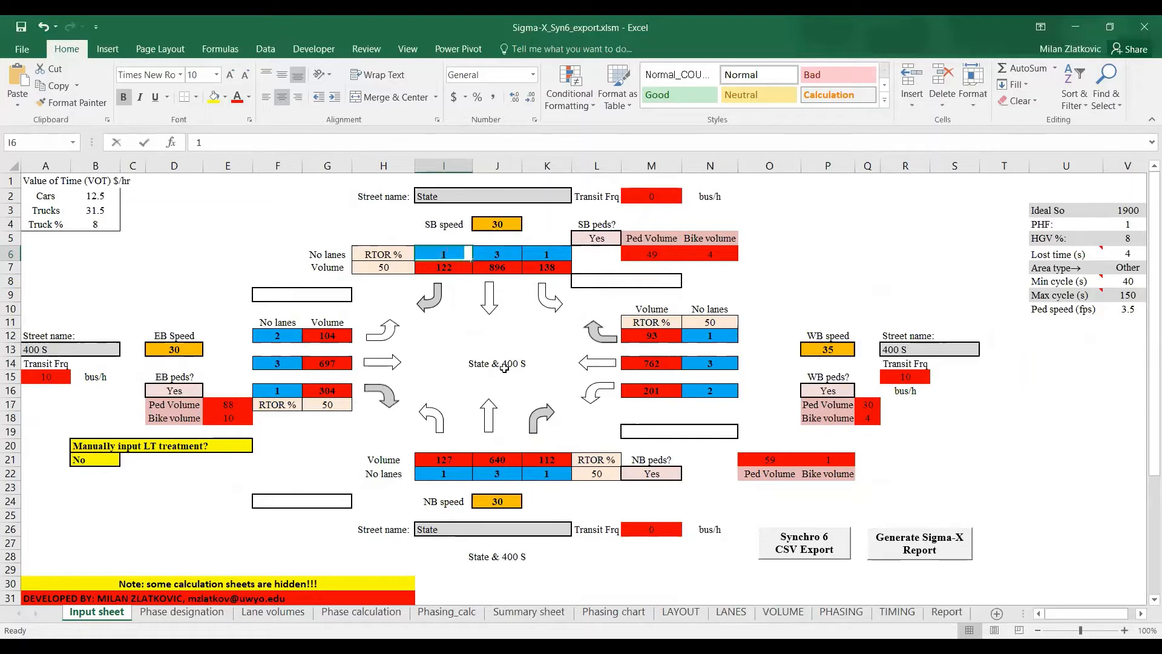
left_click(502, 253)
type("0")
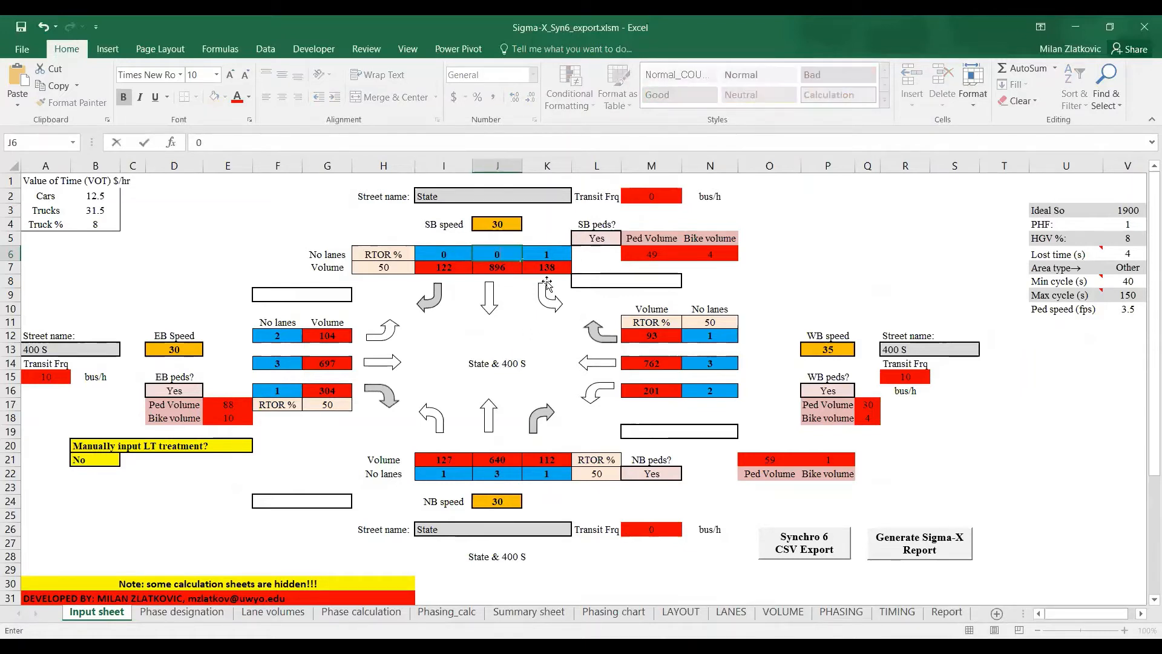
left_click(547, 254)
type("0")
key("Return")
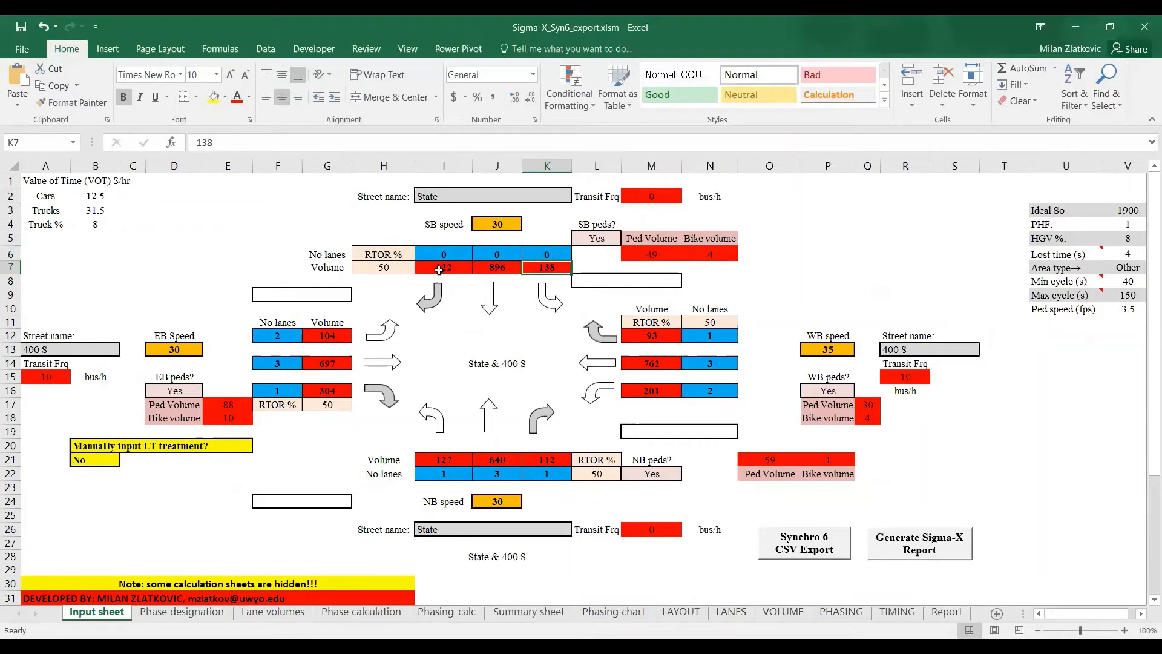
- Set the northbound through, eastbound left-turn and westbound right-turn lane counts to 0
left_click(514, 473)
type("0")
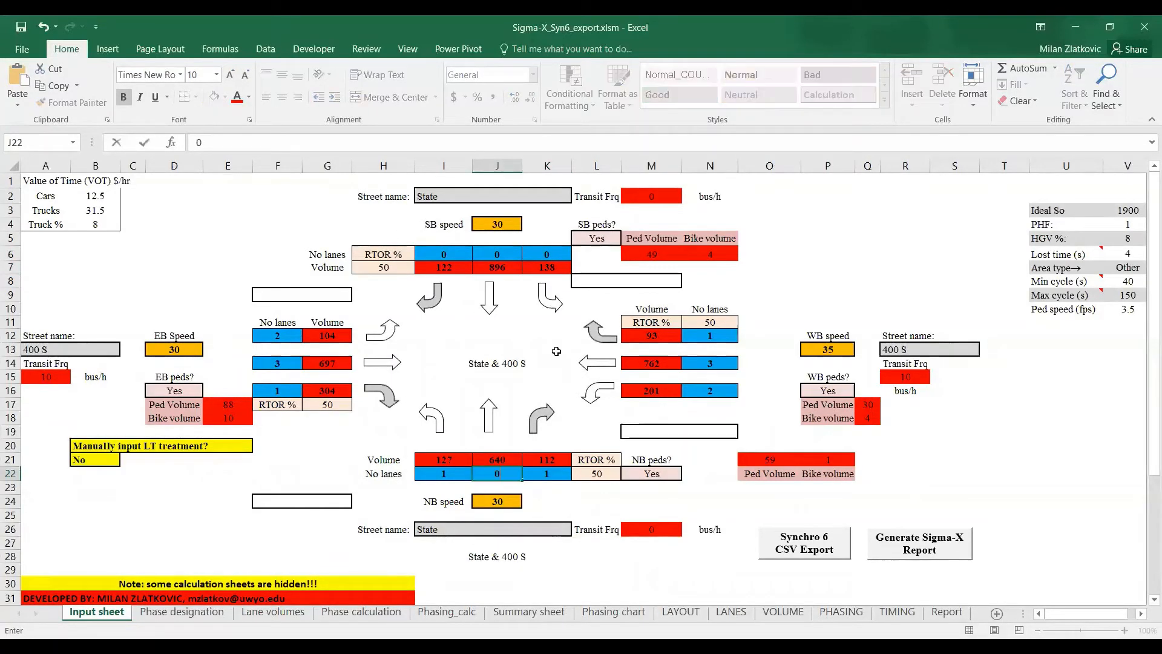
left_click(277, 329)
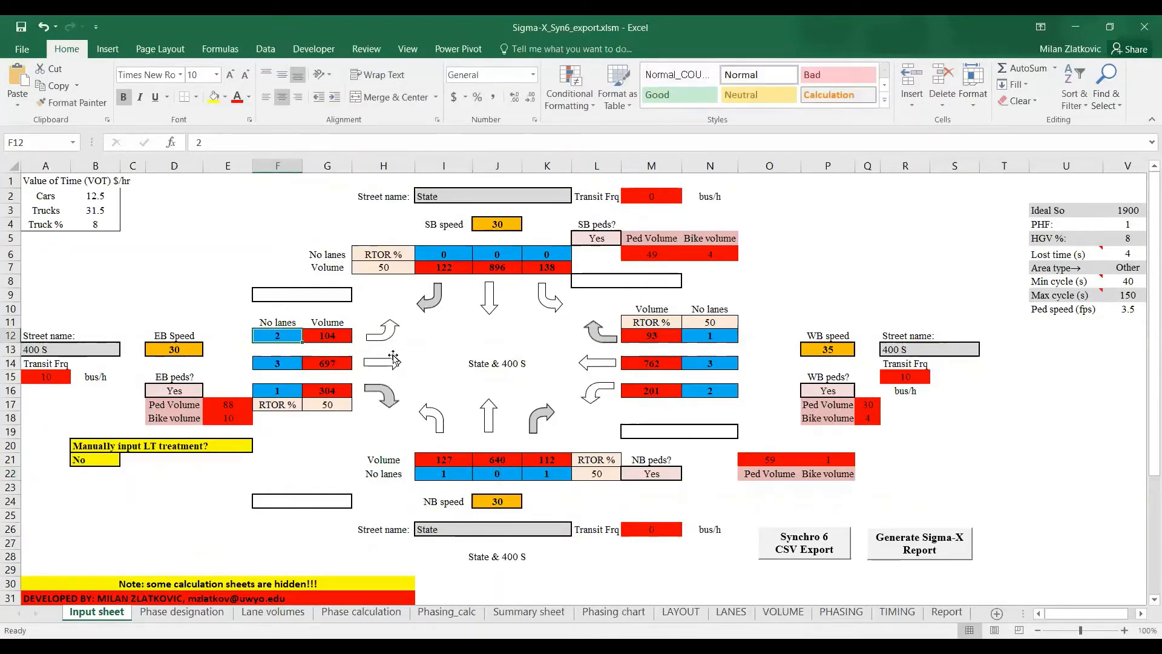
type("0")
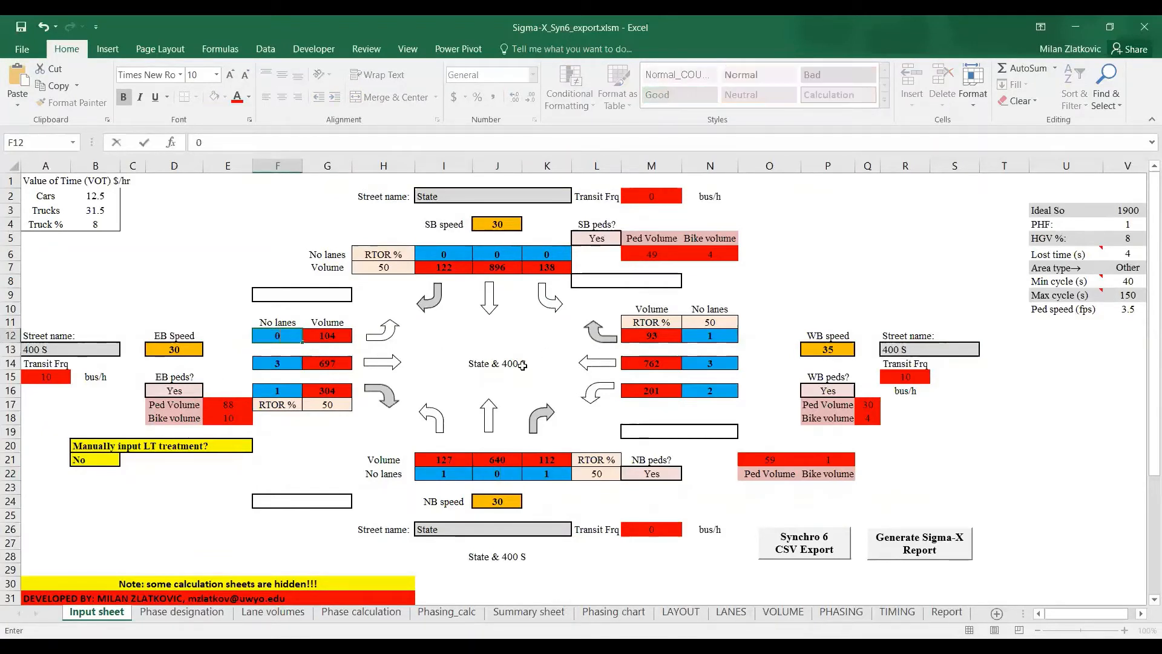
left_click(720, 334)
type("0")
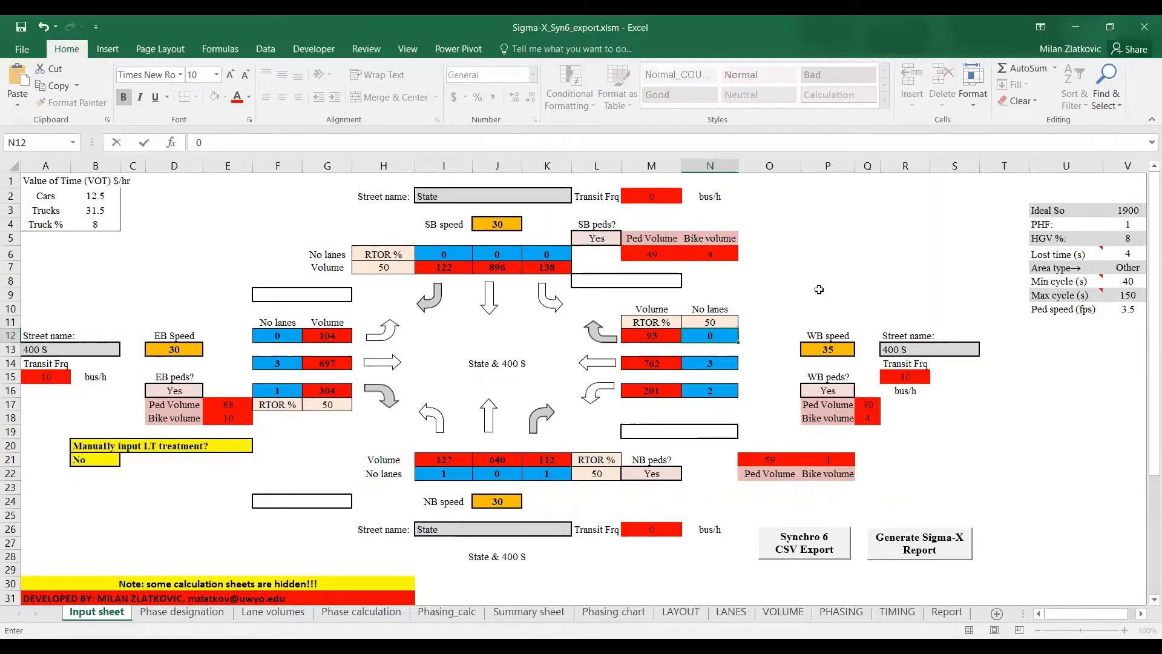
- Check the westbound right-turn and through phase numbers in the phase designation diagram on the Summary sheet
left_click(528, 611)
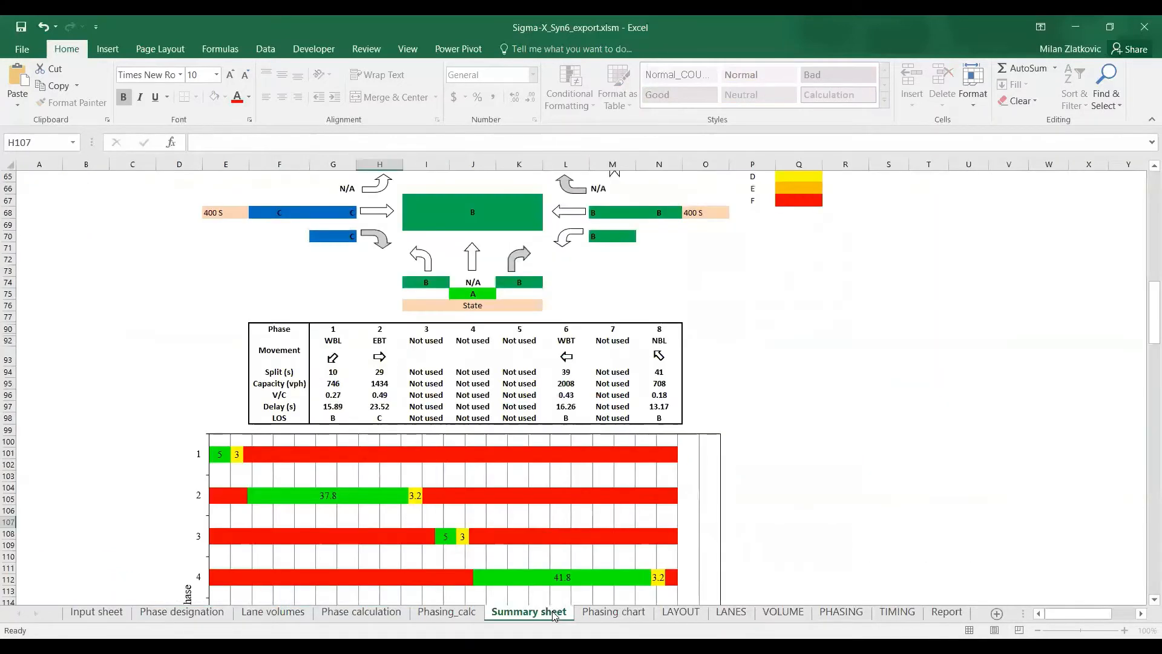
scroll(786, 375, "up", 20)
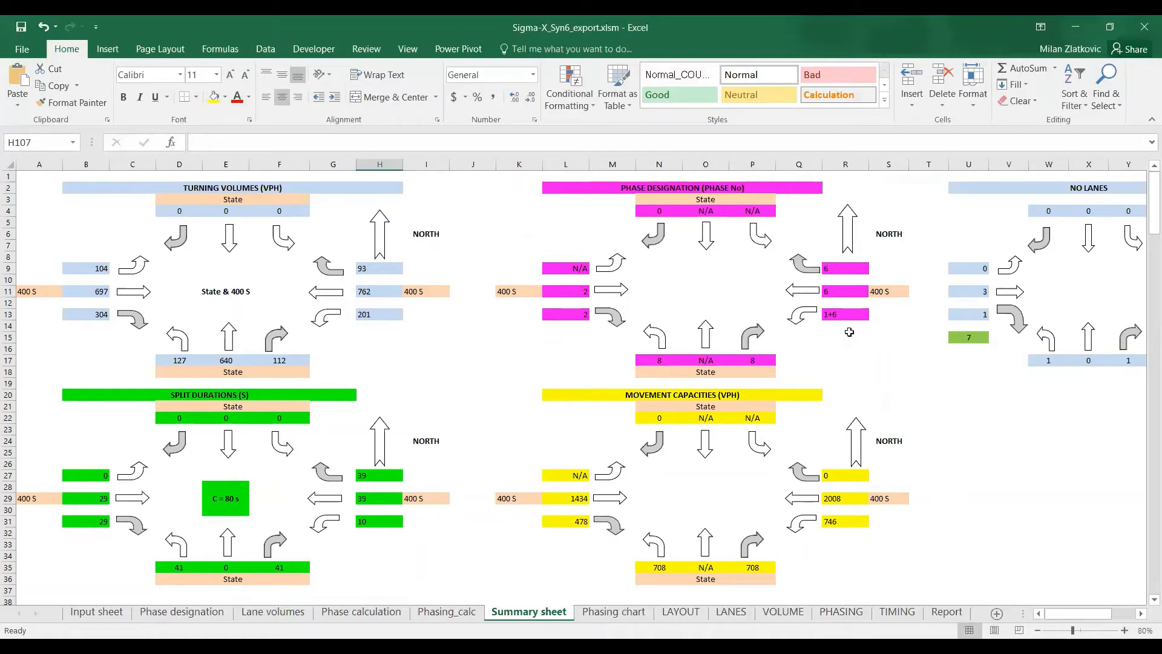
left_click(837, 269)
left_click(831, 292)
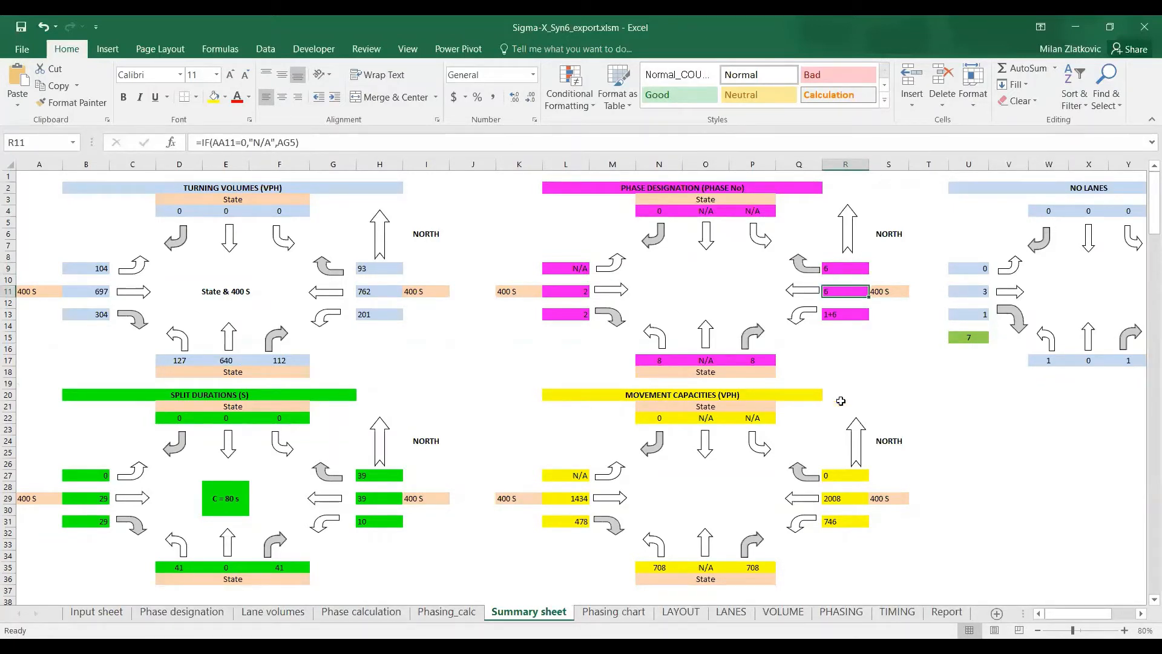
- Examine the splits, capacities, V/C ratios, control delays, LOS diagram, phase table and phasing chart for the three-leg configuration
scroll(931, 383, "down", 4)
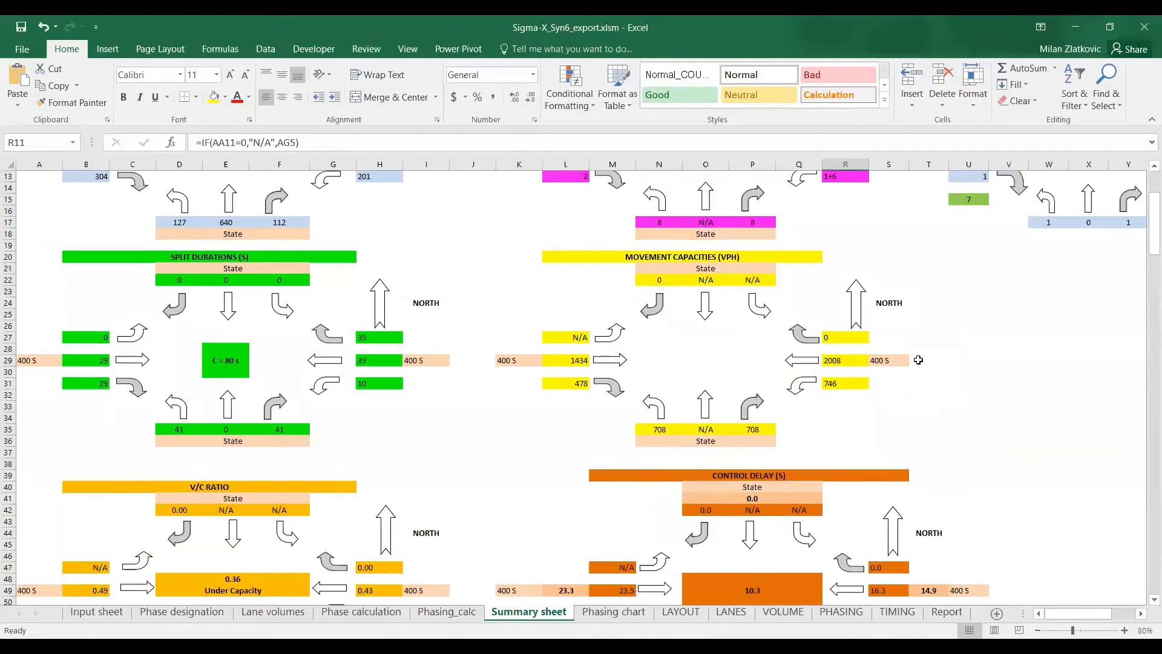
scroll(638, 355, "down", 11)
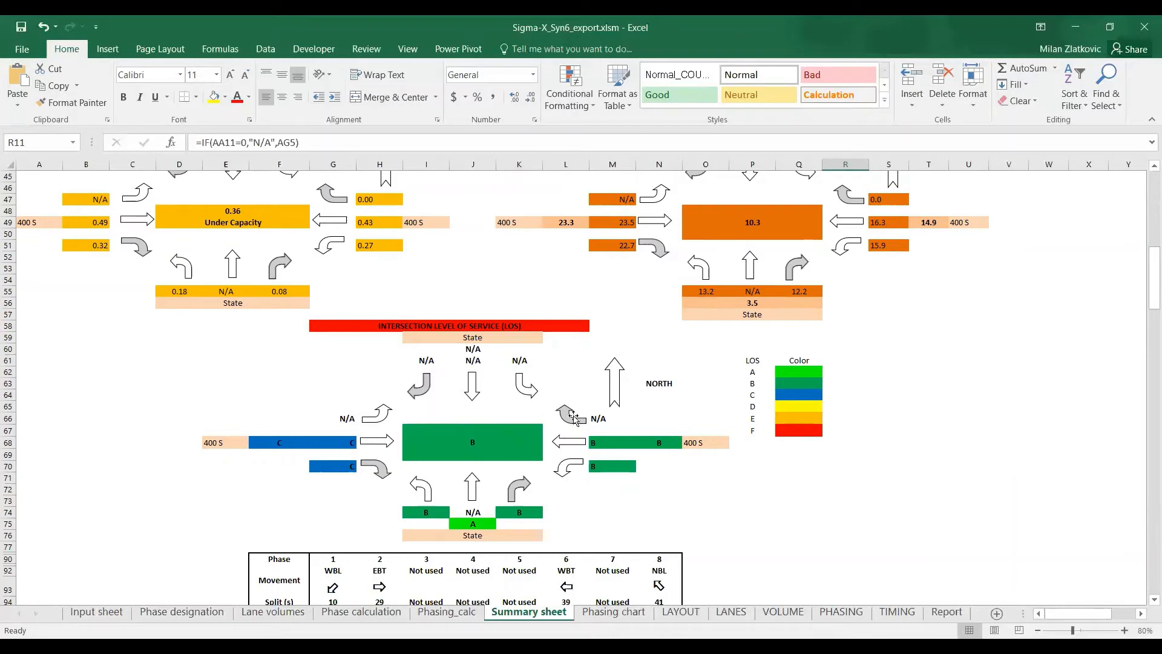
scroll(610, 413, "down", 3)
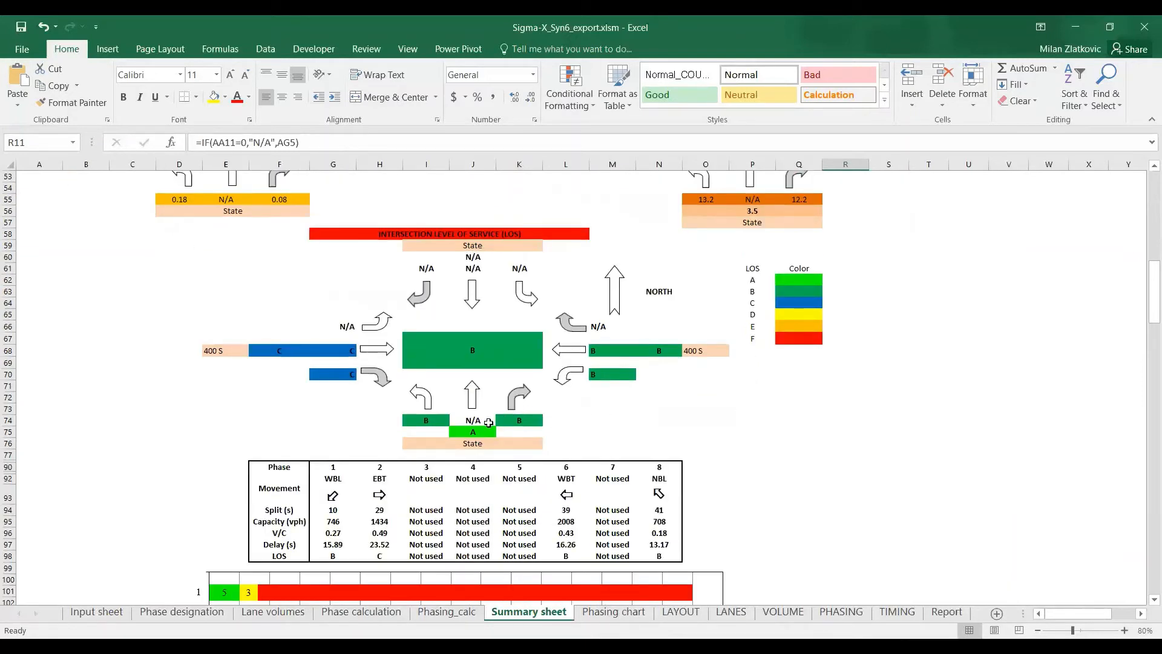
scroll(633, 354, "down", 4)
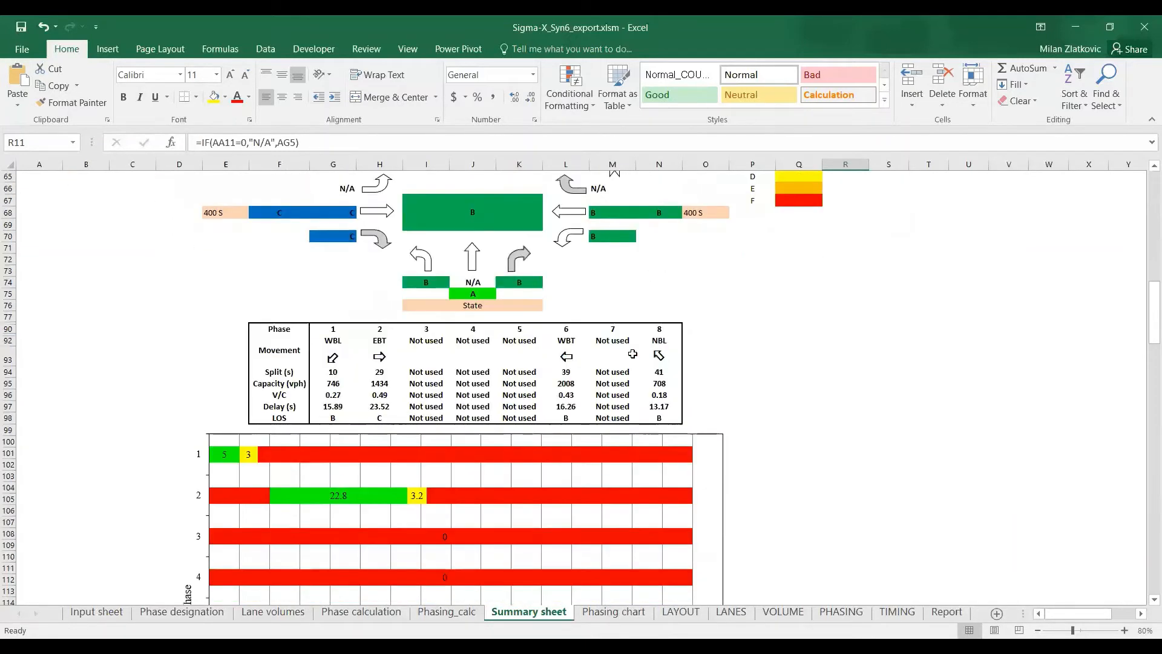
scroll(363, 493, "down", 2)
scroll(384, 492, "up", 7)
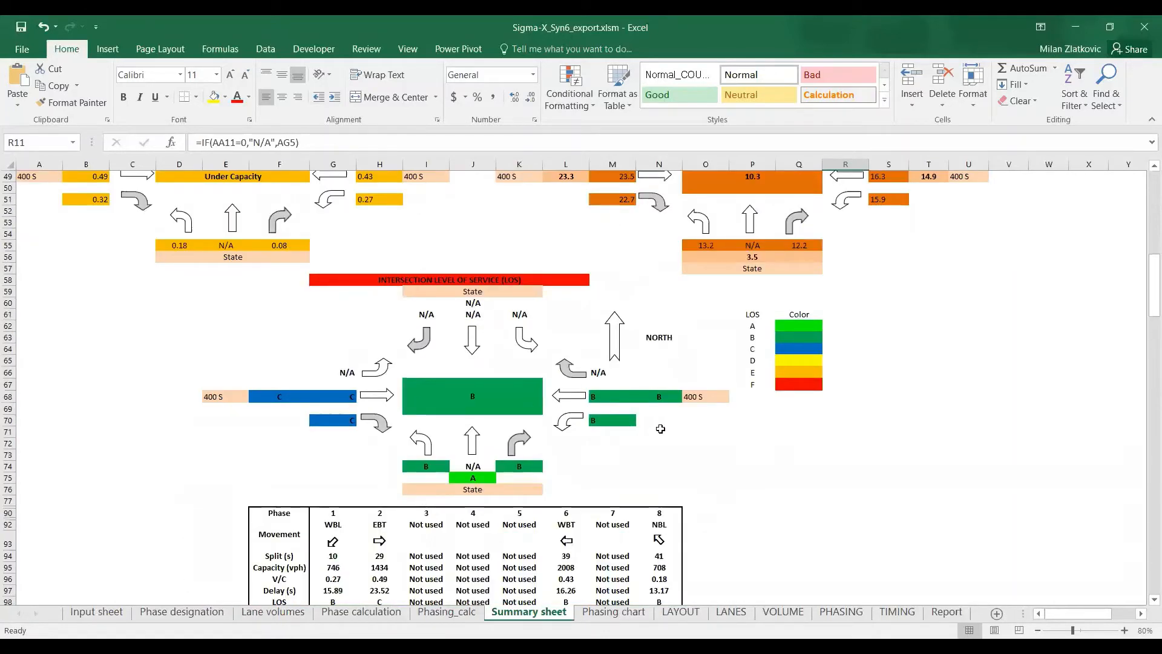
- Check the adopted cycle and intersection results on the Phase calculation sheet against the three-leg lane counts on the Input sheet
scroll(660, 428, "up", 16)
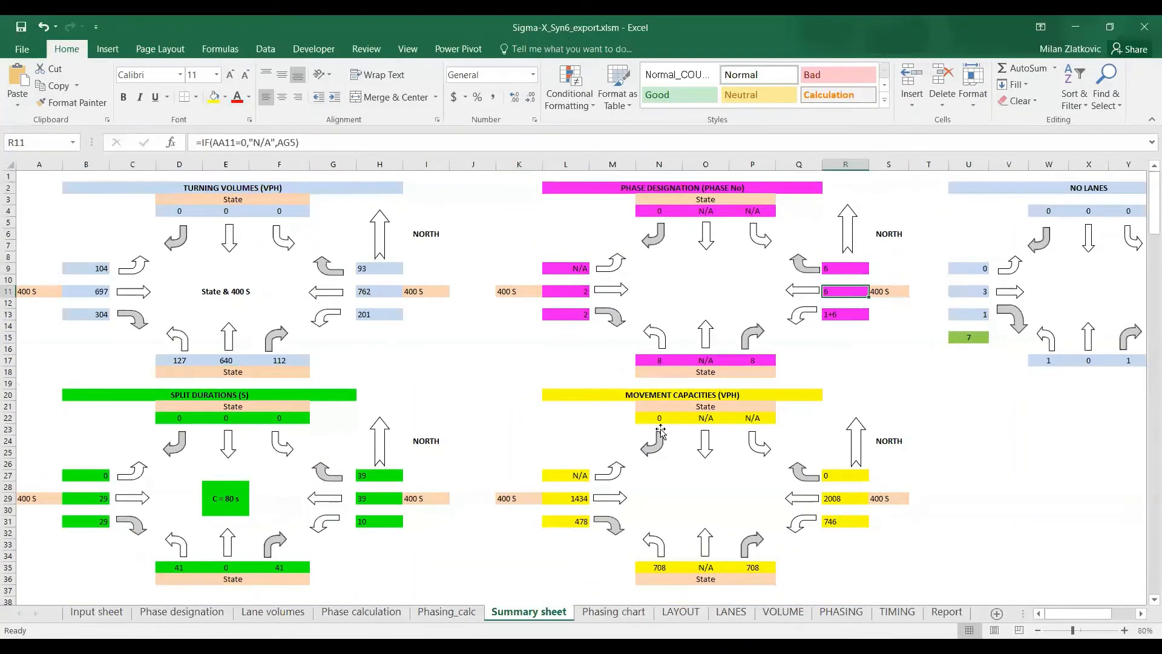
left_click(362, 612)
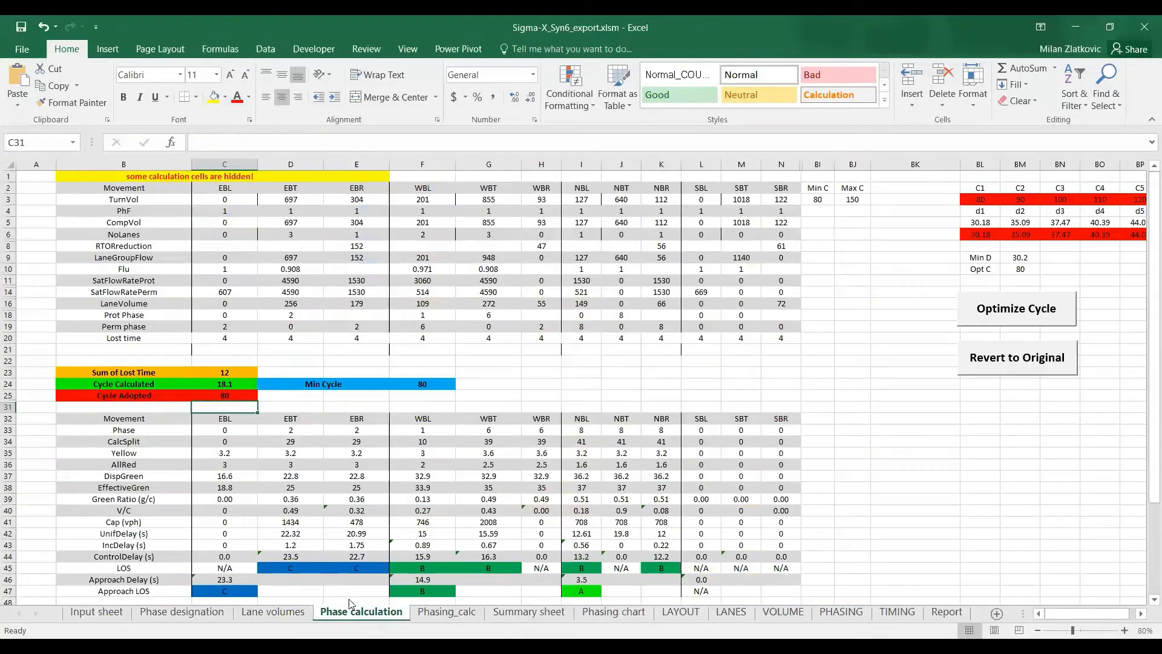
left_click(229, 395)
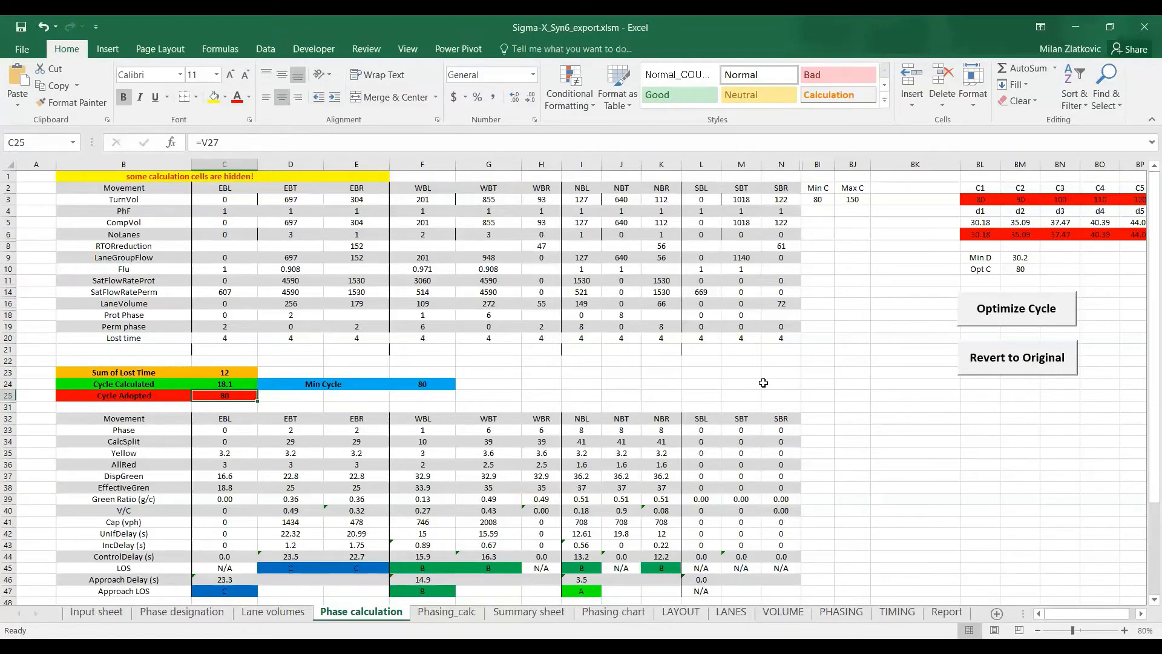
scroll(764, 383, "down", 12)
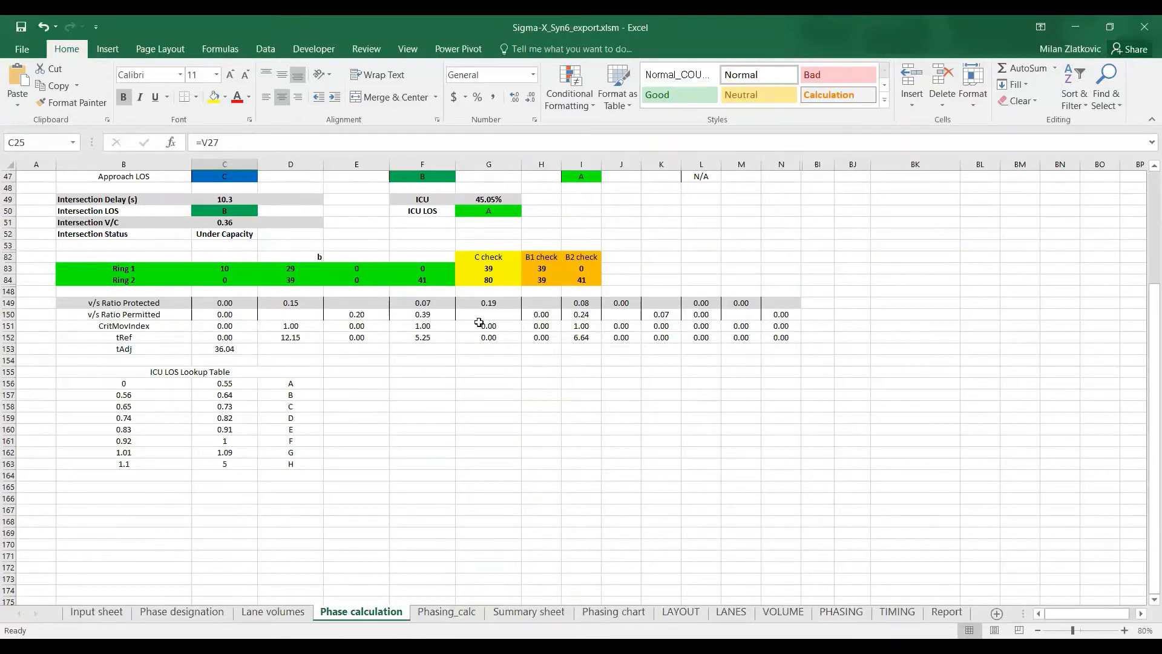
scroll(566, 412, "up", 12)
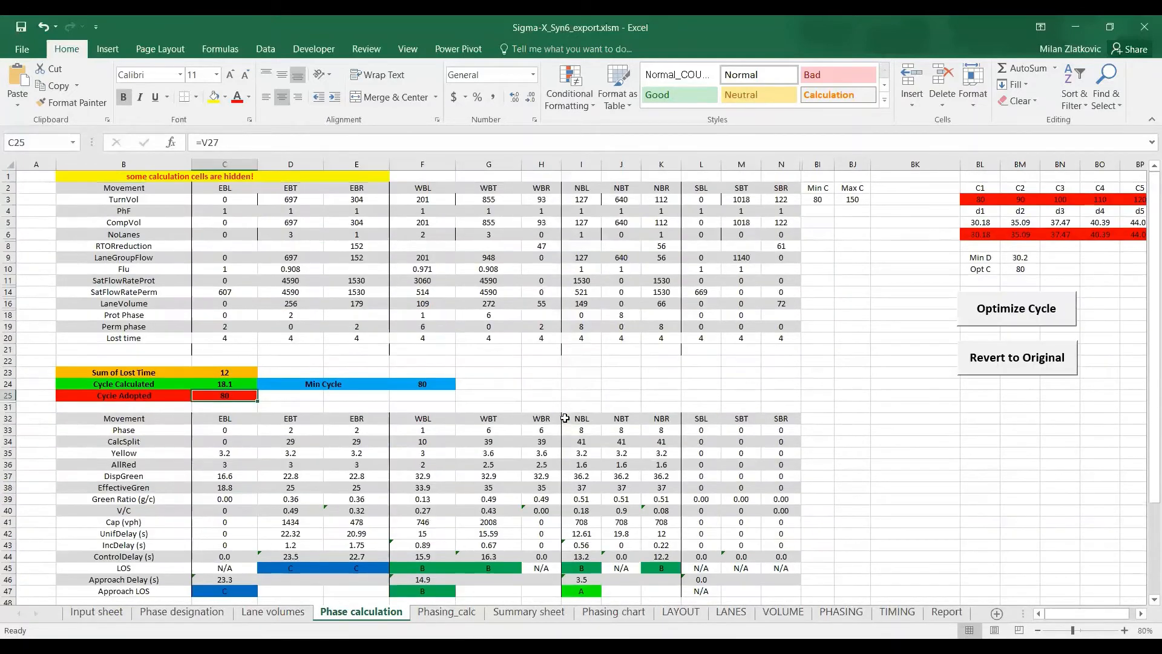
left_click(96, 611)
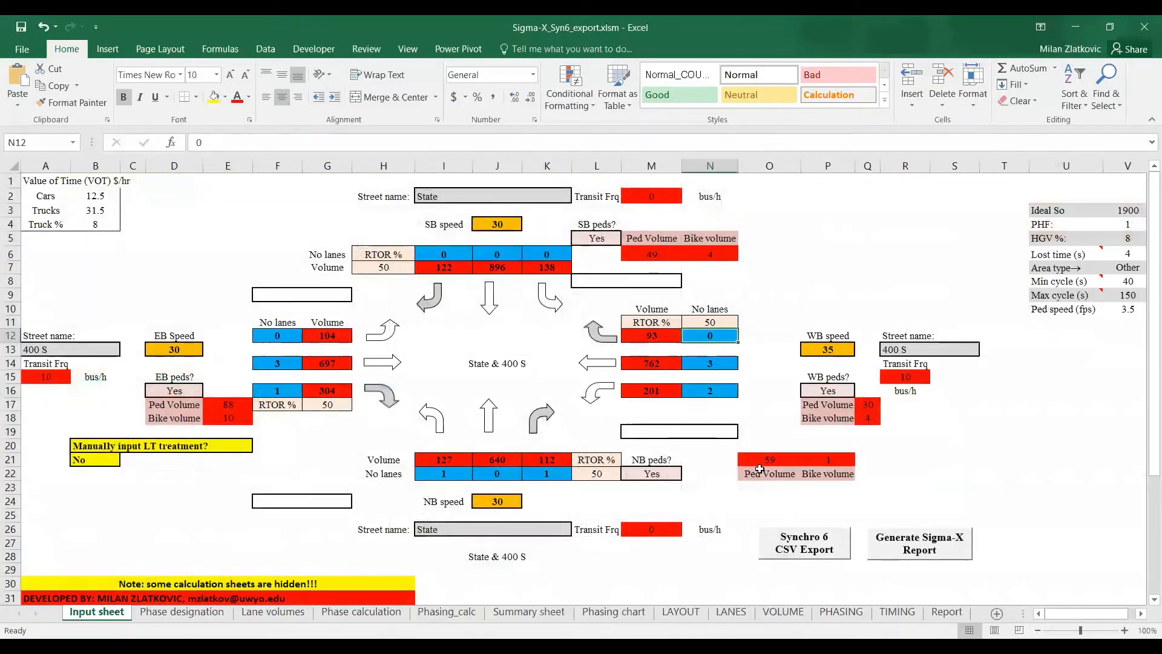
left_click(361, 612)
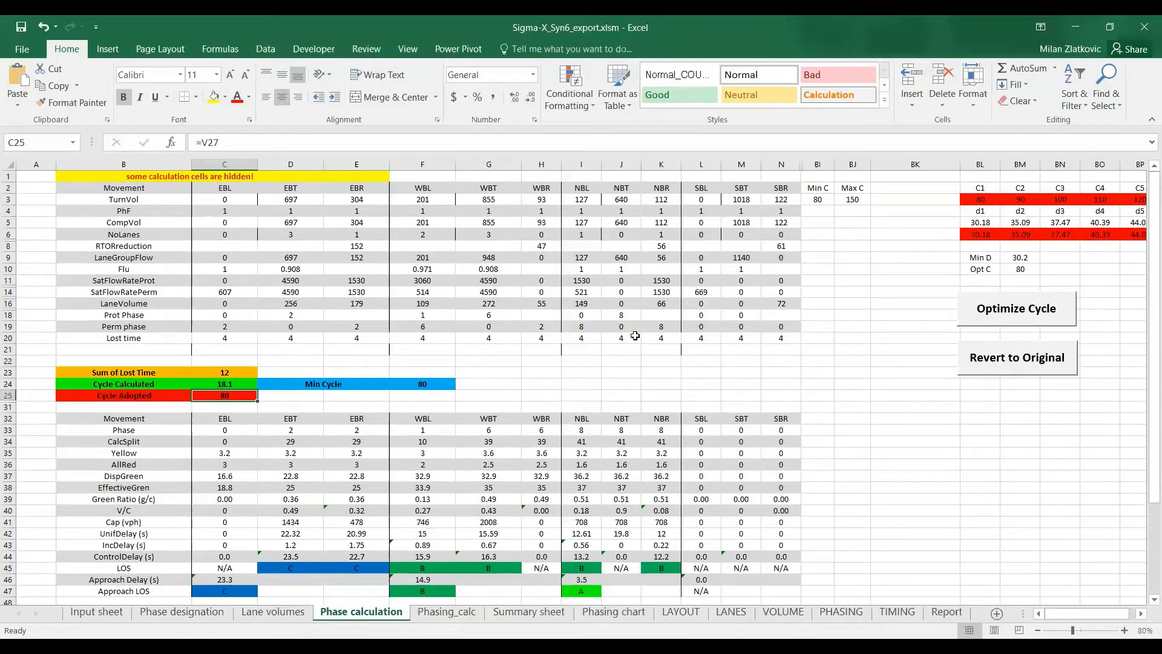
- Optimize the cycle for the three-leg configuration and check the intersection delay
left_click(988, 308)
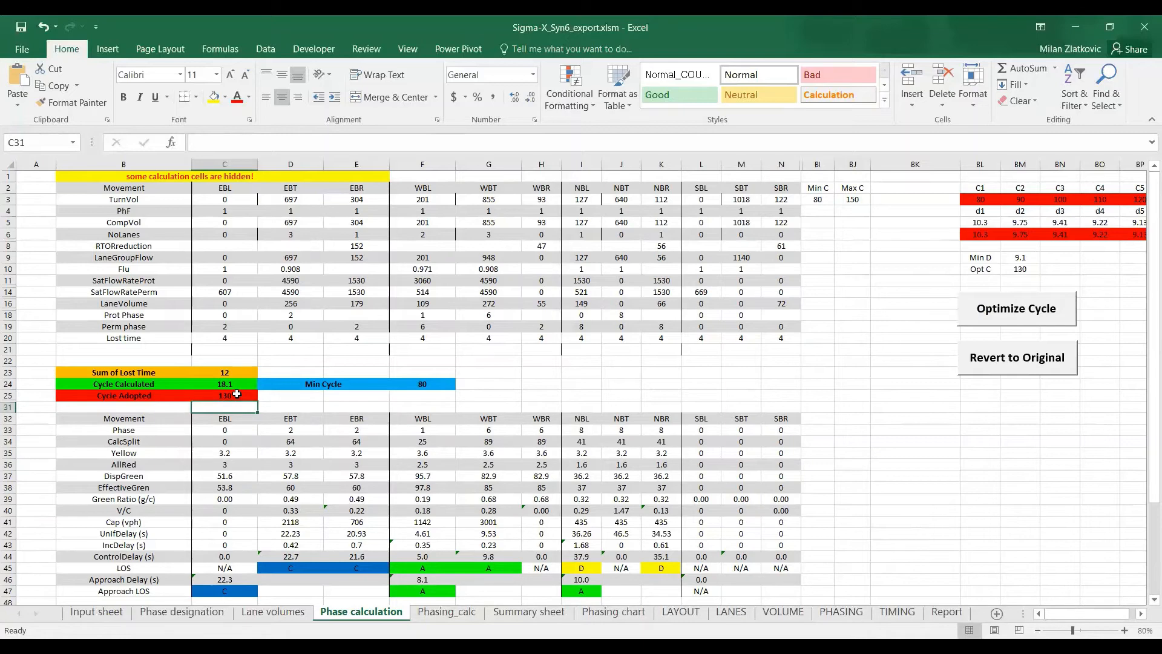
scroll(467, 370, "down", 4)
left_click(227, 496)
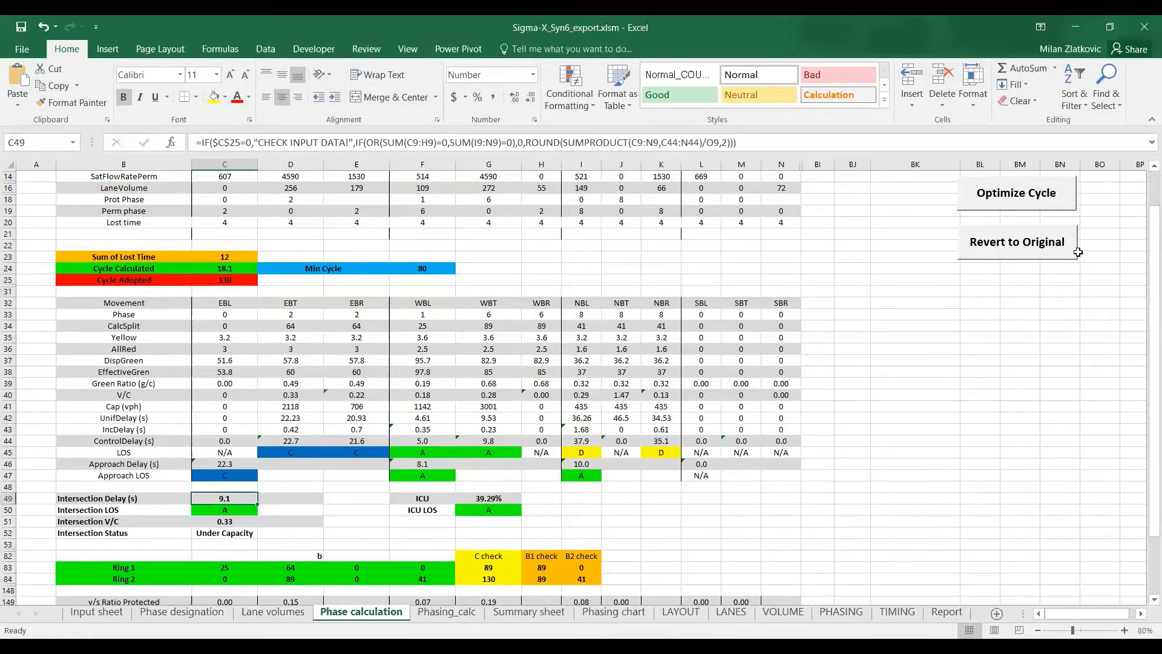
- Revert the cycle to the original and recheck the intersection delay
left_click(1004, 251)
left_click(237, 500)
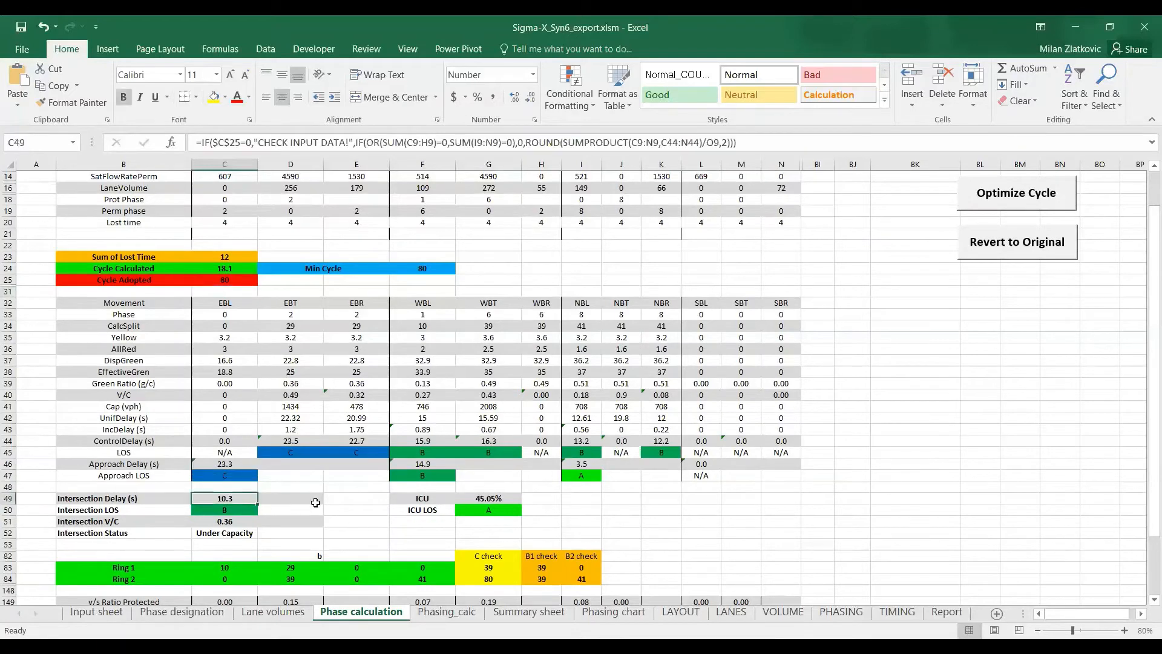
scroll(828, 287, "up", 4)
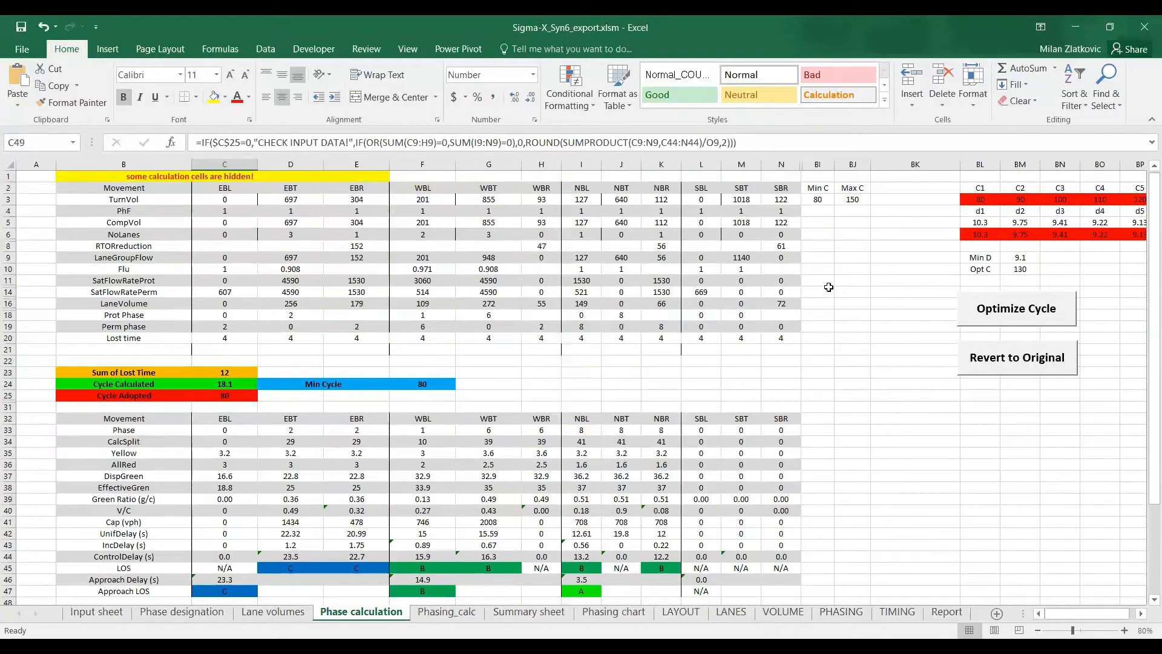
left_click(46, 175)
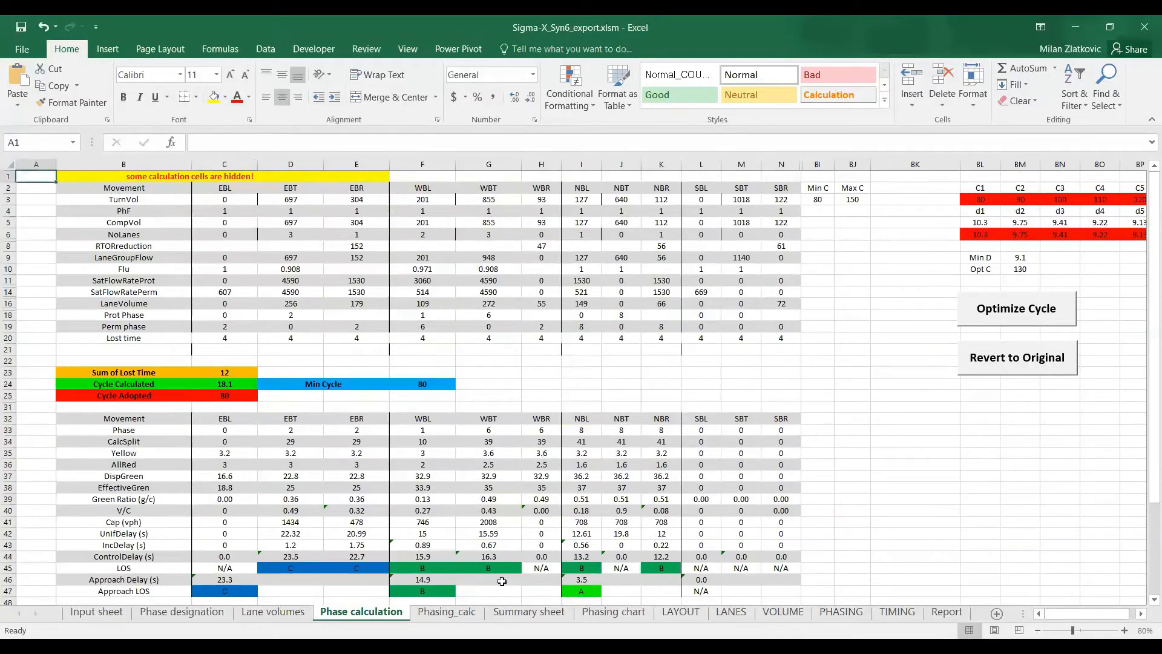
- Set the southbound right-turn, through and left-turn lane counts to 1, 3 and 1 on the Input sheet
left_click(112, 612)
left_click(442, 256)
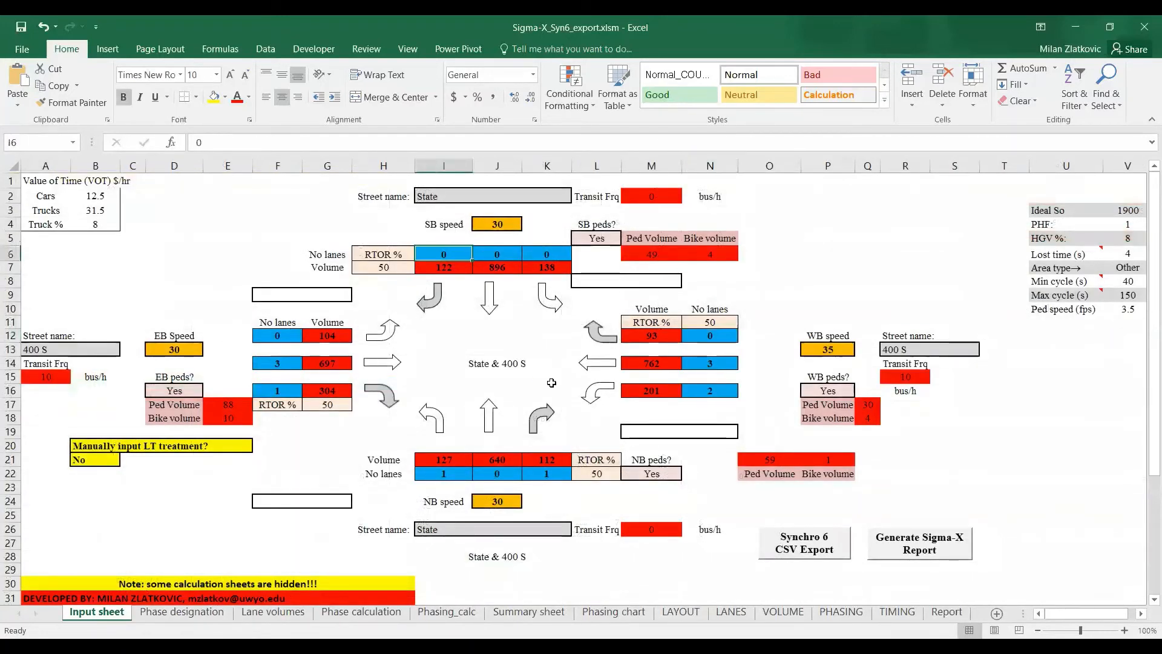
type("1")
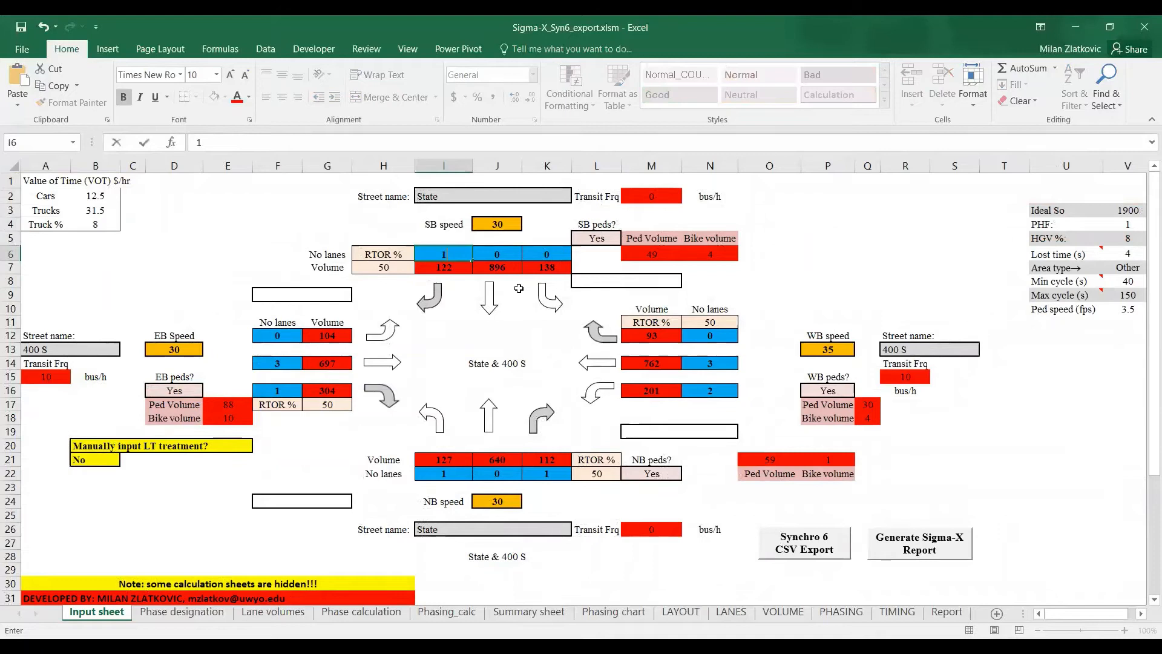
left_click(512, 258)
type("3")
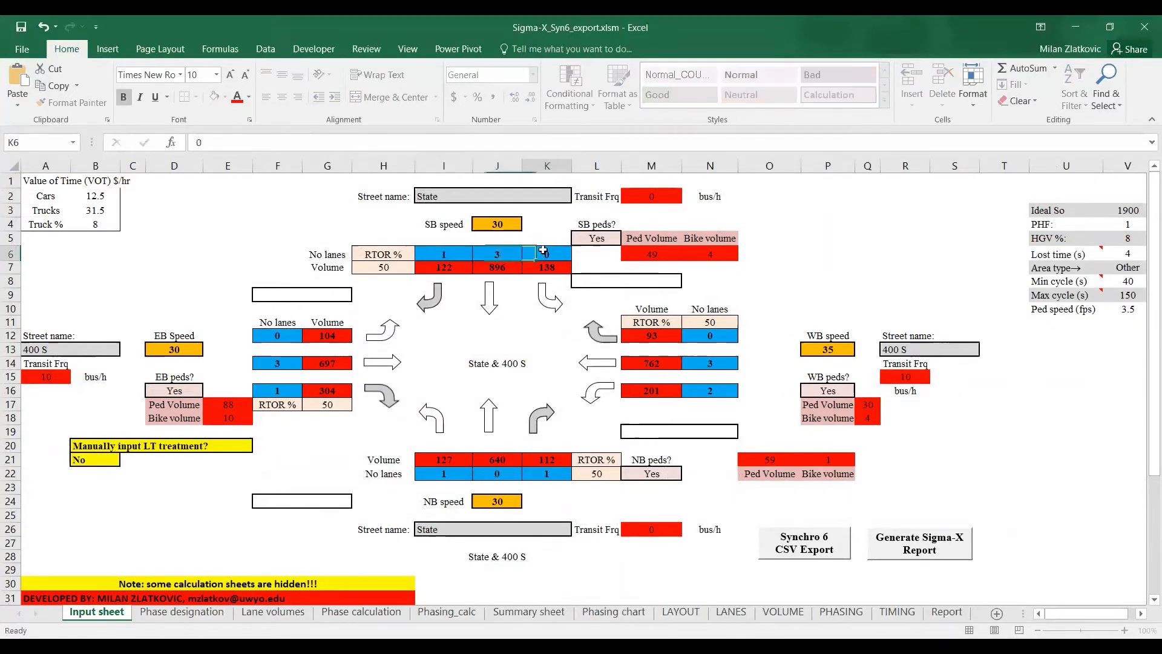
left_click(543, 252)
type("1")
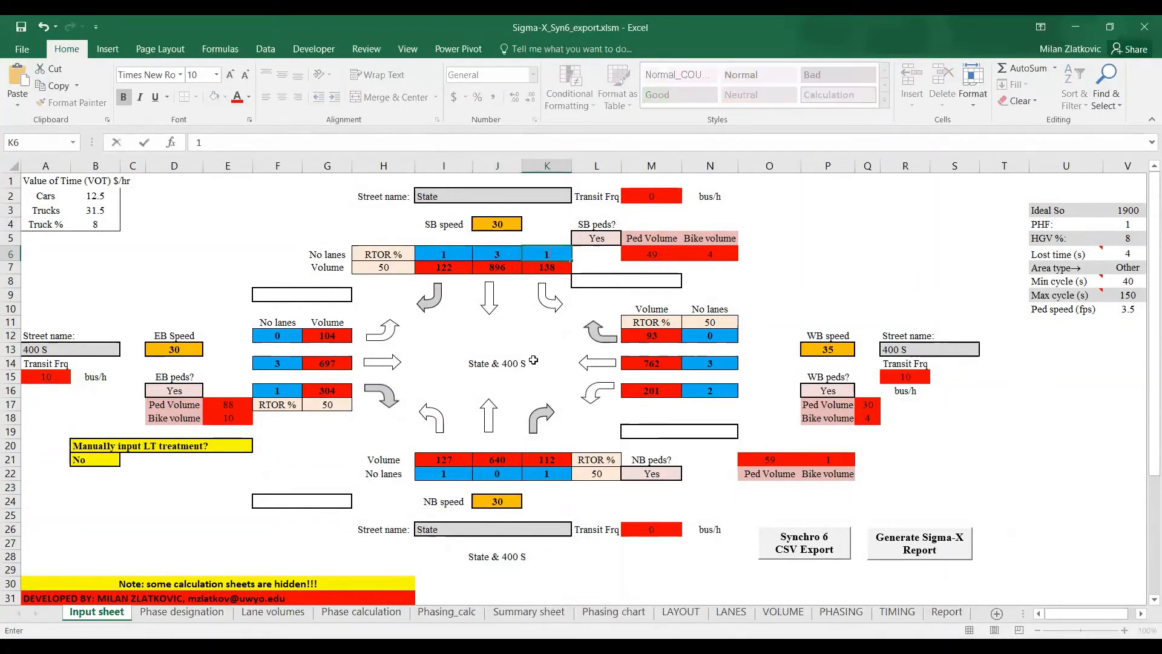
- Set the eastbound left-turn lane count to 2 and the northbound through lane count to 3
left_click(276, 336)
type("1")
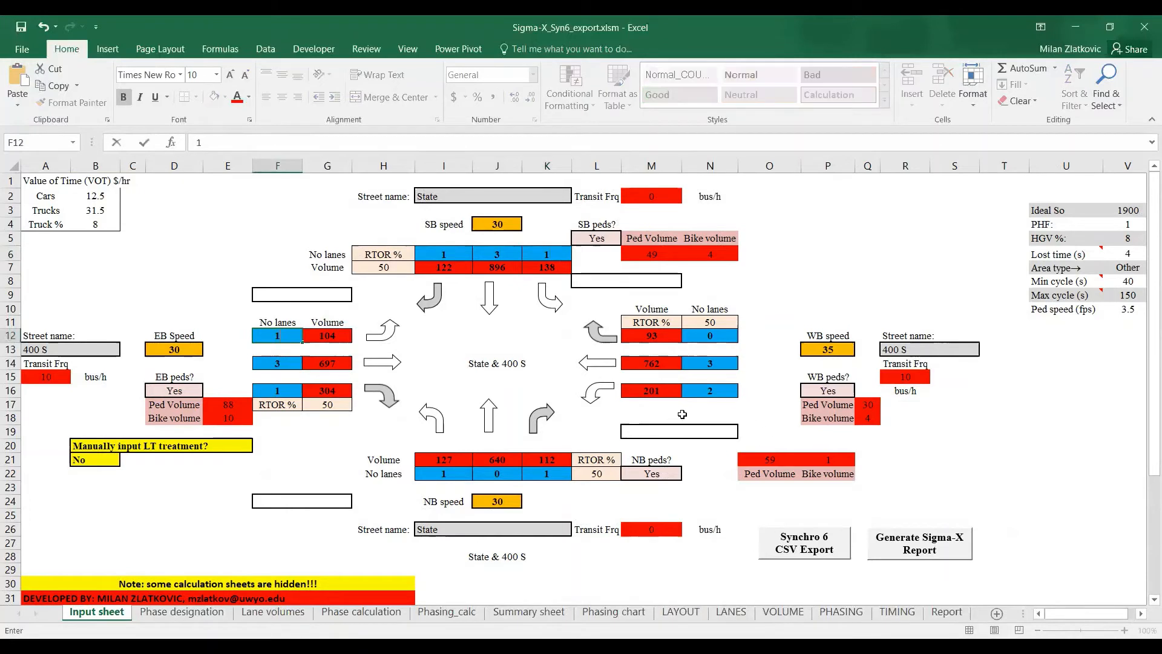
key("BackSpace")
type("2")
key("Return")
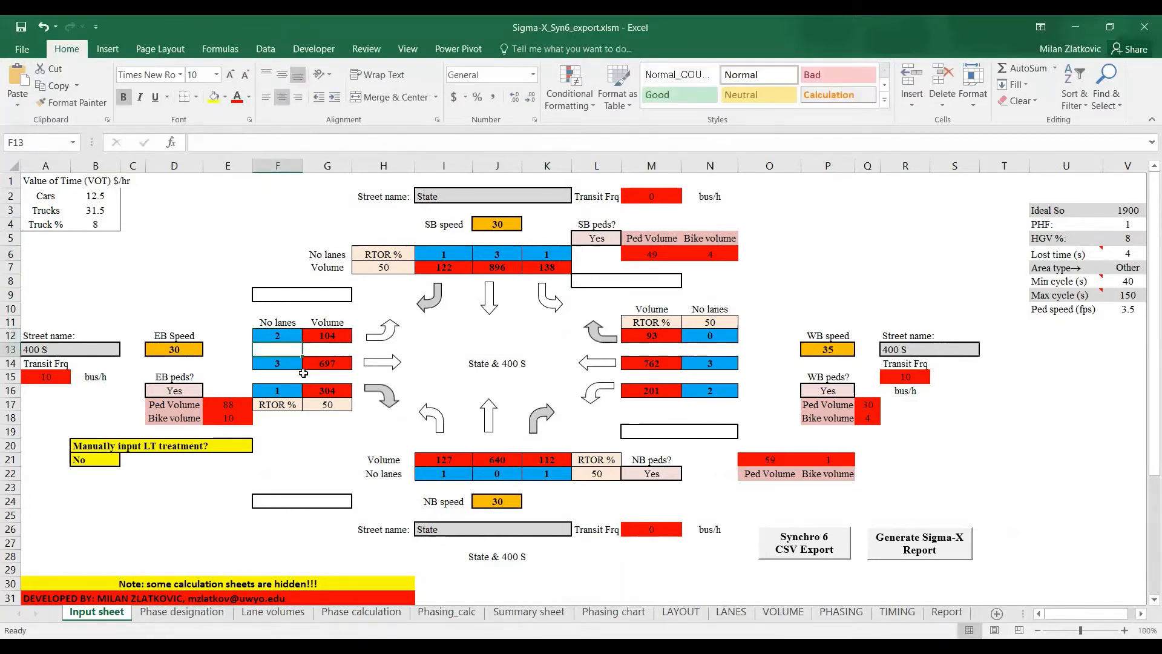
left_click(514, 475)
type("3")
key("Return")
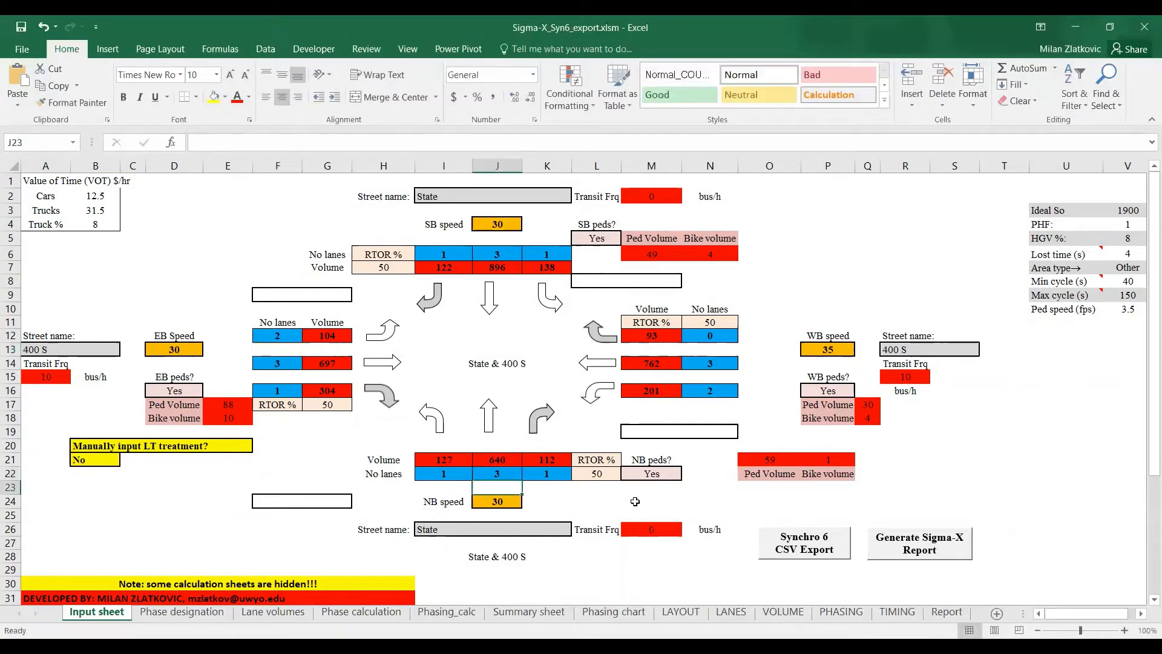
- Check the adopted cycle, intersection delay and intersection LOS on the Phase calculation sheet for the restored four-leg configuration
left_click(461, 616)
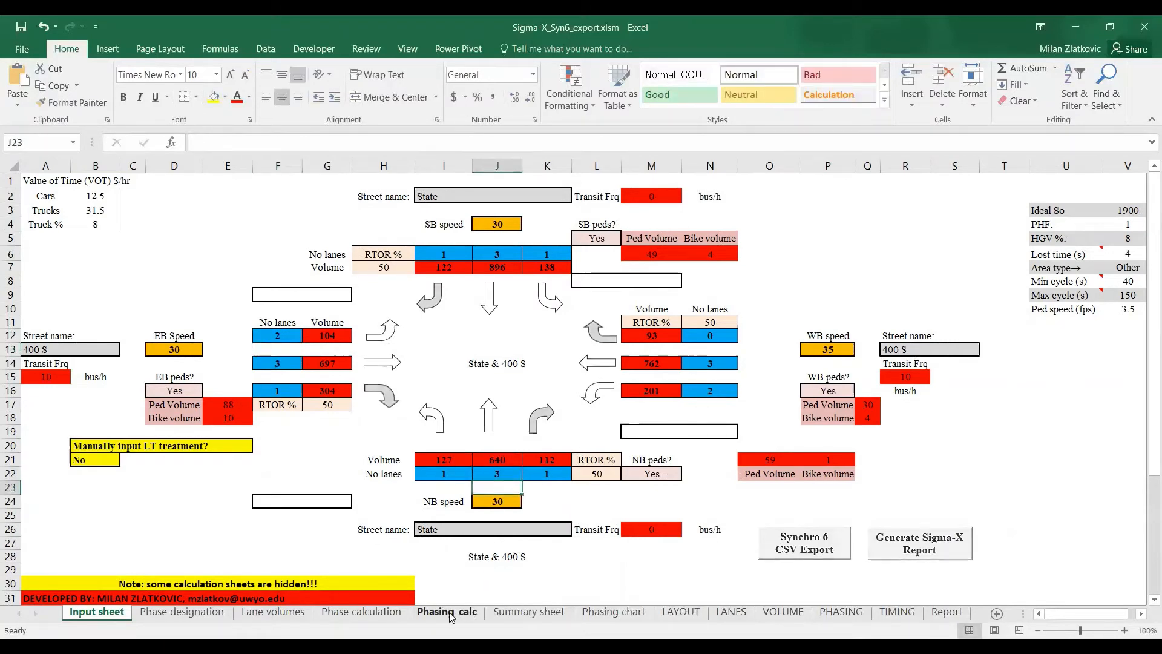
left_click(372, 614)
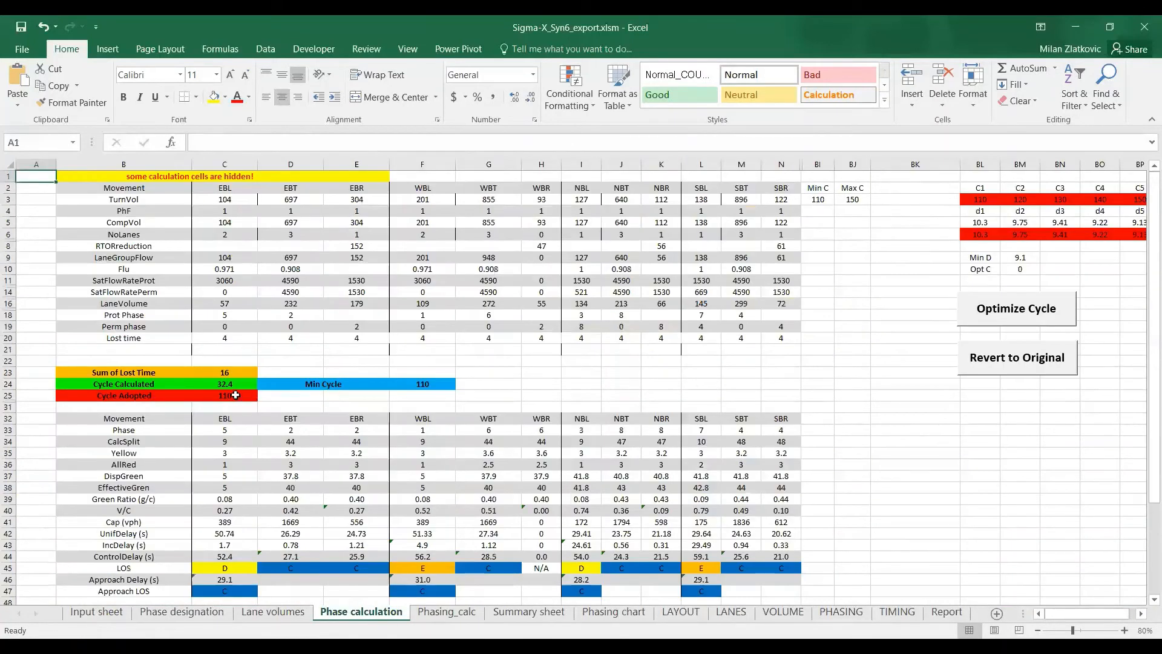
left_click(233, 395)
scroll(471, 373, "down", 4)
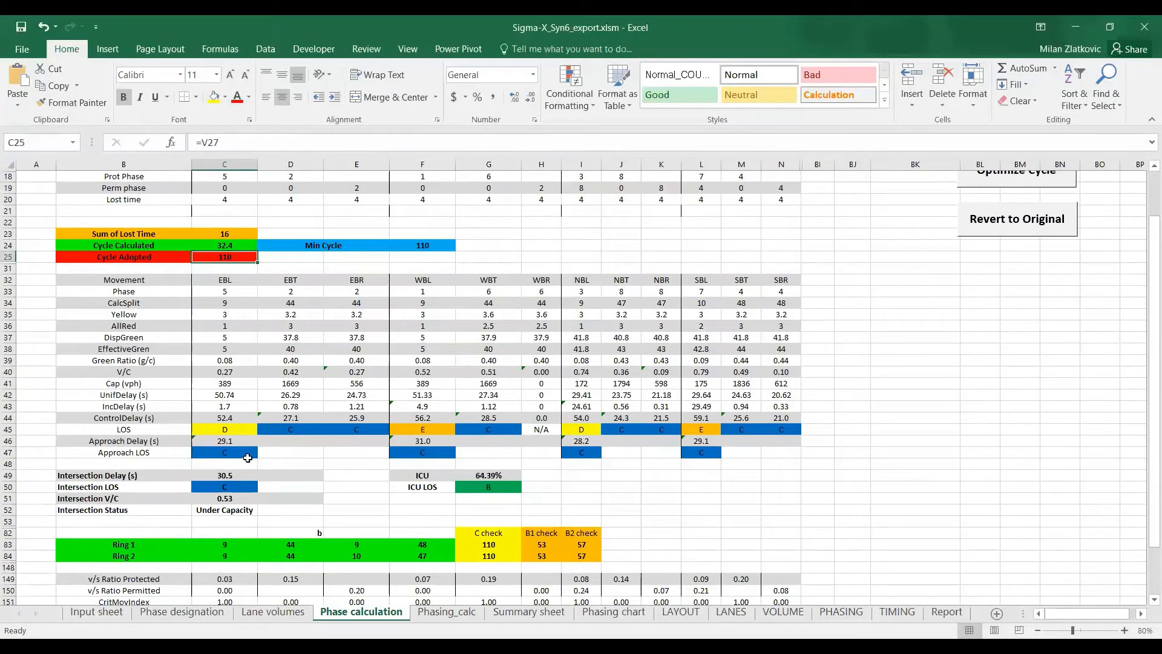
left_click(232, 477)
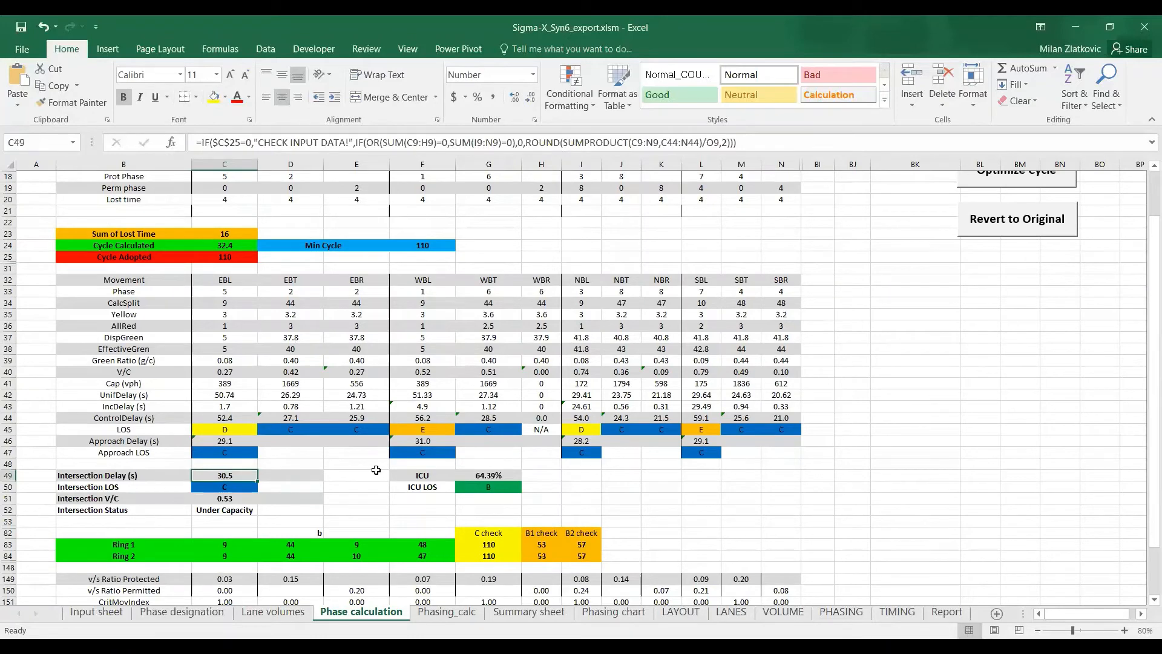
left_click(232, 487)
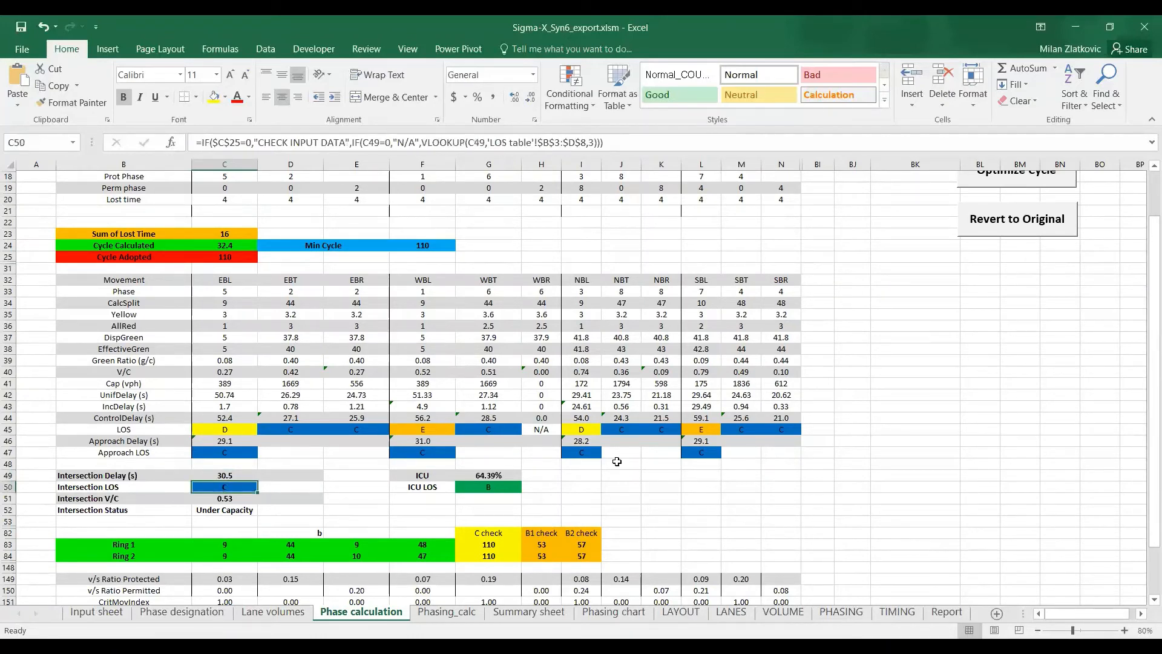
scroll(617, 462, "up", 4)
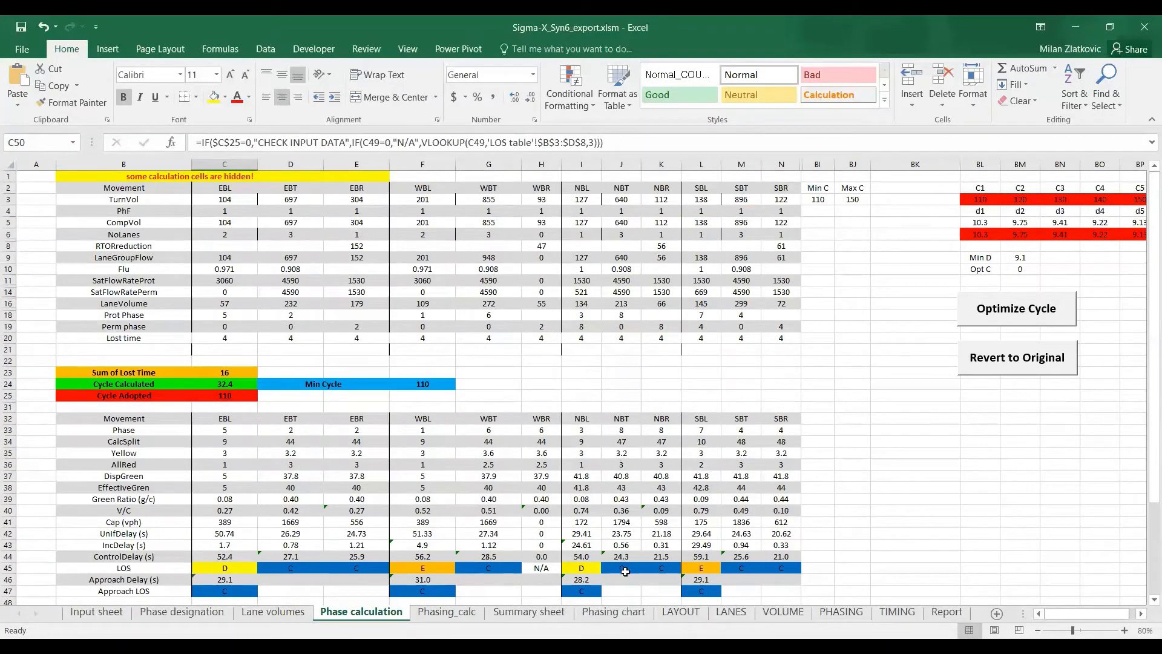
- Generate the Sigma-X report from the Input sheet and review its movement results and intersection summary
left_click(95, 612)
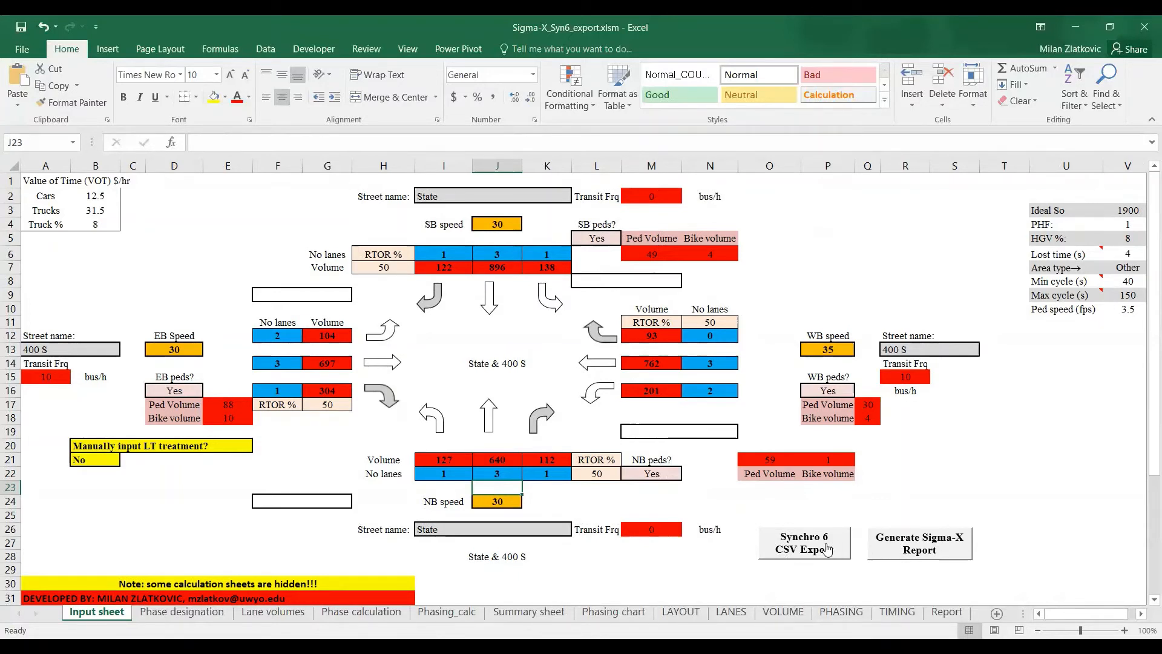
left_click(943, 548)
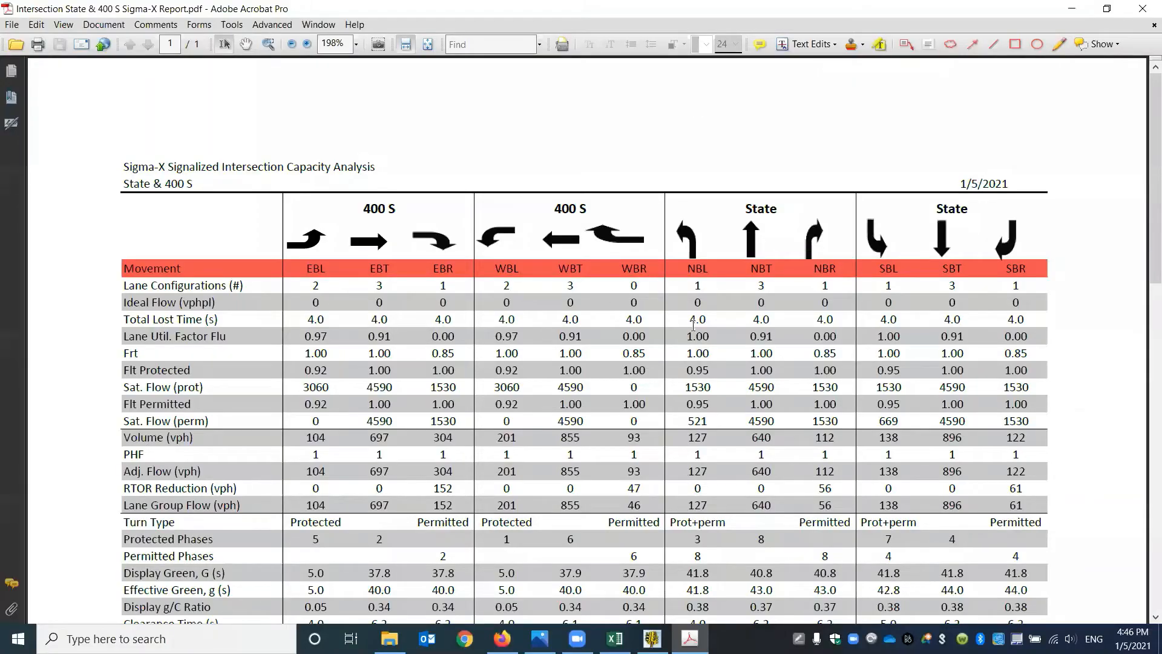
scroll(694, 307, "down", 3)
scroll(697, 304, "down", 5)
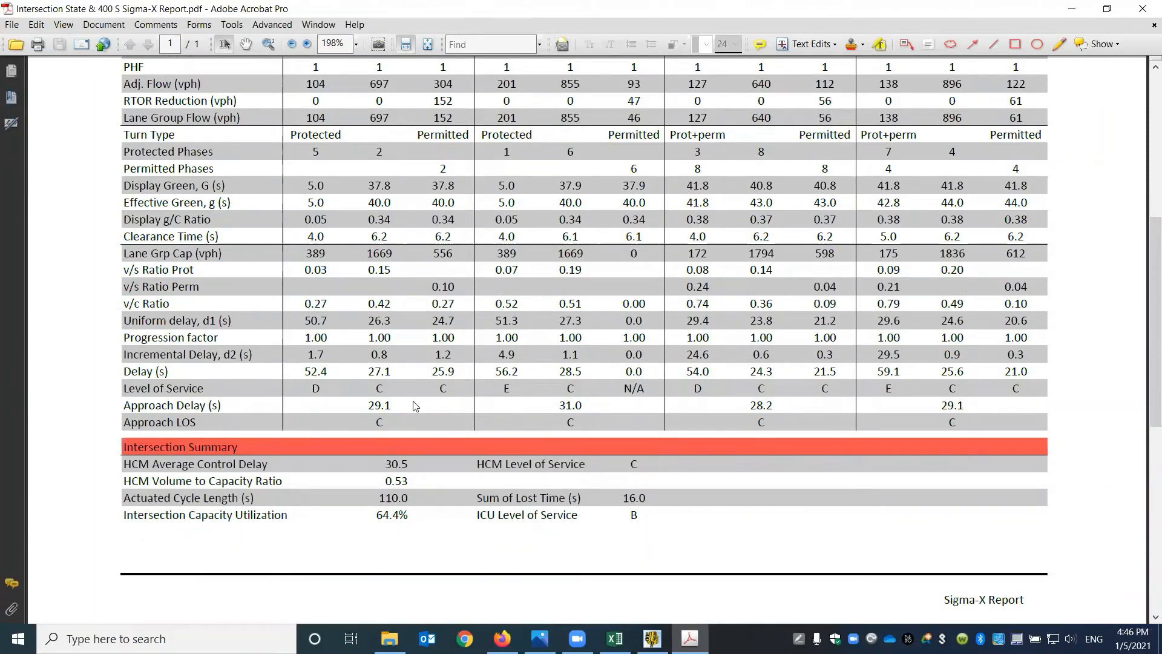
scroll(415, 406, "up", 5)
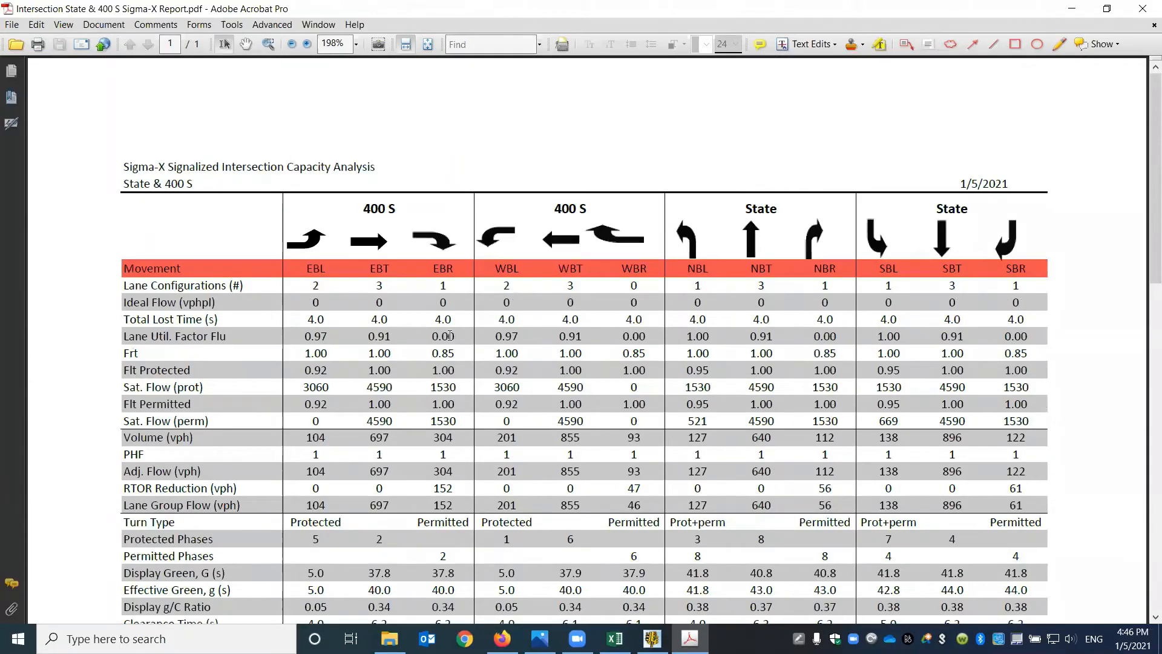
scroll(450, 335, "down", 10)
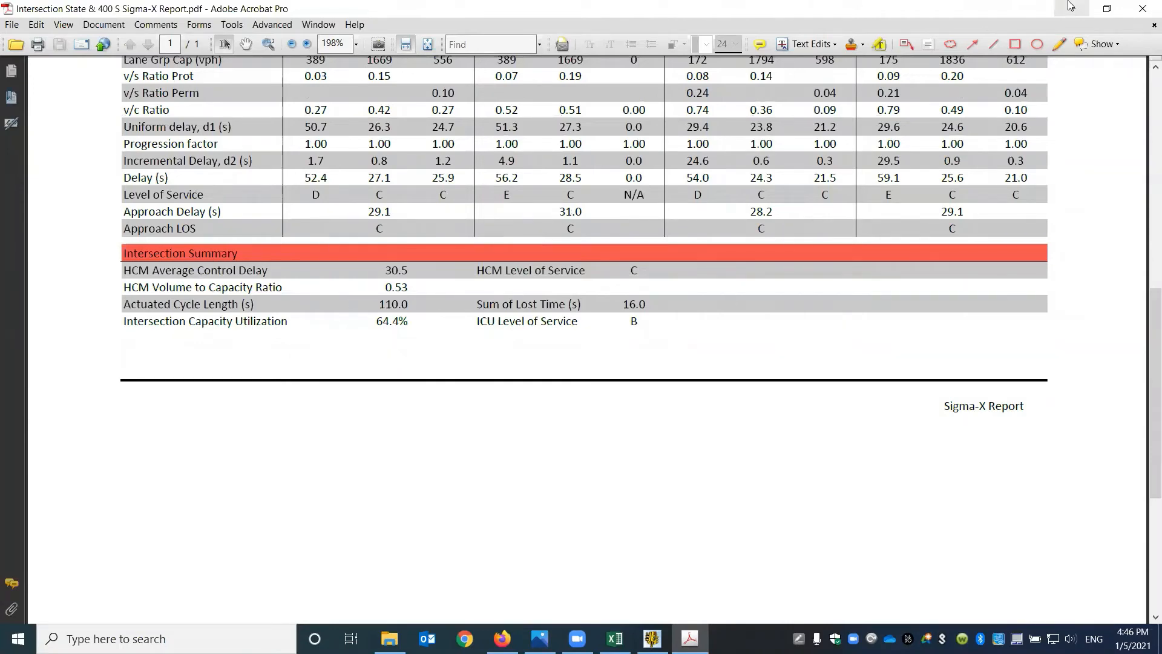
left_click(1142, 8)
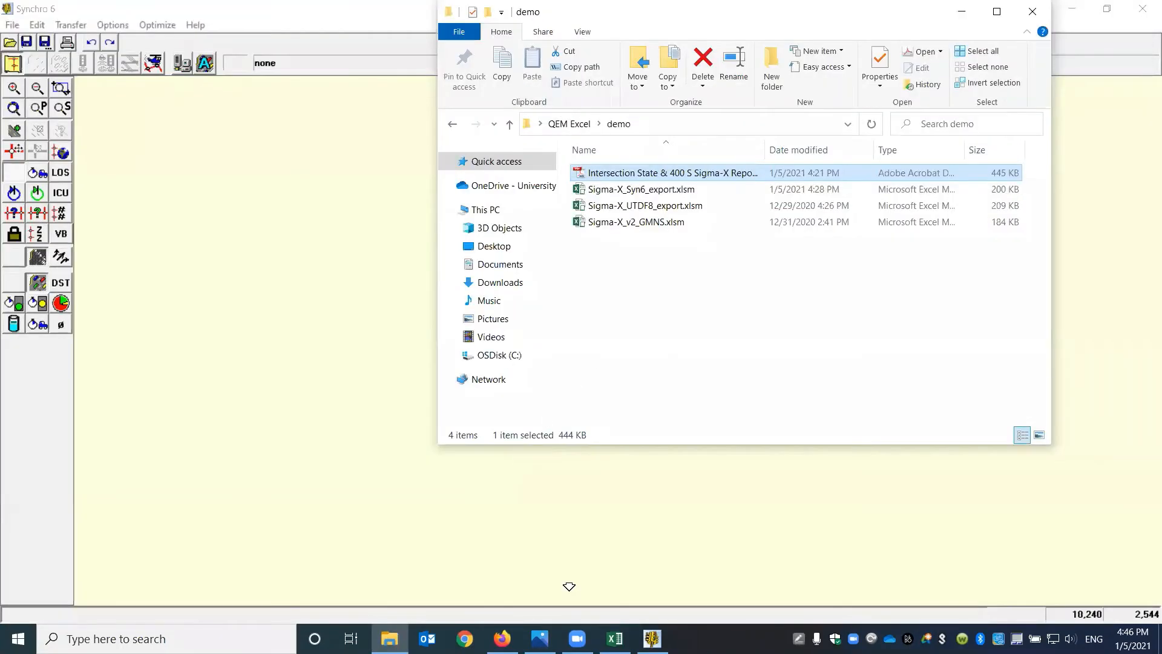
- Export the intersection from the workbook as Synchro 6 CSV files and sort the demo folder by date modified to check them
left_click(614, 638)
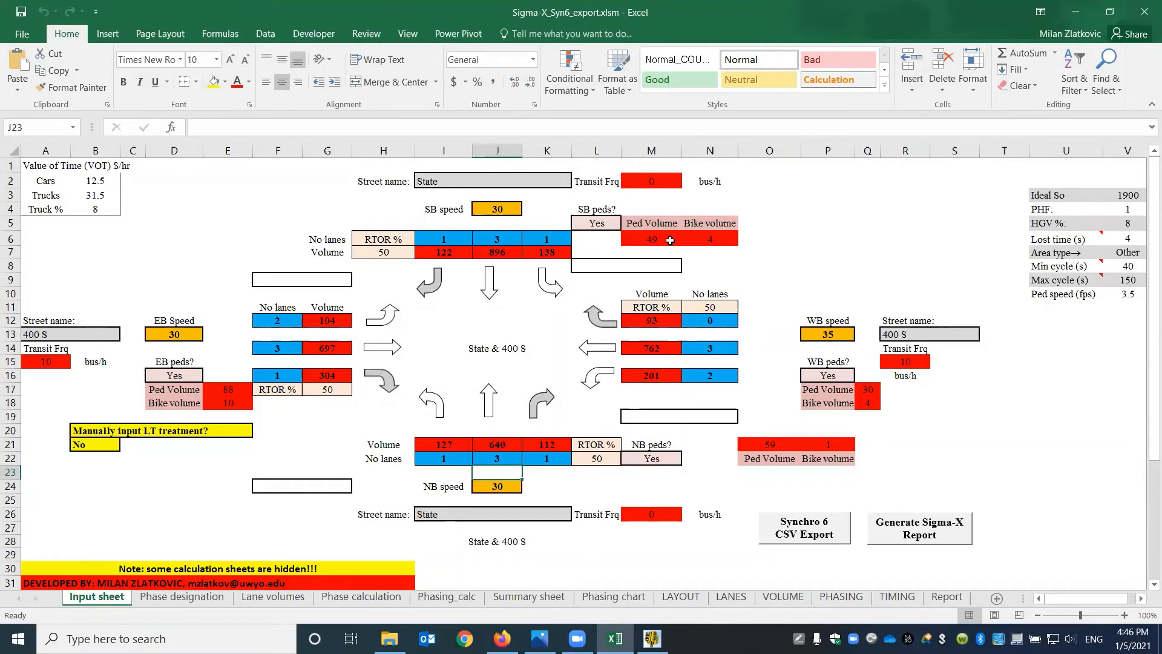
left_click(832, 536)
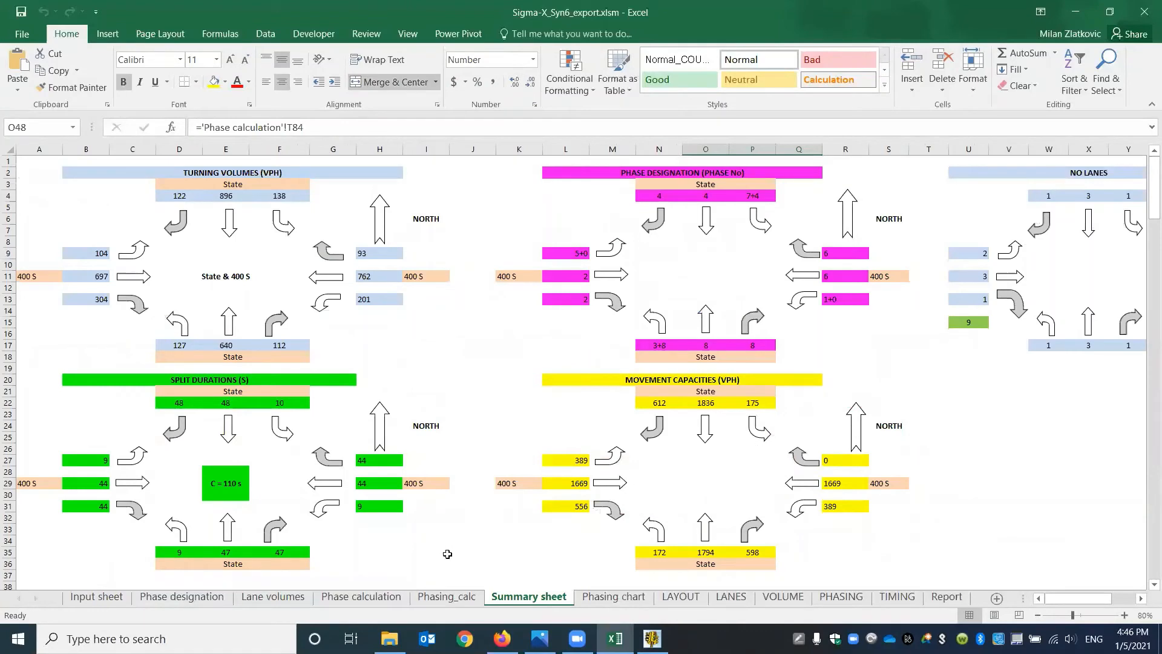
left_click(389, 638)
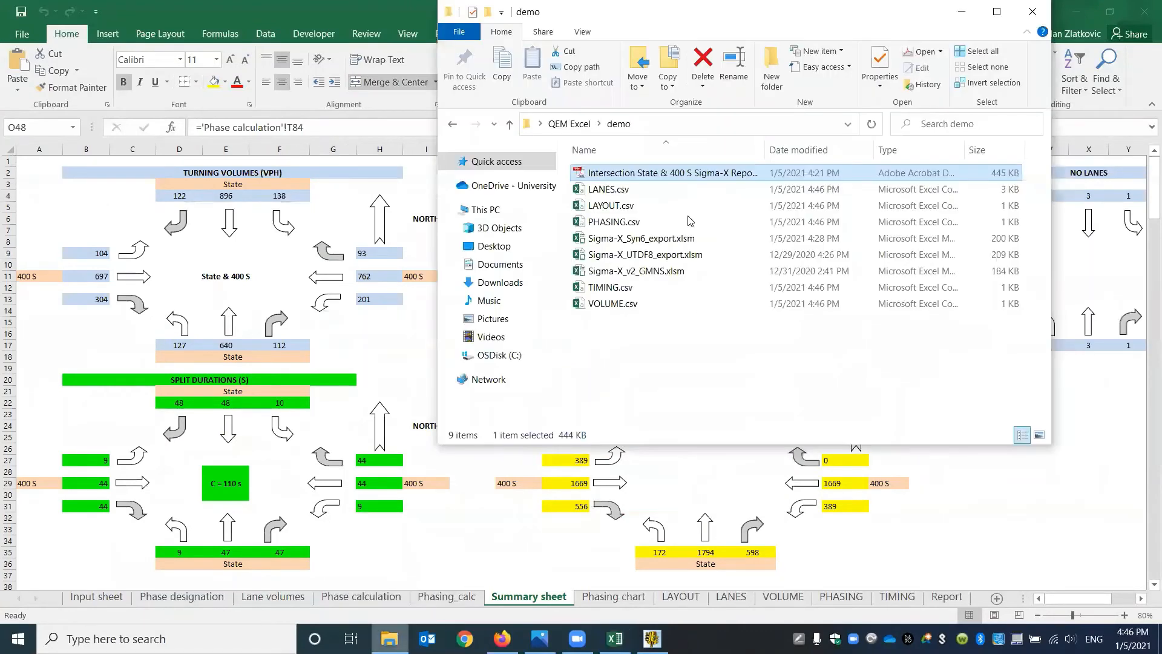
left_click(627, 192)
left_click(799, 150)
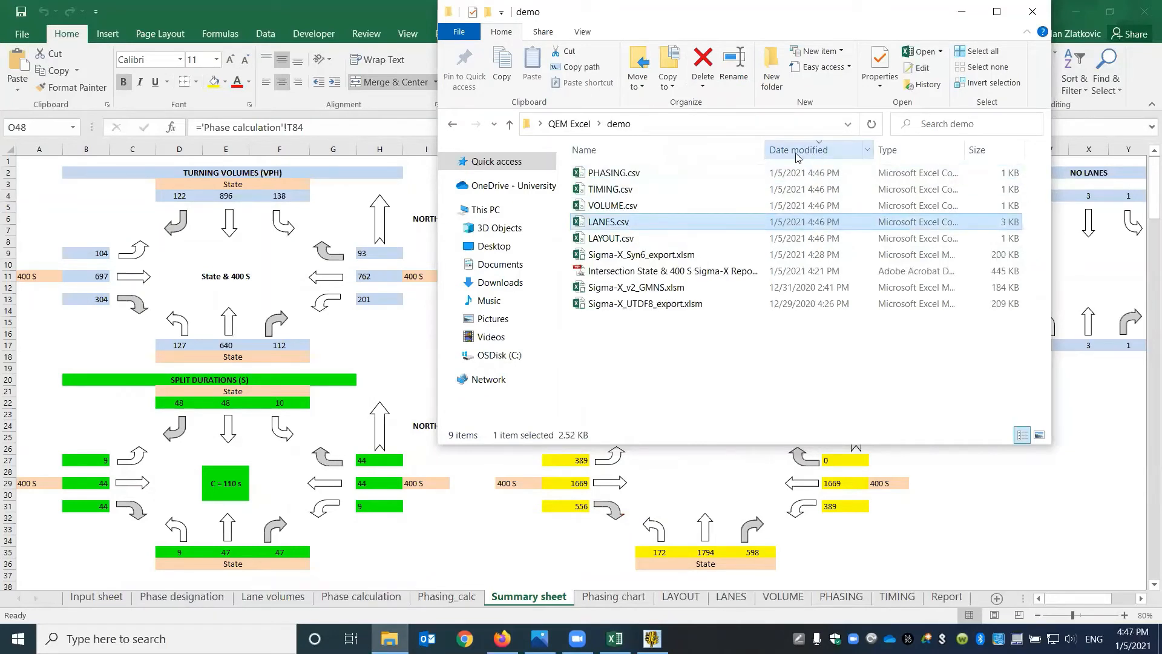
- Check the exported PHASING, TIMING, VOLUME, LANES and LAYOUT CSV files in the demo folder, and minimize the folder window
left_click(654, 174)
left_click(627, 190)
left_click(623, 207)
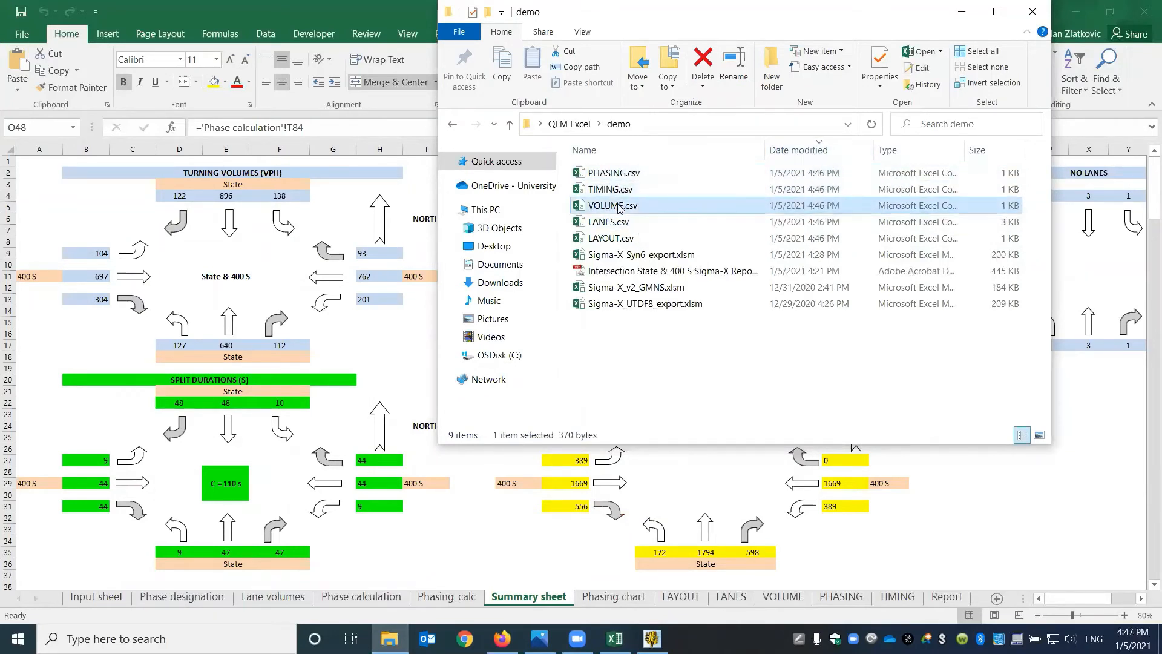
left_click(620, 223)
left_click(615, 239)
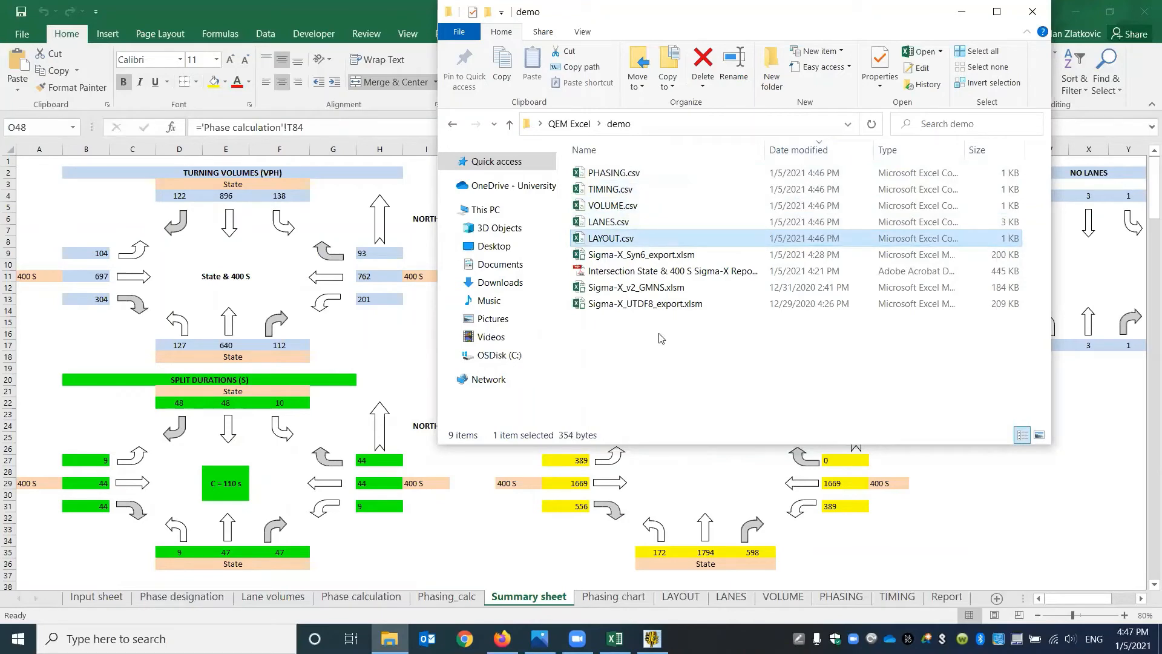
left_click(962, 12)
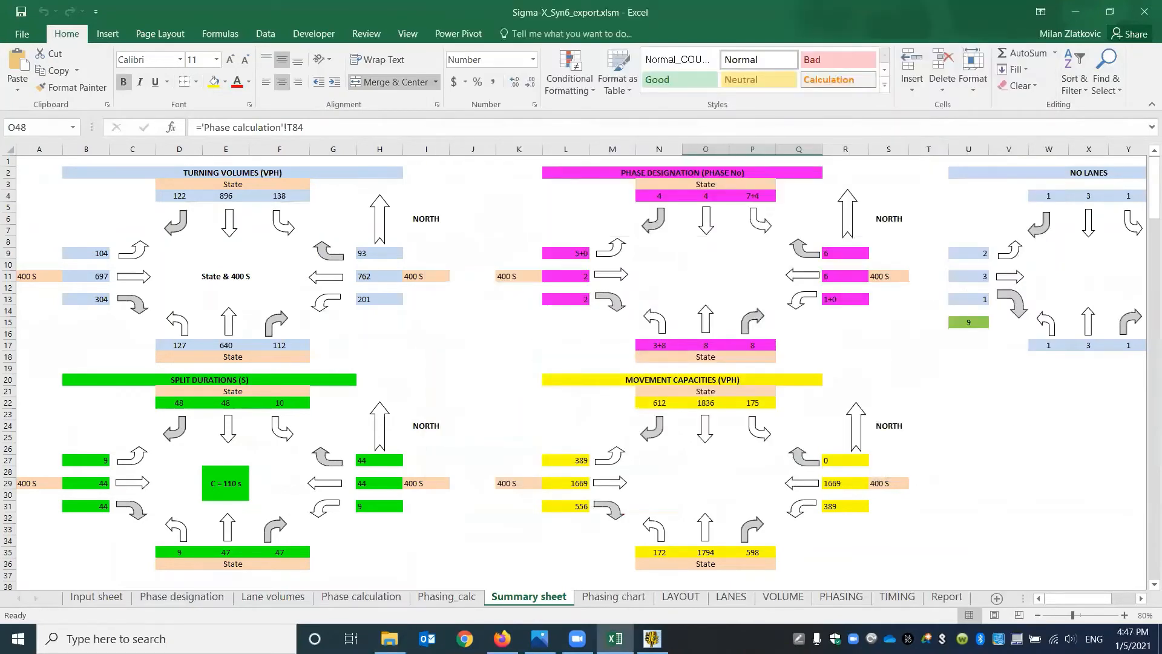
- Switch to Synchro 6 and open the UTDF Database Access dialog for data transfer
left_click(652, 639)
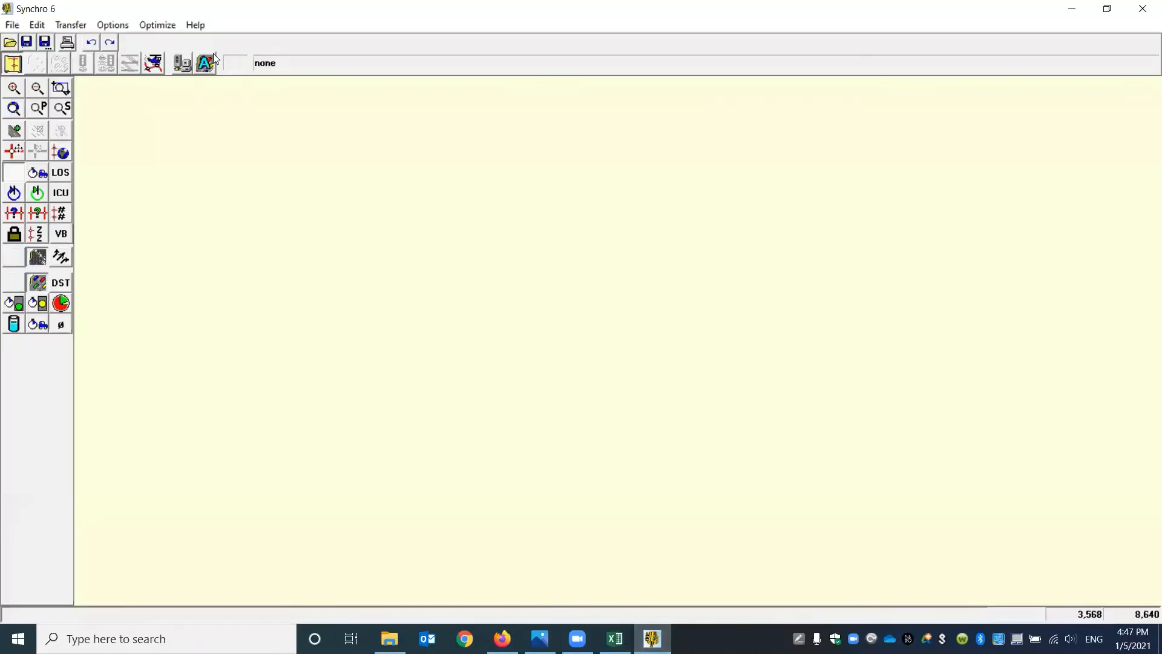
left_click(71, 24)
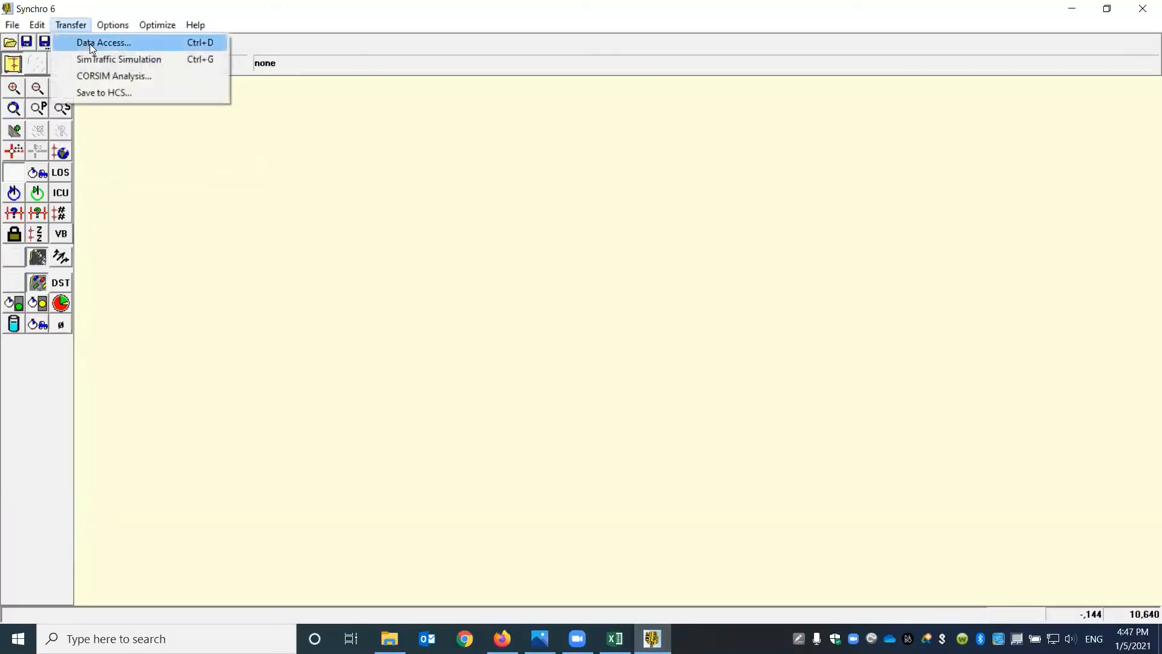
left_click(90, 43)
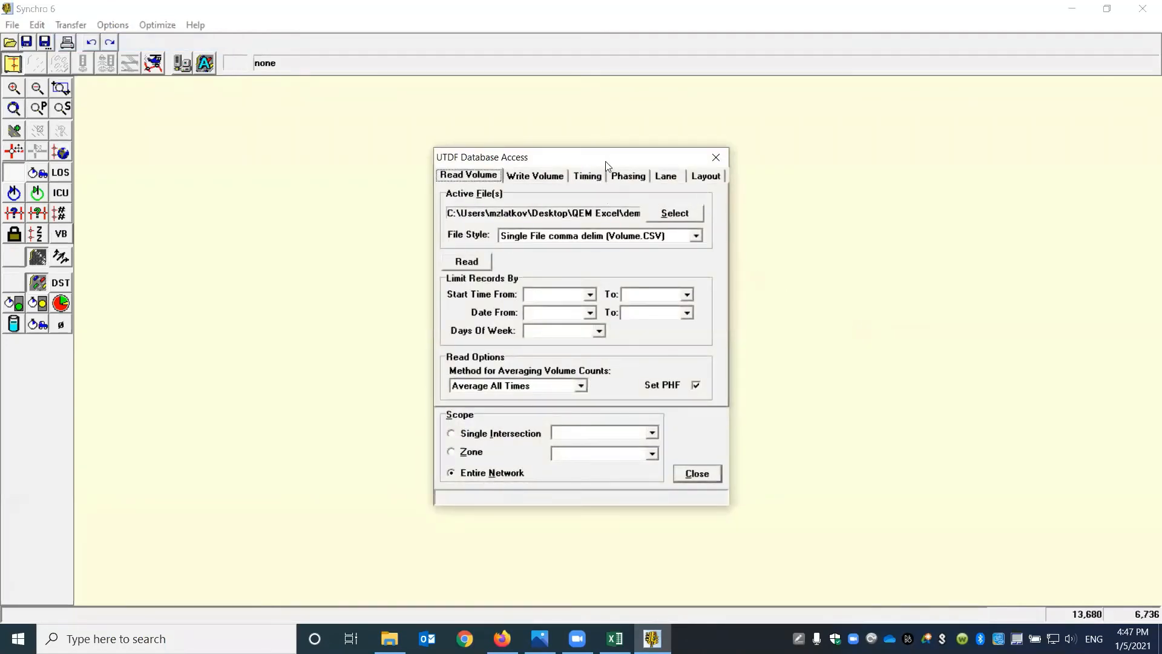
left_click_drag(682, 156, 756, 129)
- Read the intersection layout from LAYOUT.csv in the demo folder and move the dialog clear of the drawn network
left_click(779, 148)
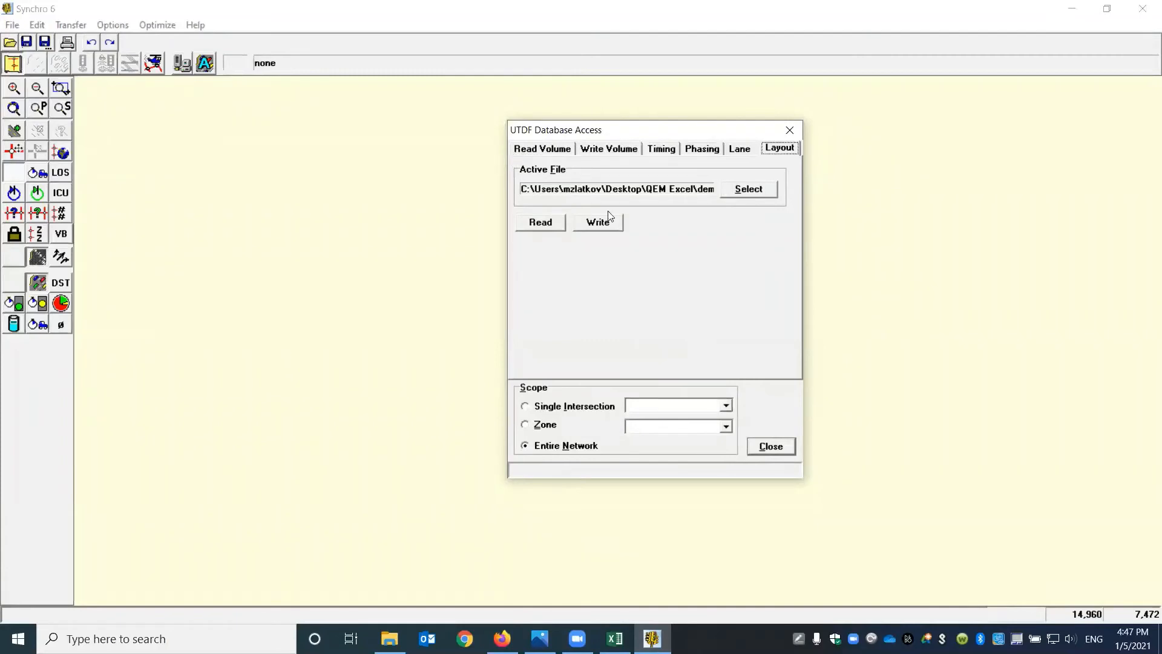
left_click(755, 193)
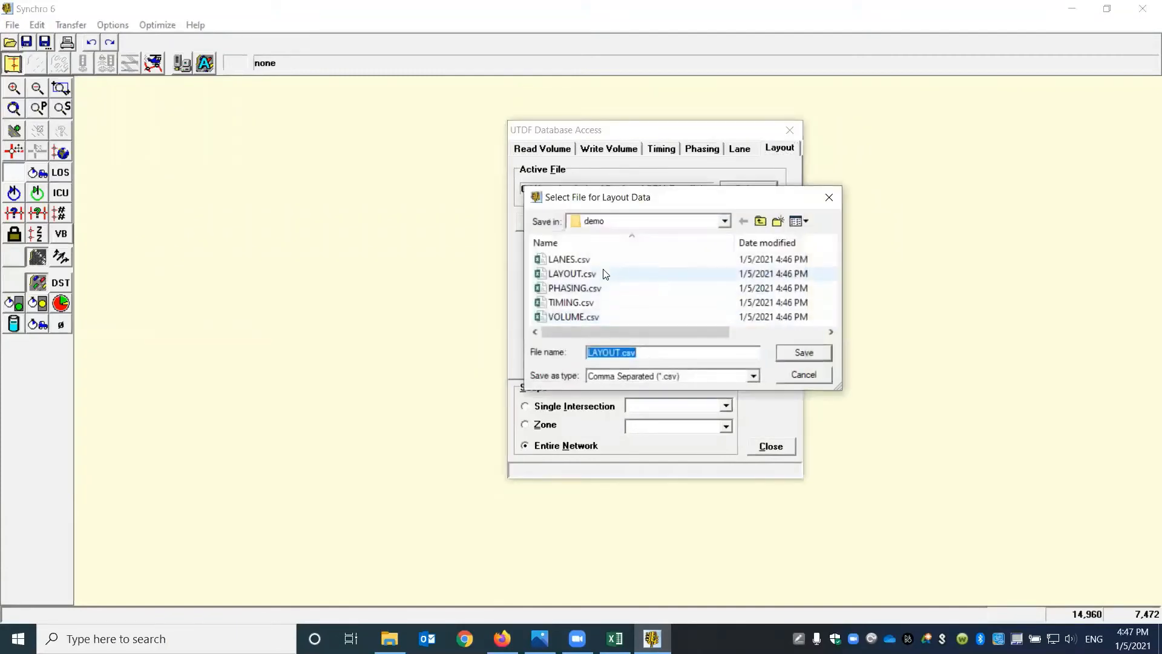
left_click(573, 272)
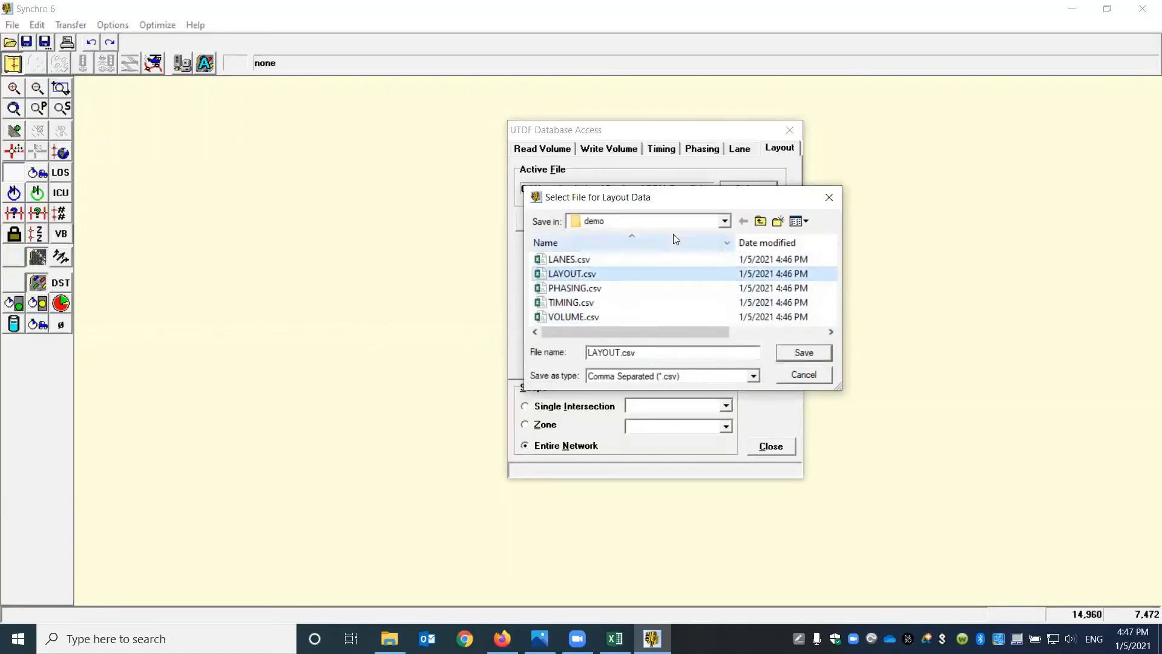
left_click(724, 221)
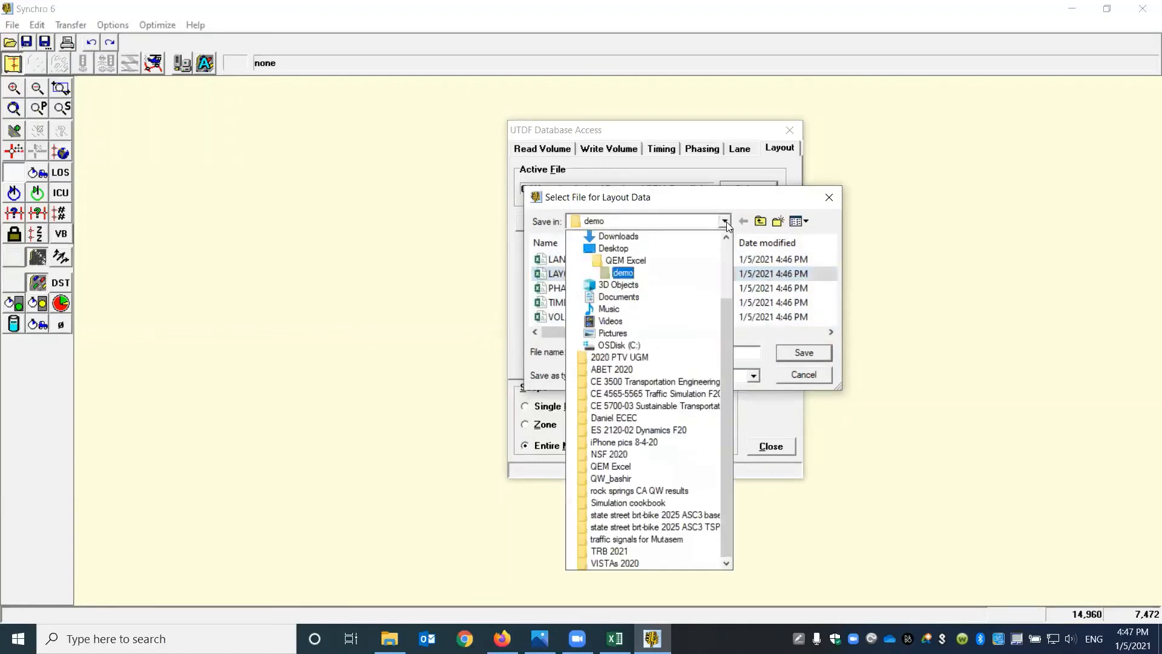
left_click(725, 221)
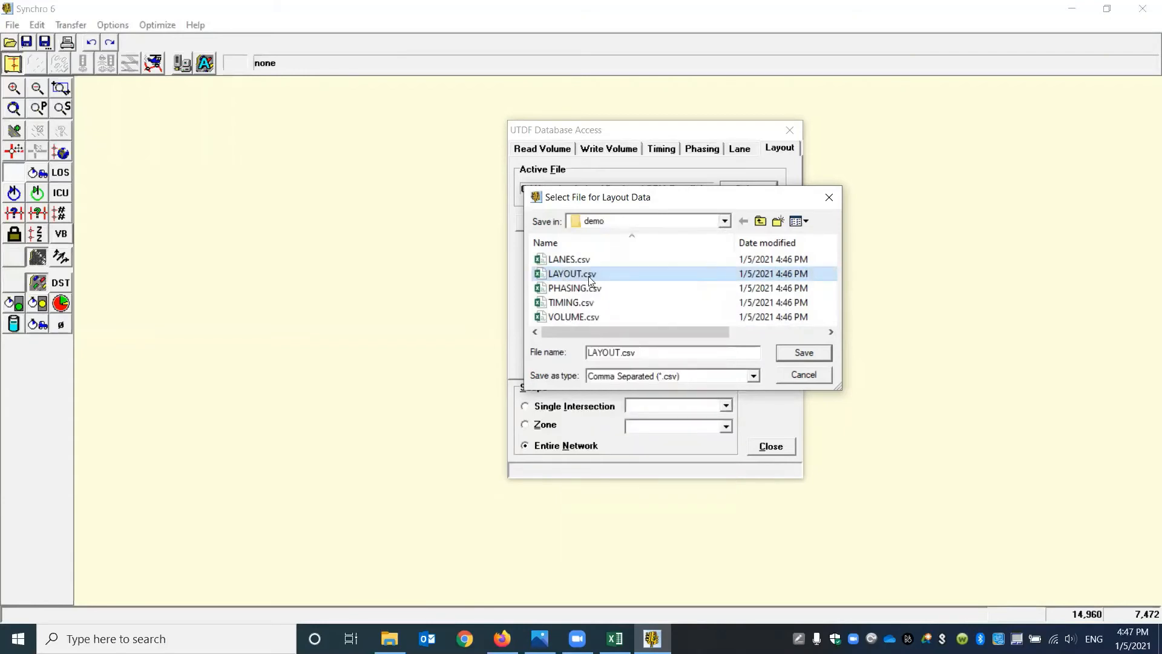
left_click(828, 358)
left_click(541, 222)
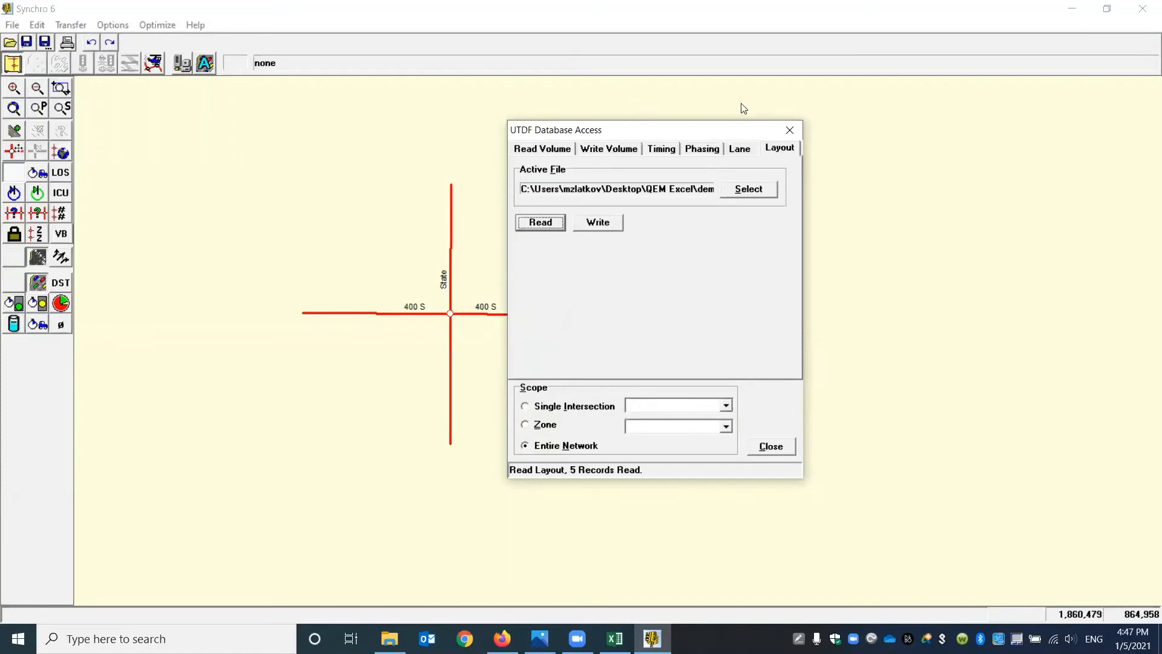
left_click_drag(697, 131, 841, 132)
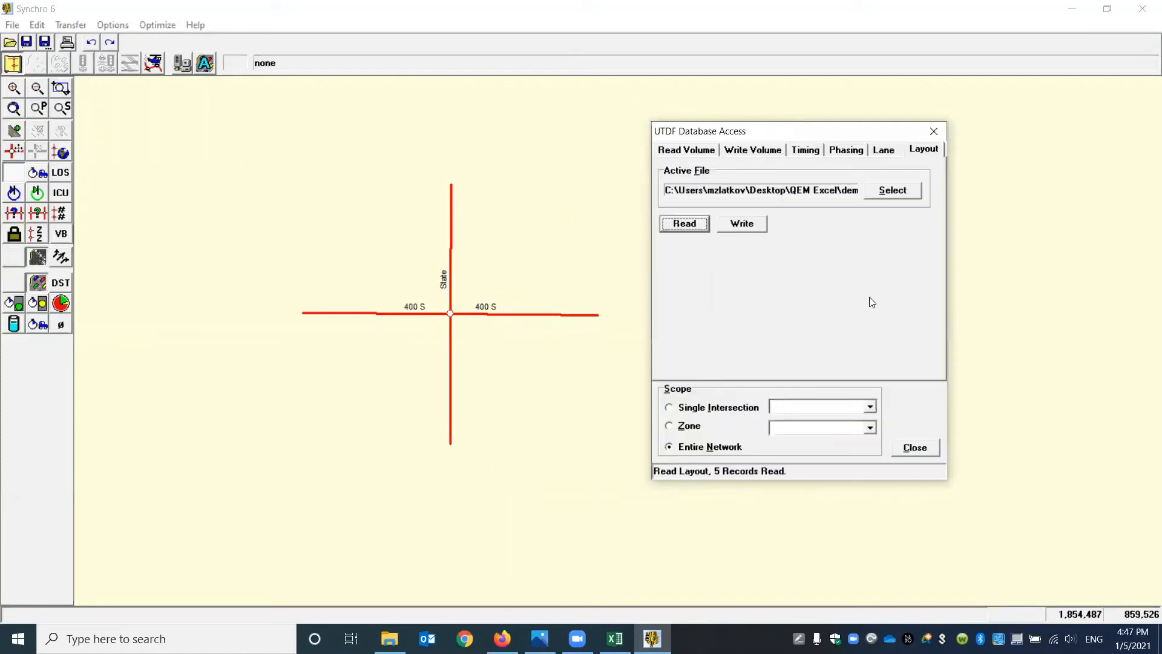
- Read the lane data from LANES.csv in the demo folder for the entire network
left_click(886, 150)
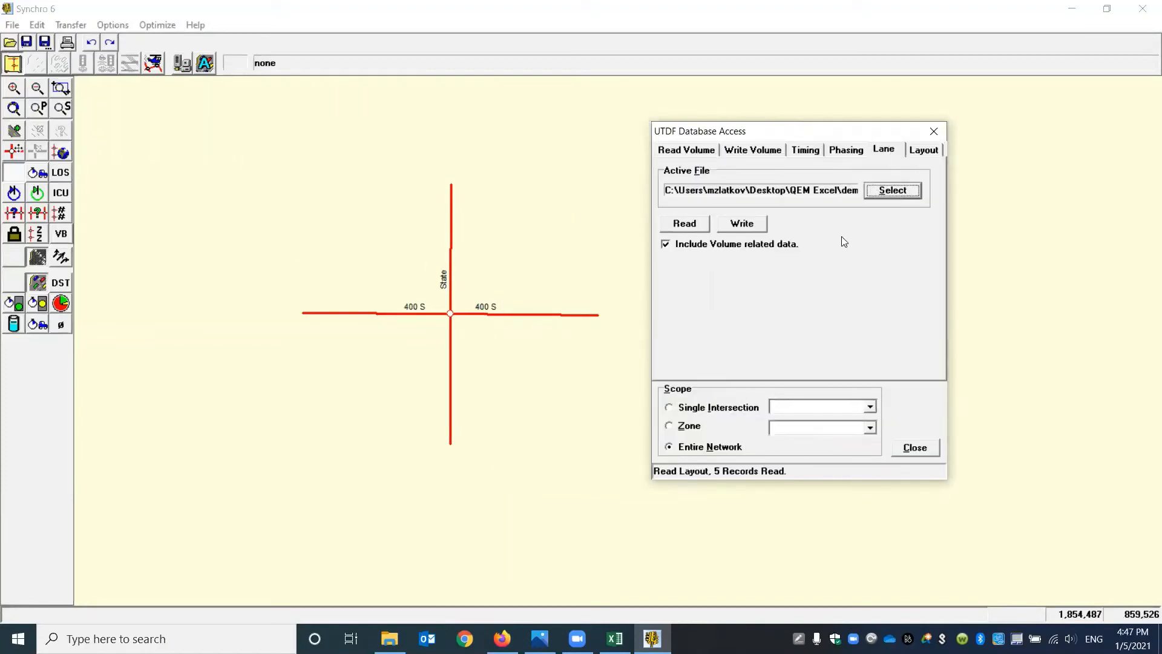
left_click(883, 192)
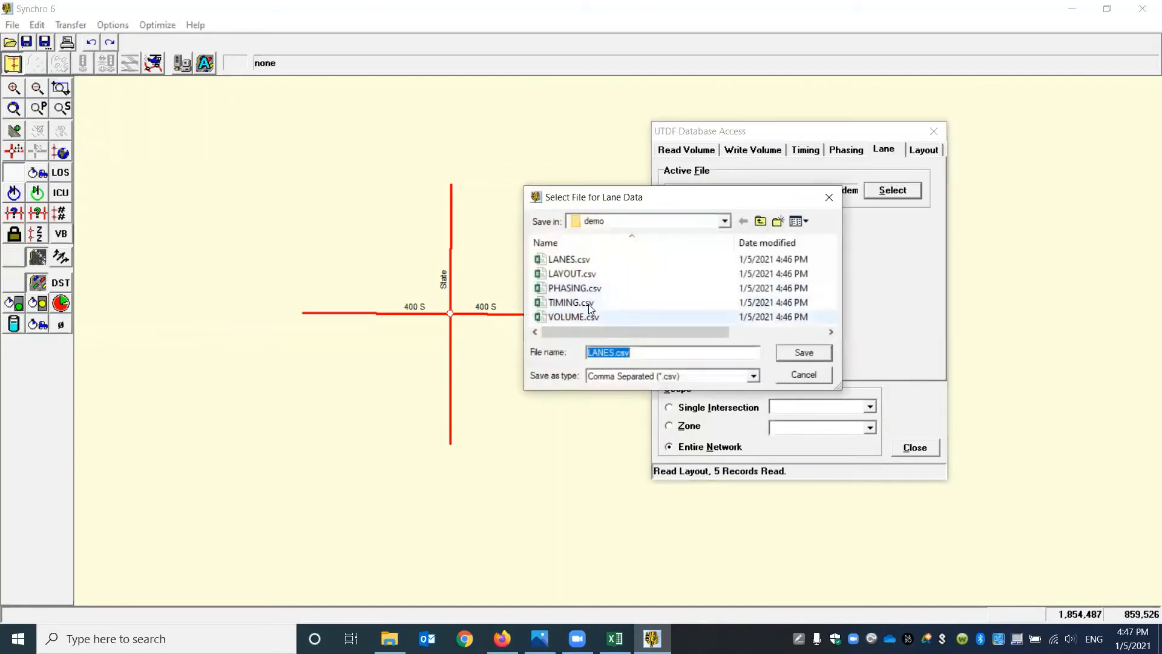
left_click(572, 259)
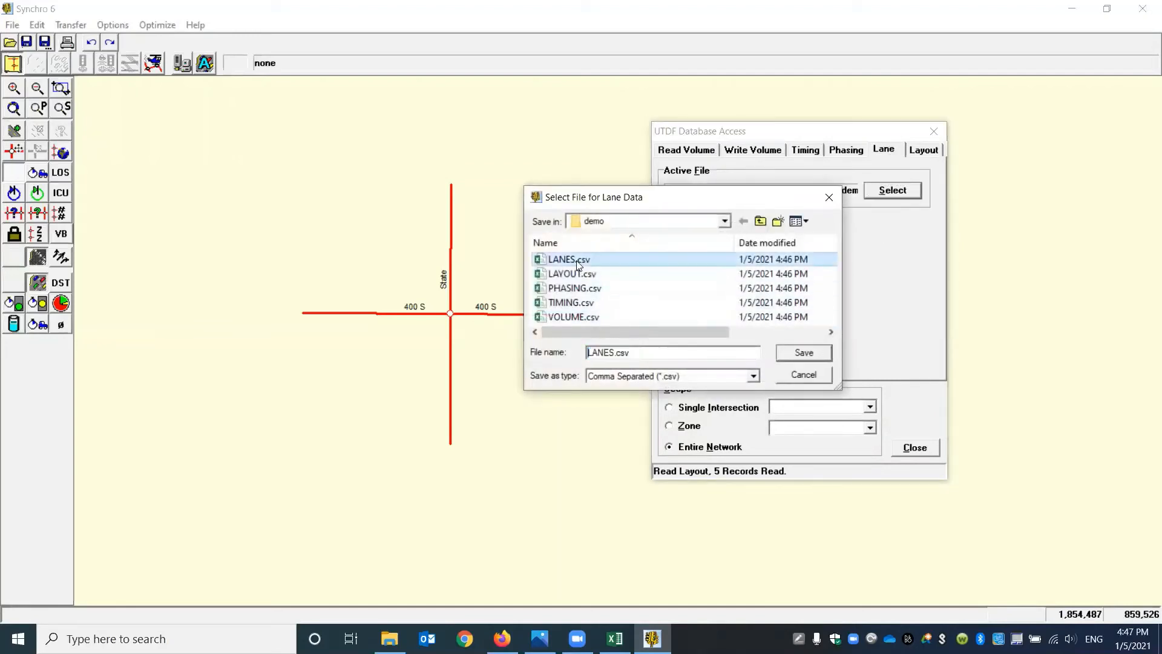
left_click(809, 352)
left_click(679, 222)
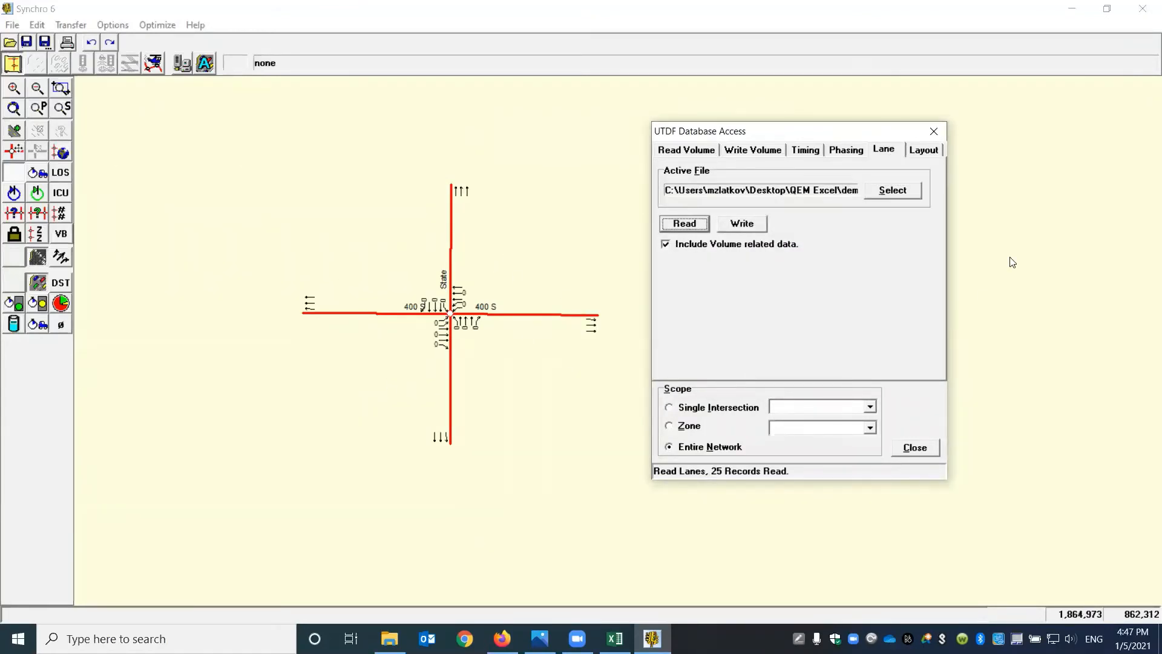
- Read the phasing data from PHASING.csv in the demo folder
left_click(853, 149)
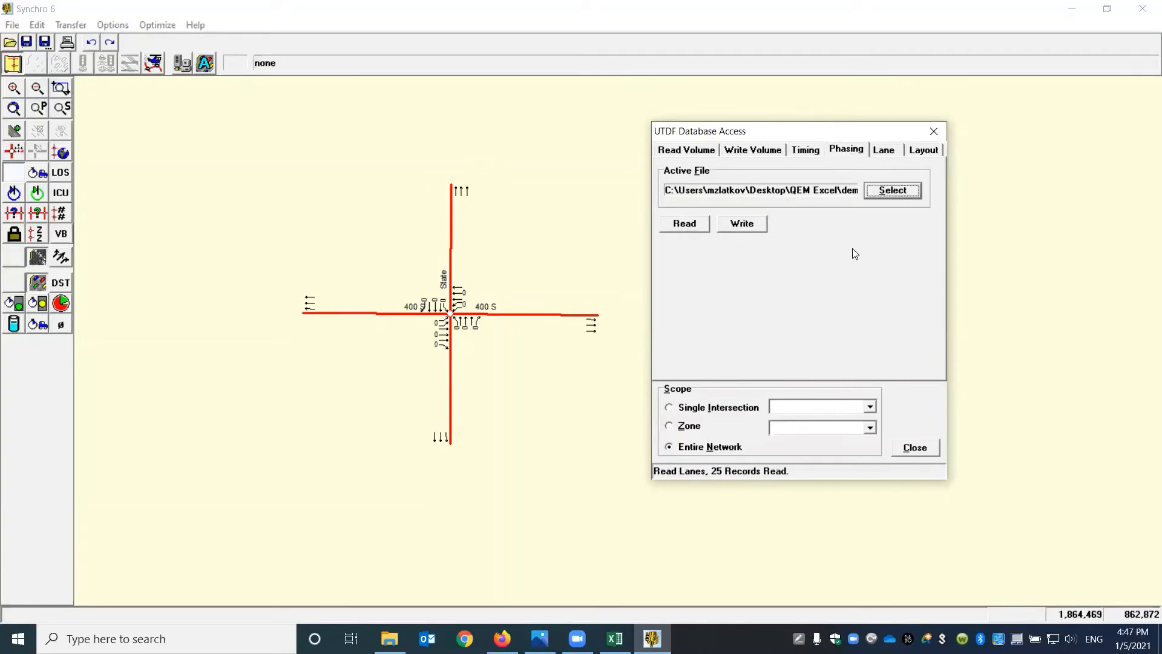
left_click(894, 191)
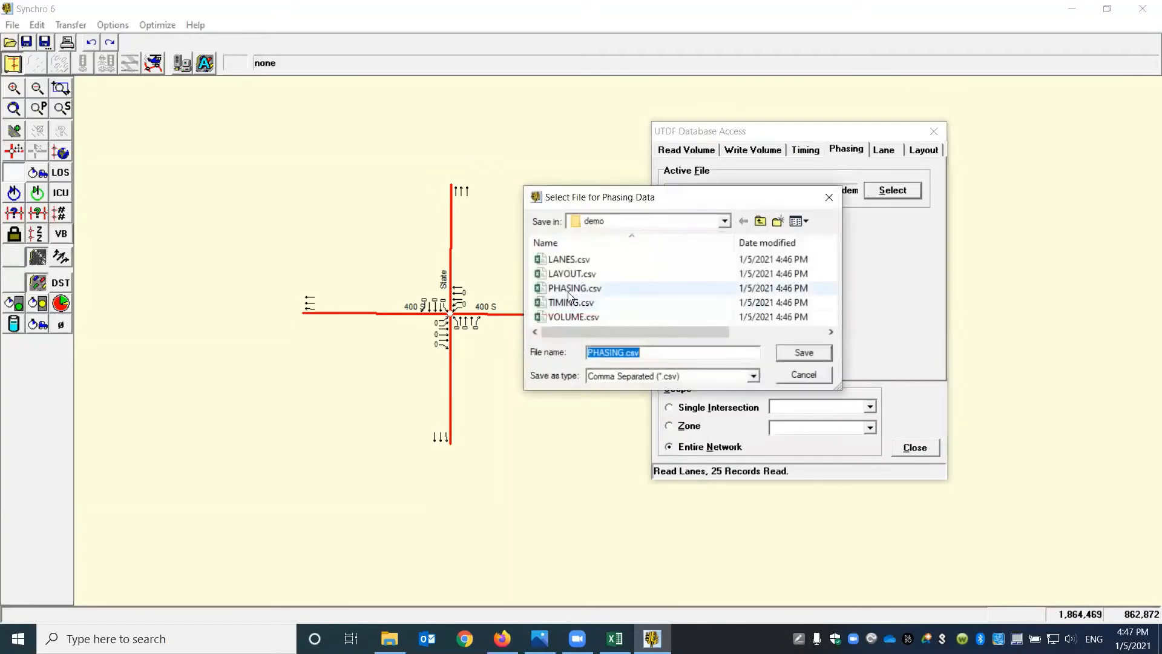
left_click(803, 353)
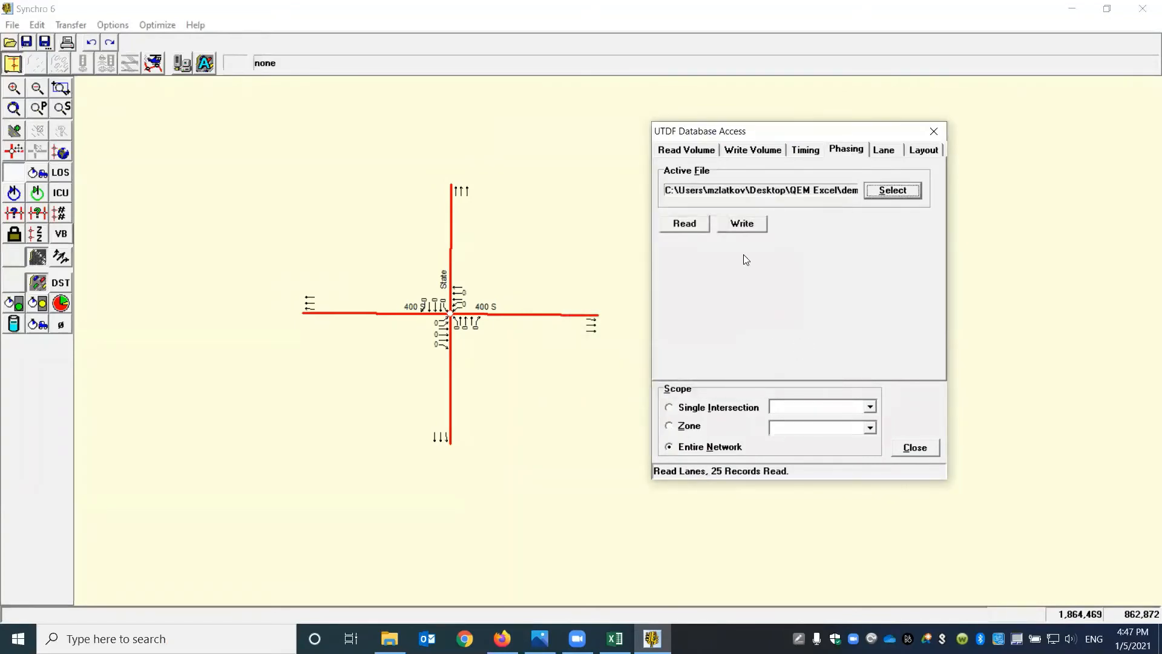
key("alt+r")
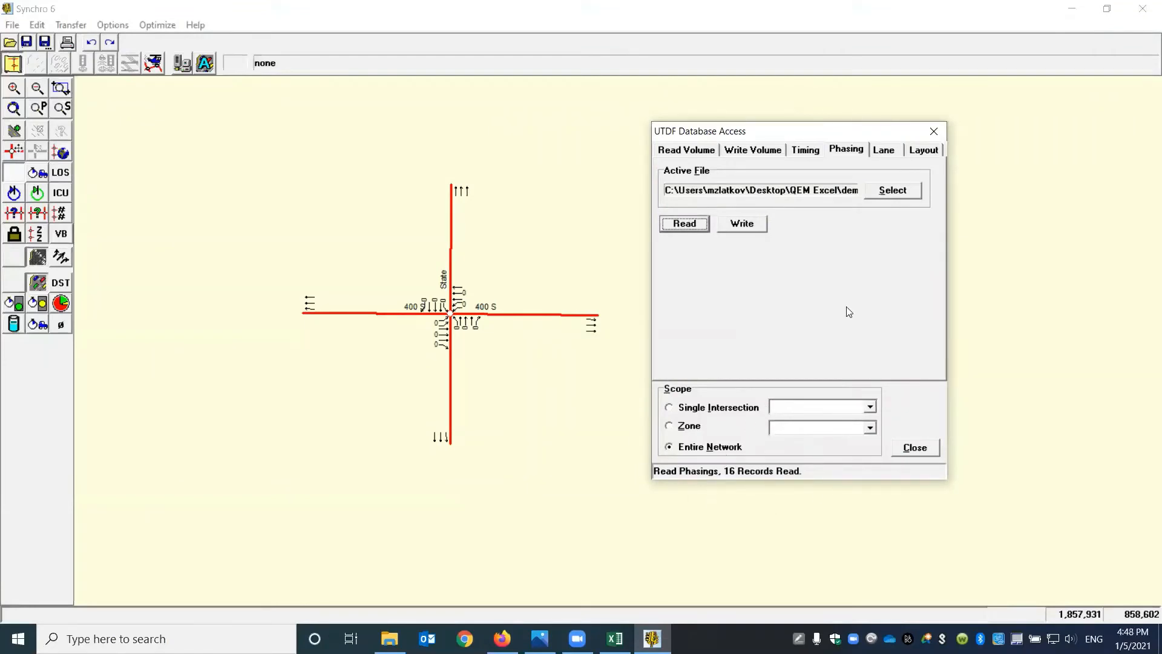
- Set the timing plan name to 1 and read the timing data from TIMING.csv
left_click(806, 150)
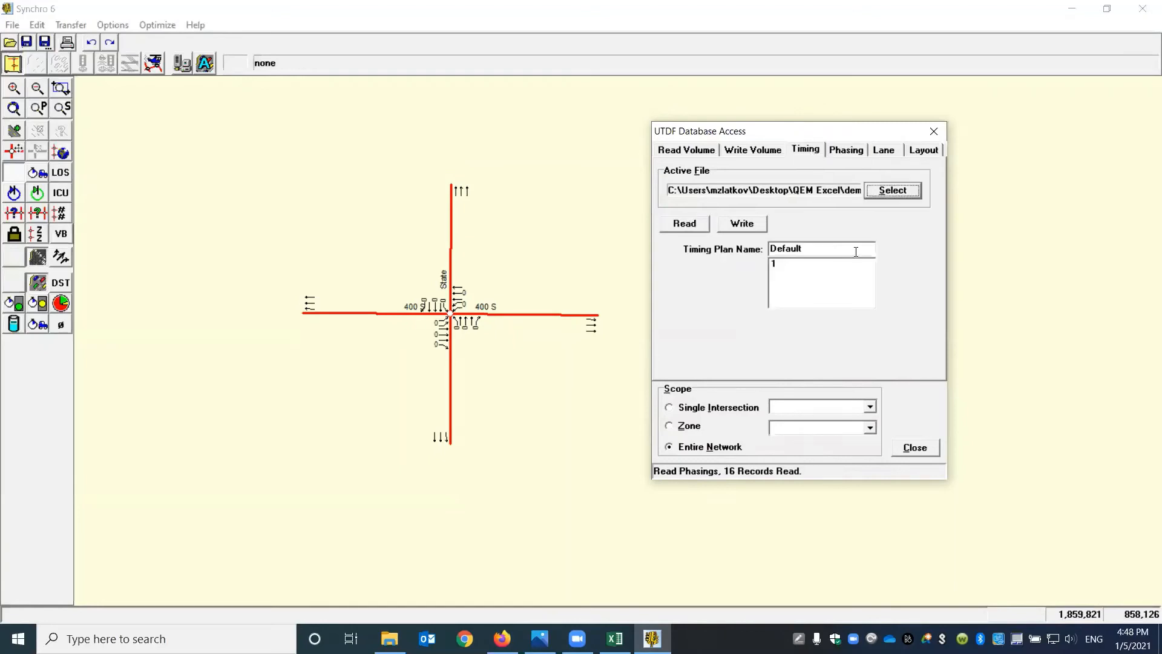
double_click(815, 249)
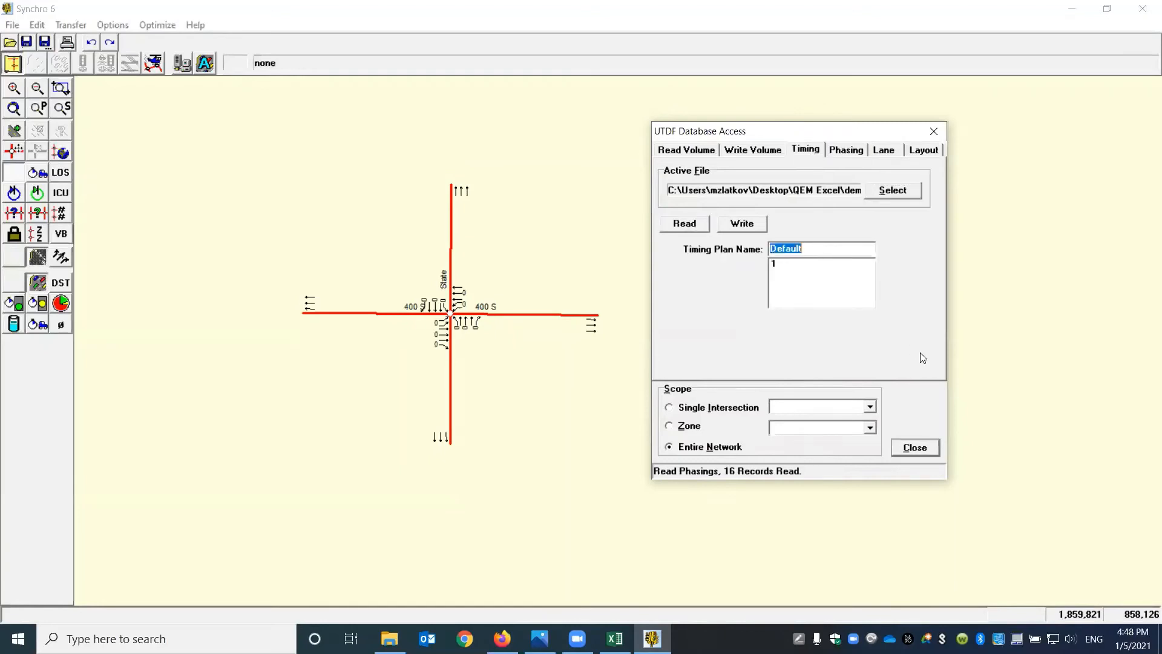
type("1")
left_click(897, 193)
left_click(600, 303)
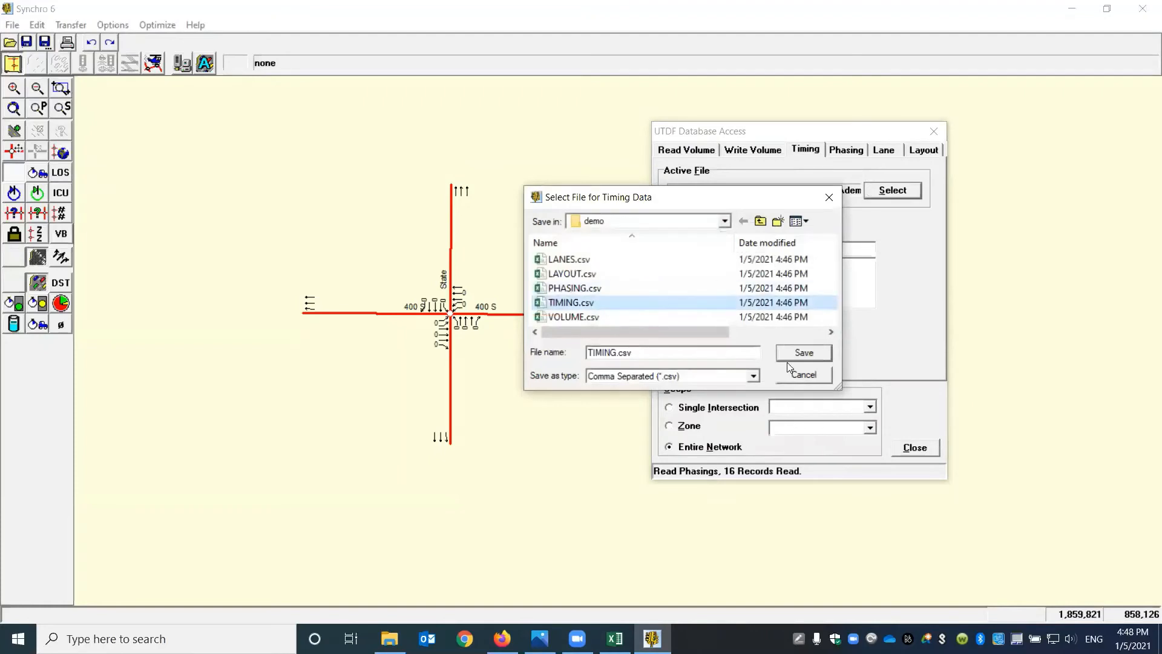
left_click(804, 353)
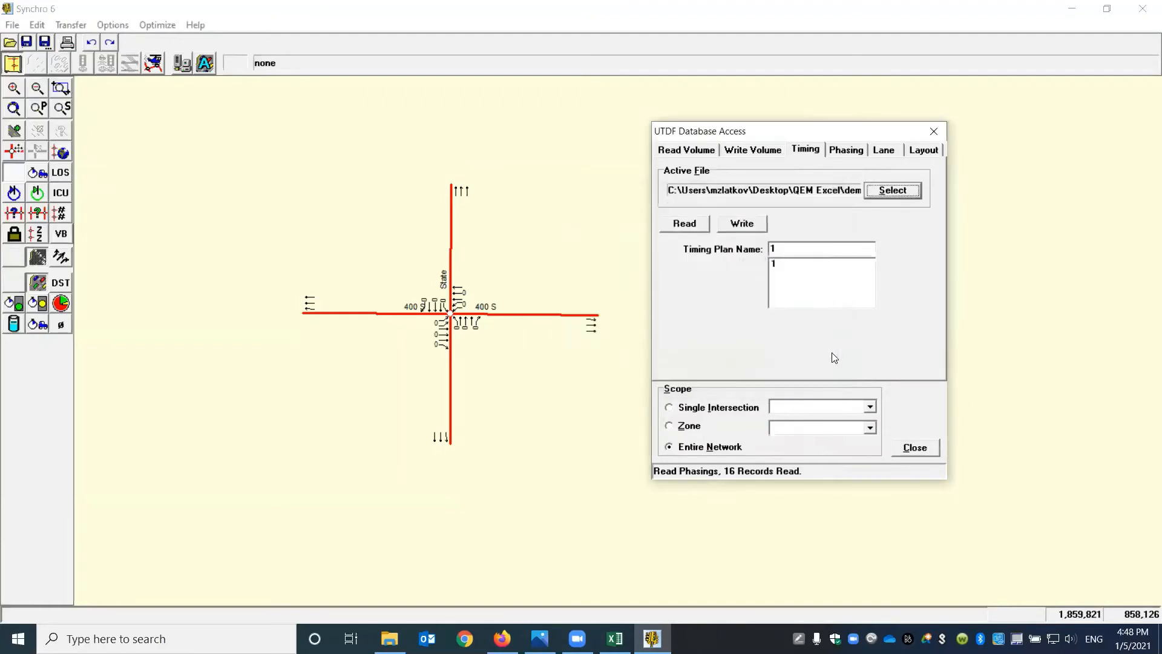
left_click(690, 226)
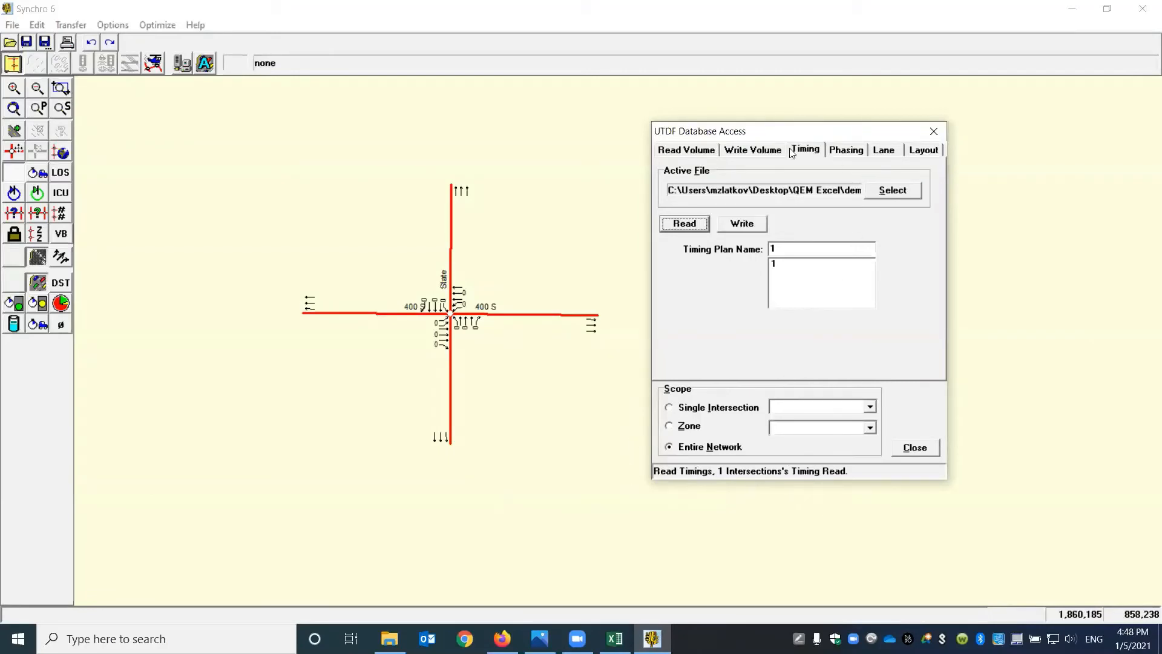
- Read the turning volumes from VOLUME.csv, dismiss the errors and warnings window, and close the database access dialog
left_click(690, 152)
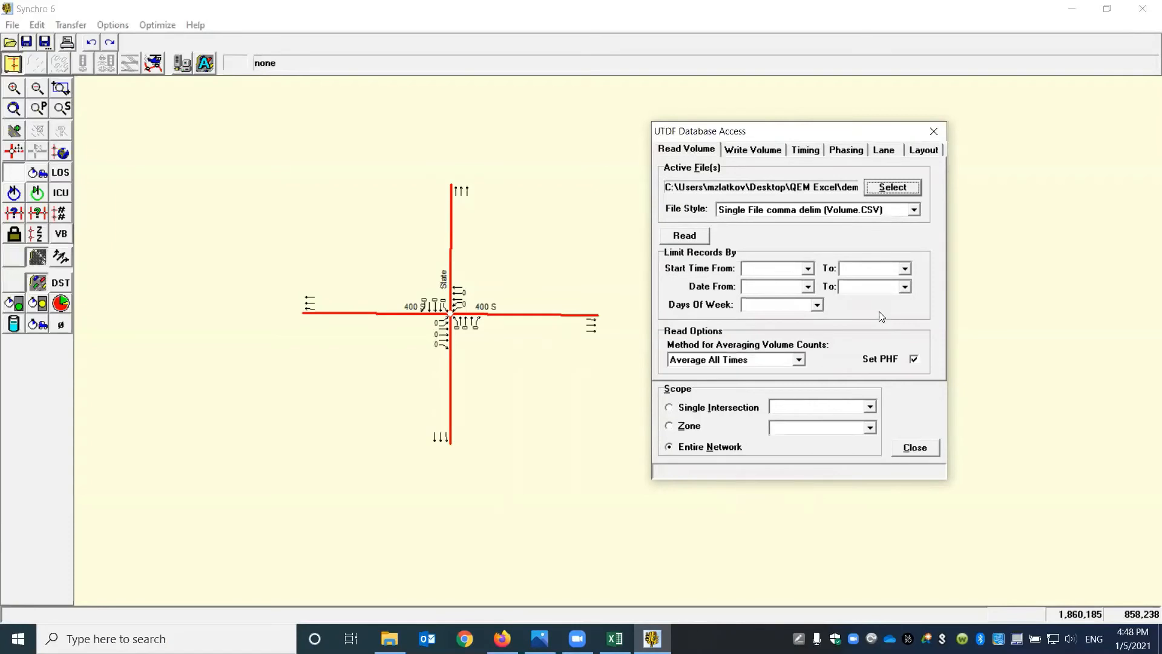
left_click(893, 187)
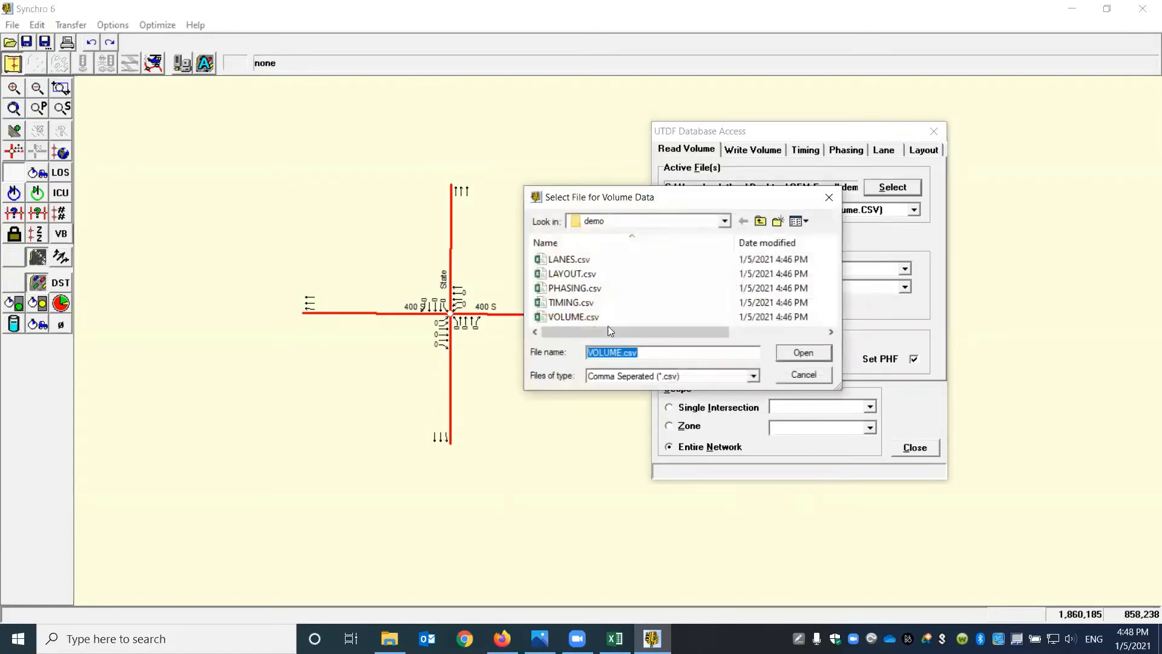
left_click(805, 357)
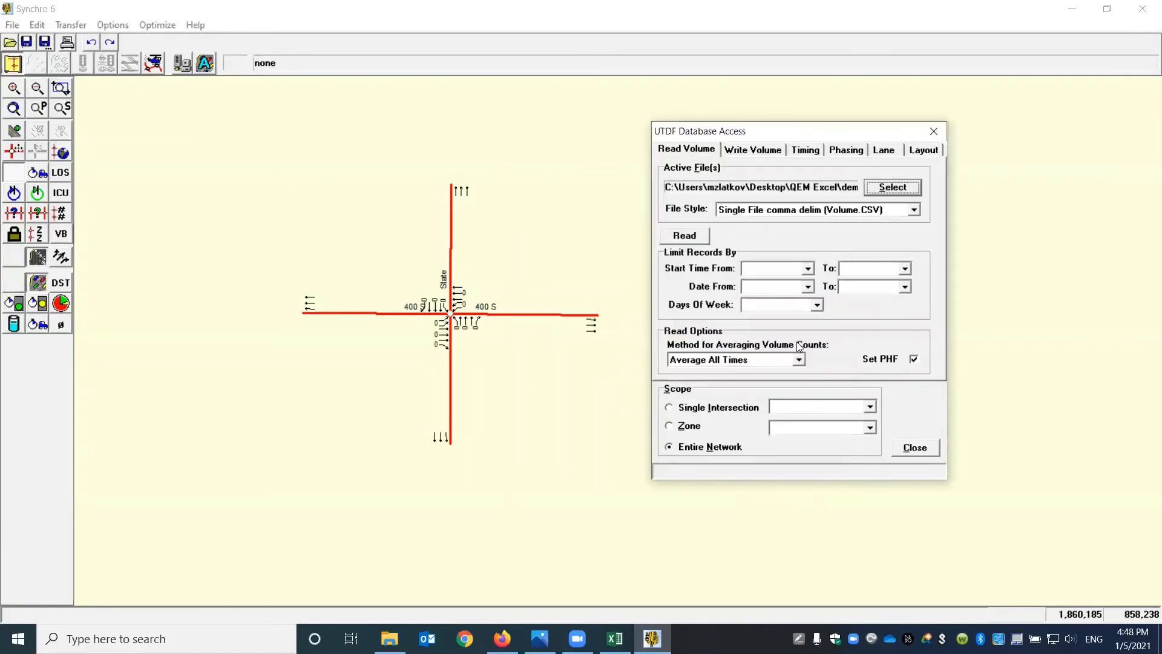
left_click(693, 238)
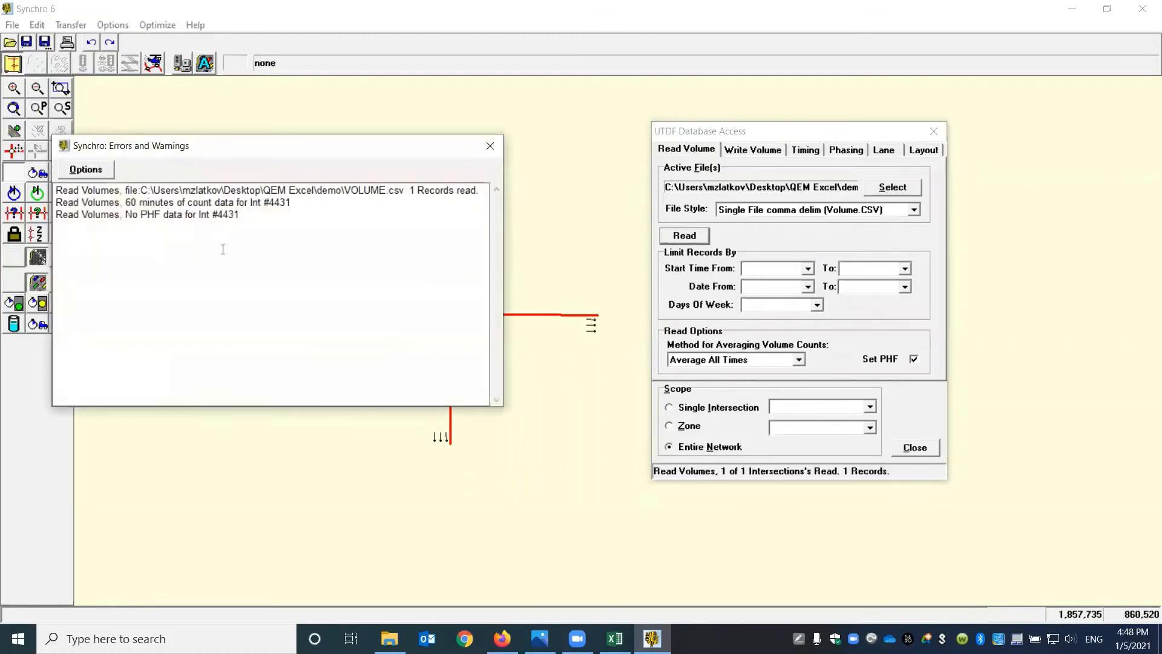
left_click_drag(218, 148, 262, 160)
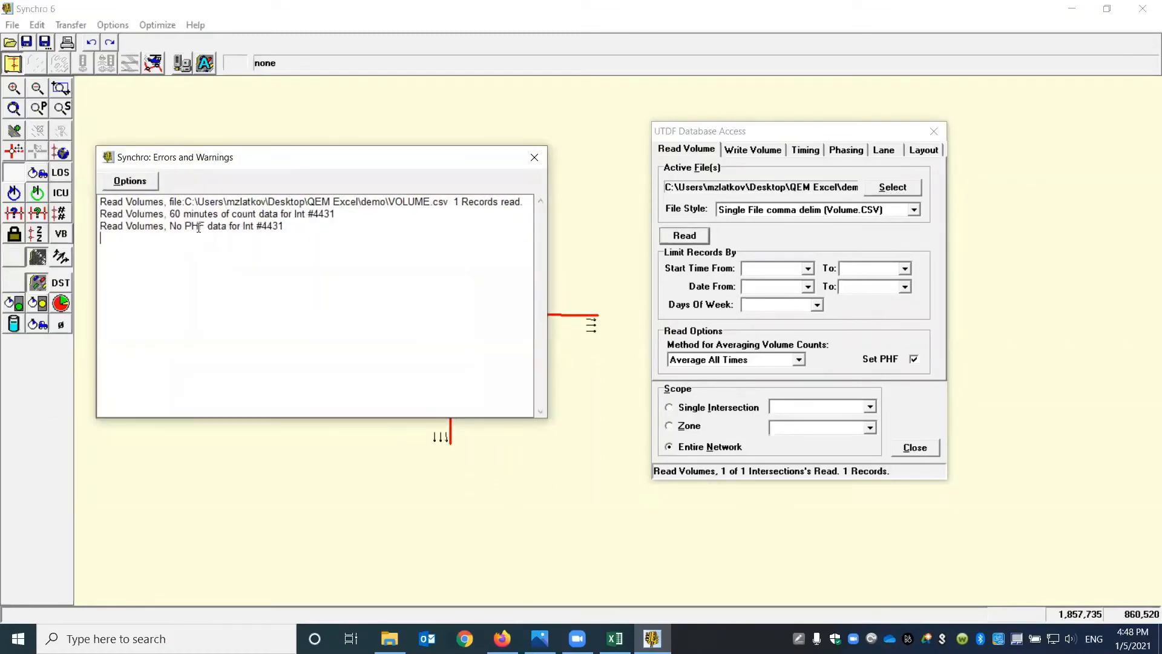
left_click_drag(145, 227, 305, 291)
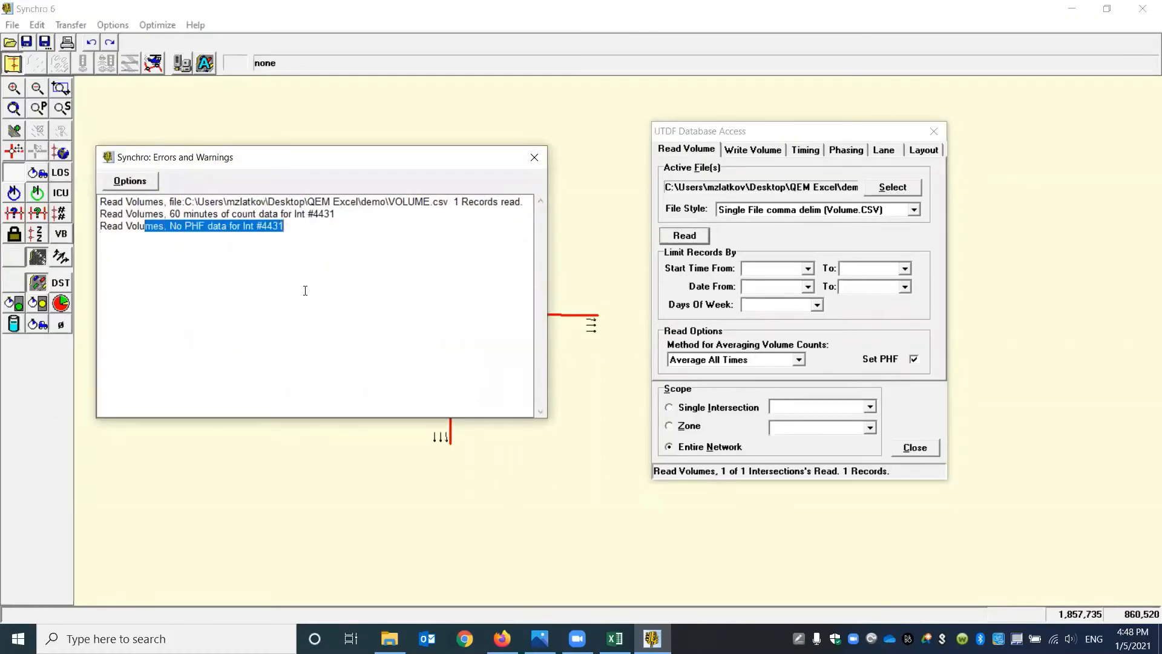
left_click(533, 159)
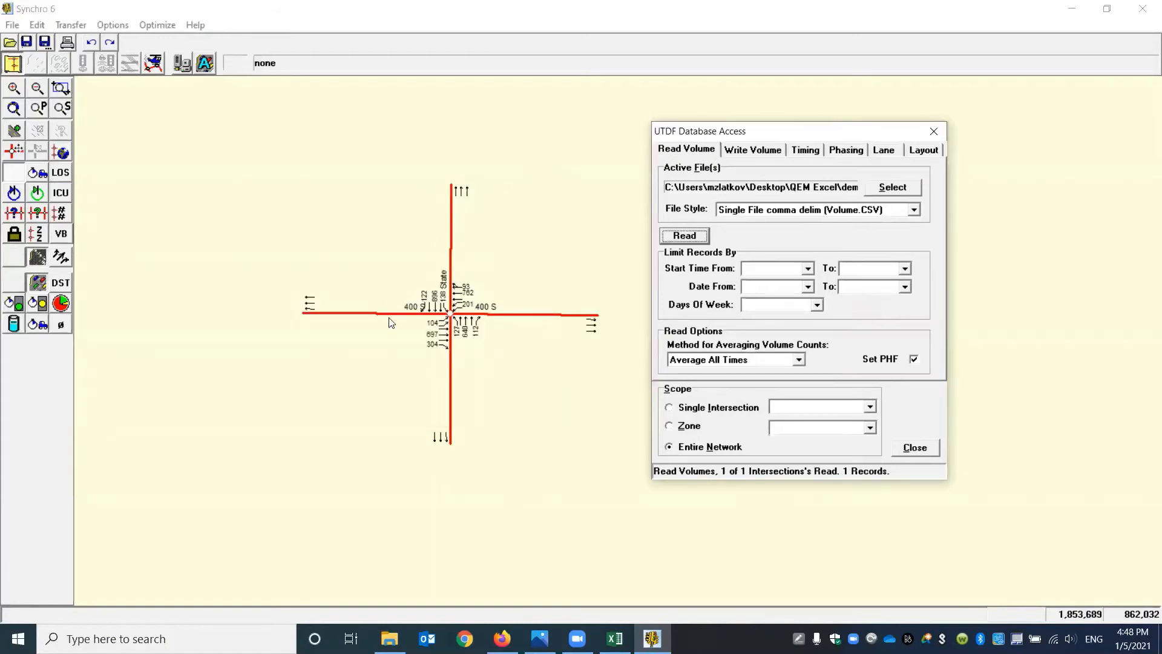
left_click(914, 448)
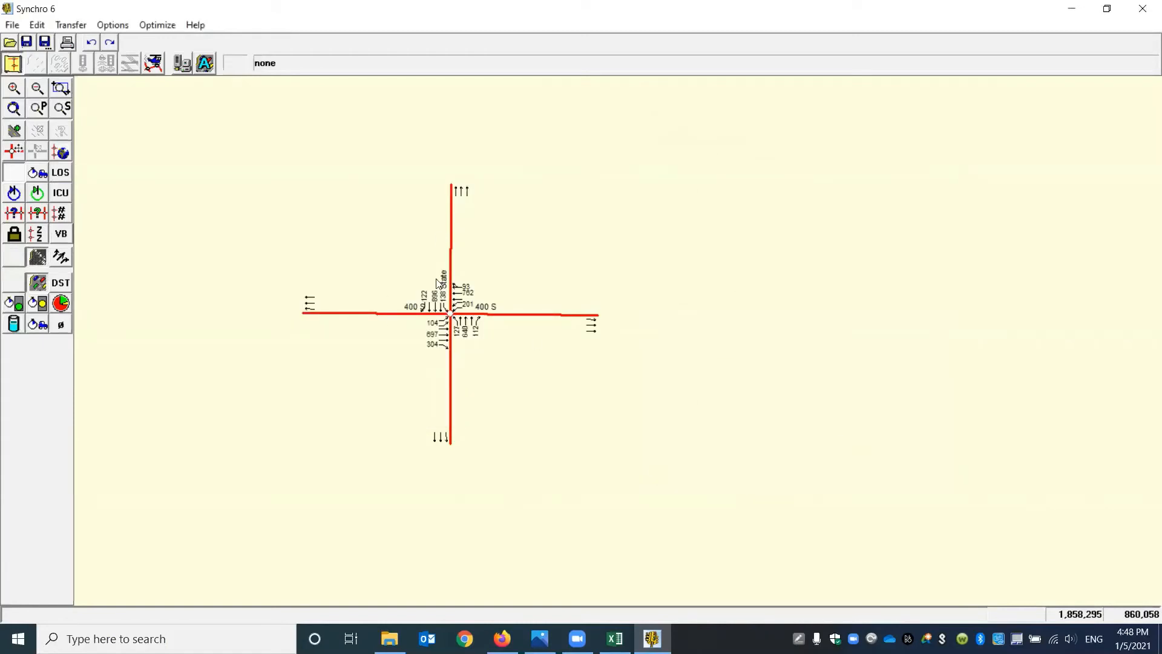
left_click(15, 88)
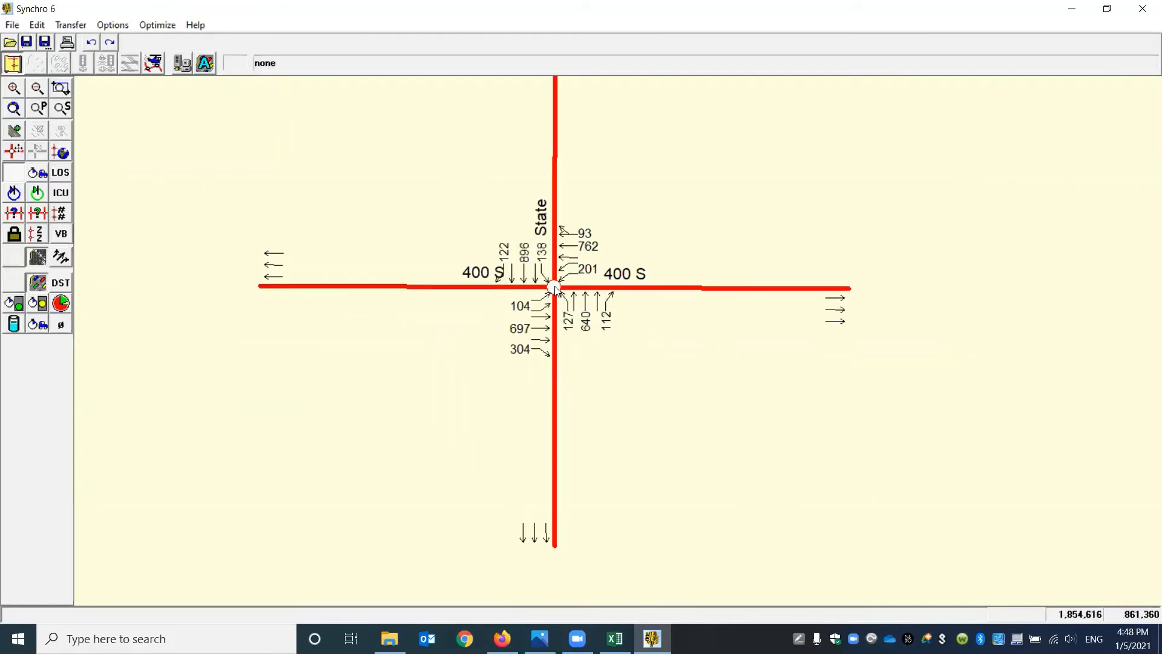
- Select the 400 S & State intersection and review its imported lane, volume and timing data
left_click(555, 288)
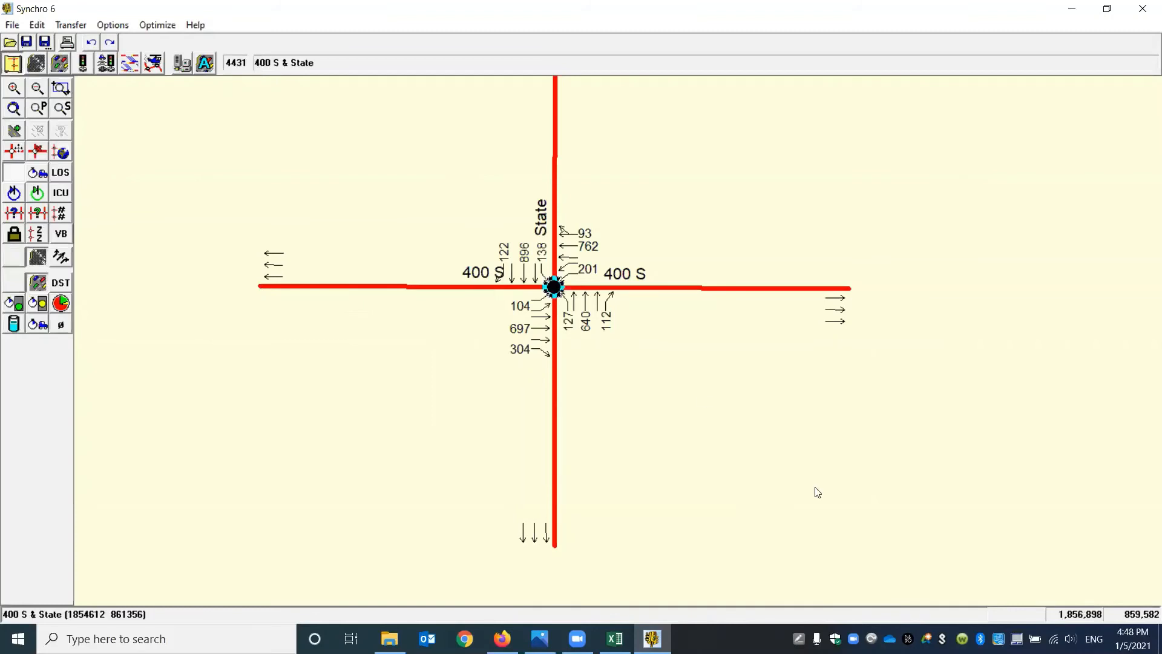
left_click(37, 63)
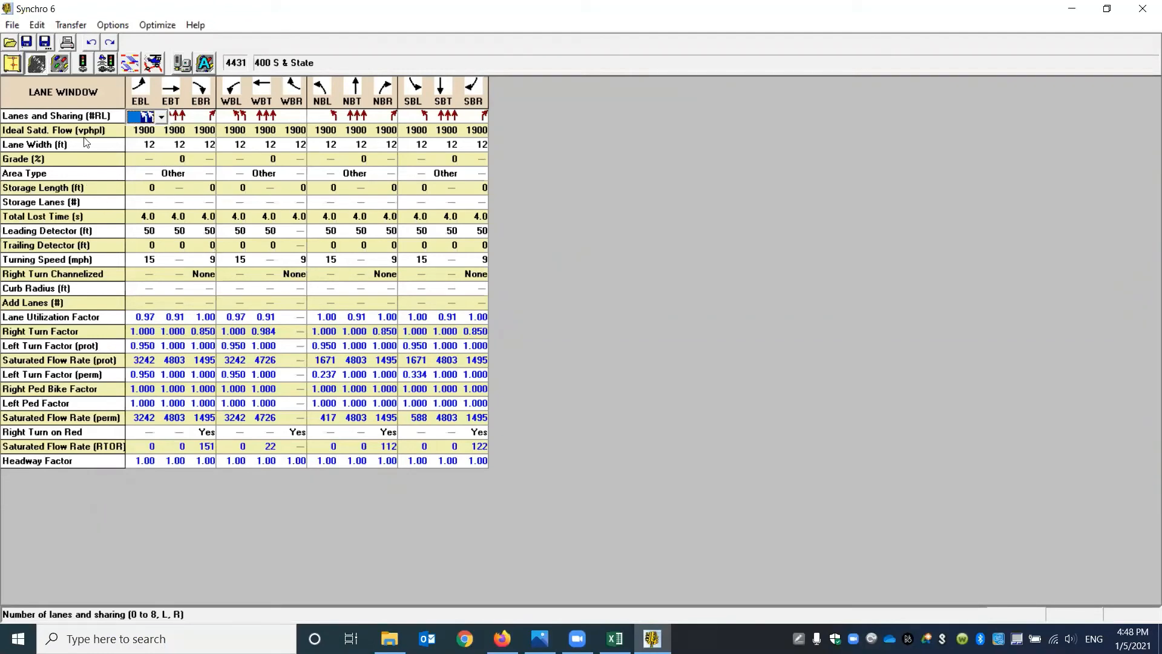
left_click(63, 64)
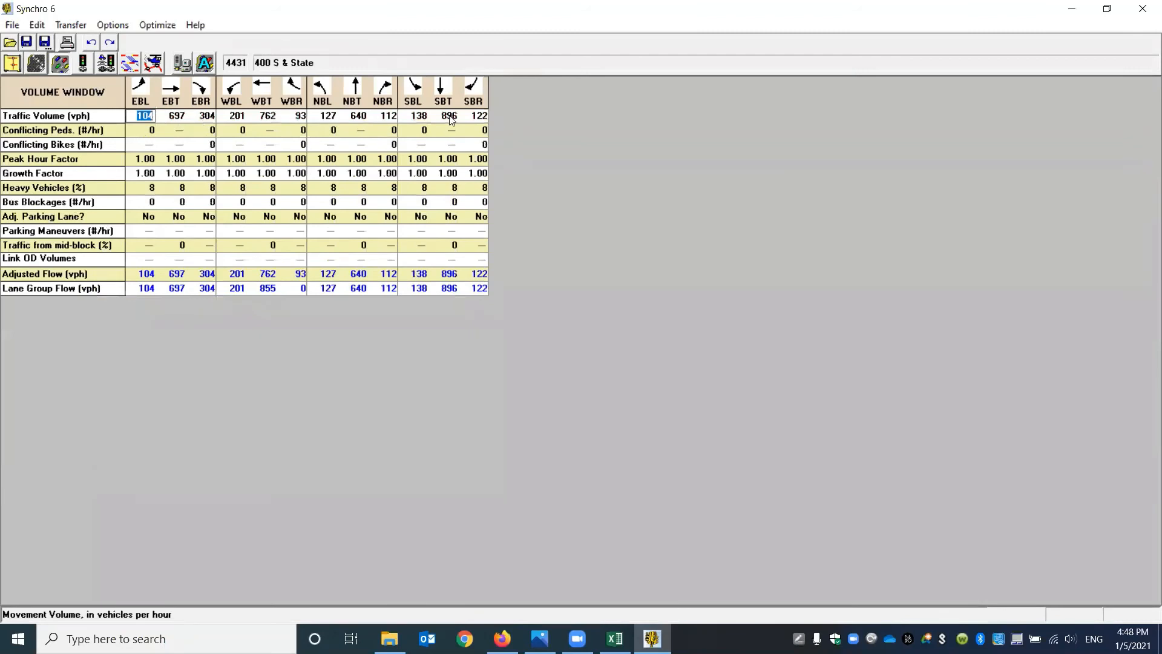
left_click(82, 64)
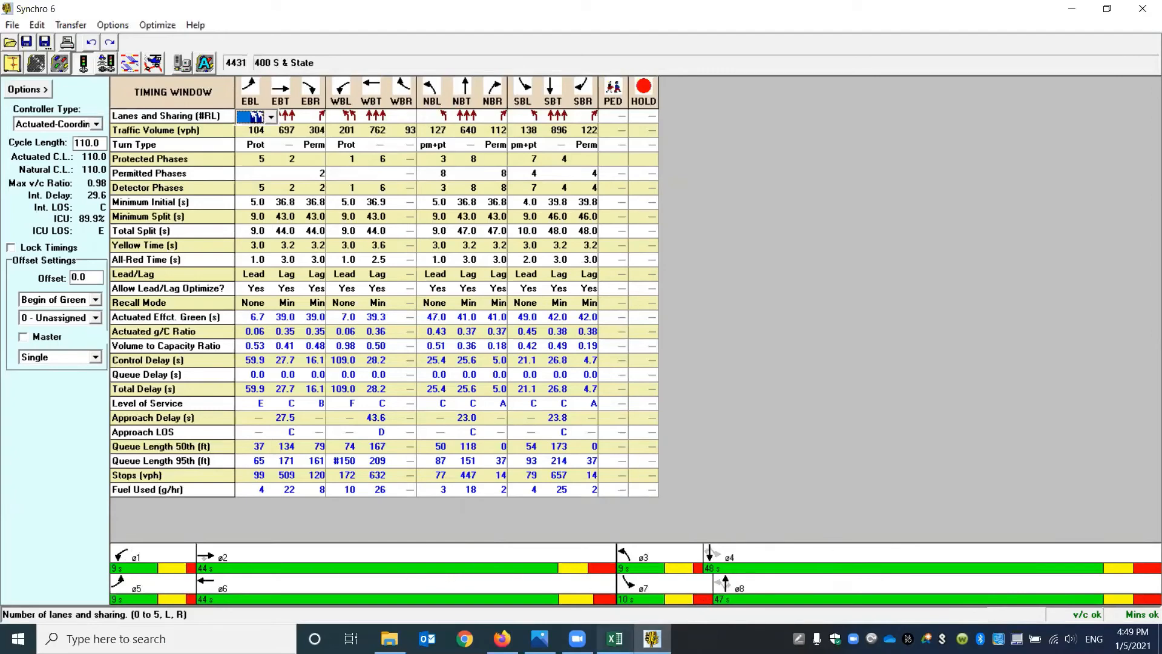
- Switch to the Sigma-X_Syn6_export.xlsm workbook in Excel and compare its phasing chart with the Synchro 6 timing window
left_click(615, 638)
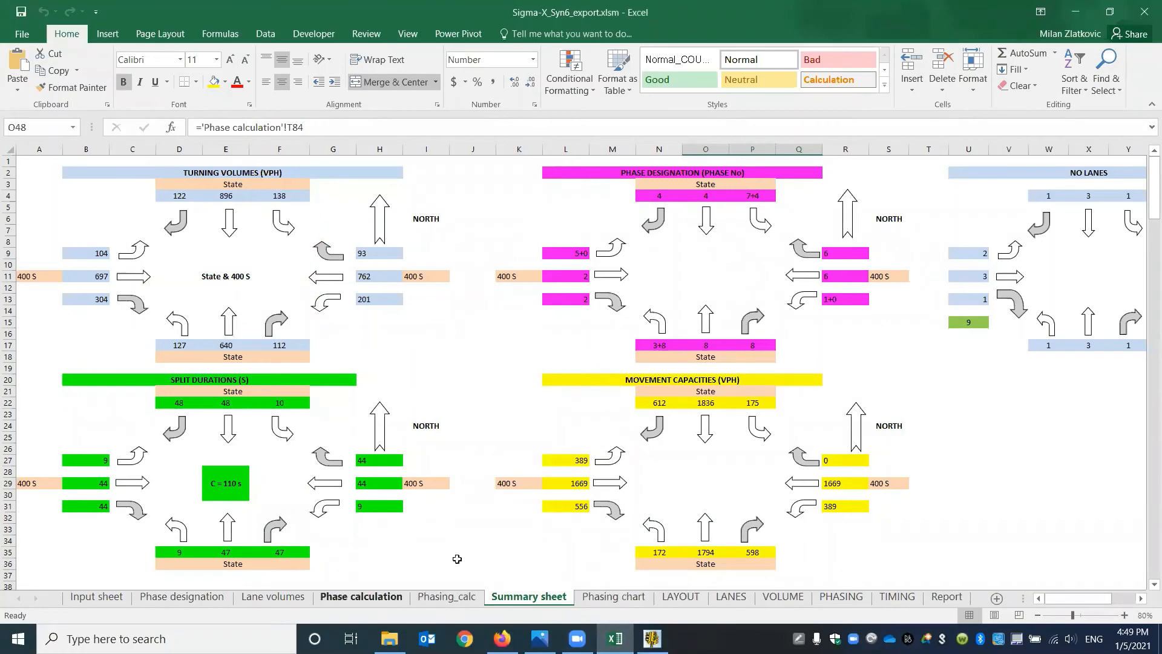
left_click(613, 596)
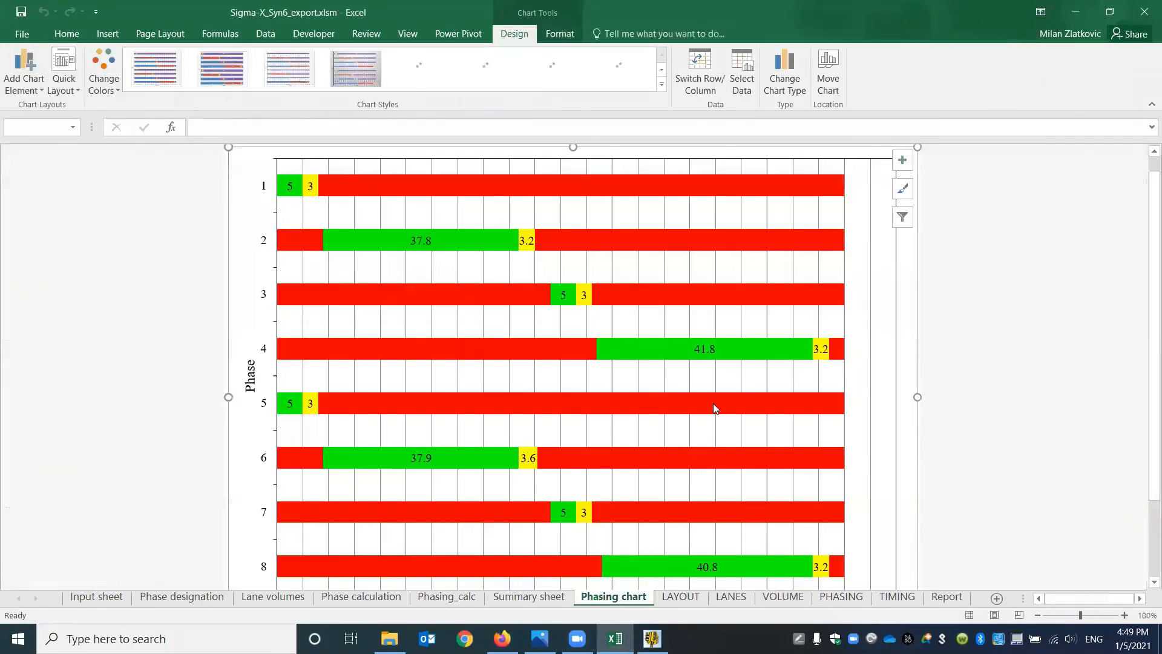
scroll(711, 384, "down", 2)
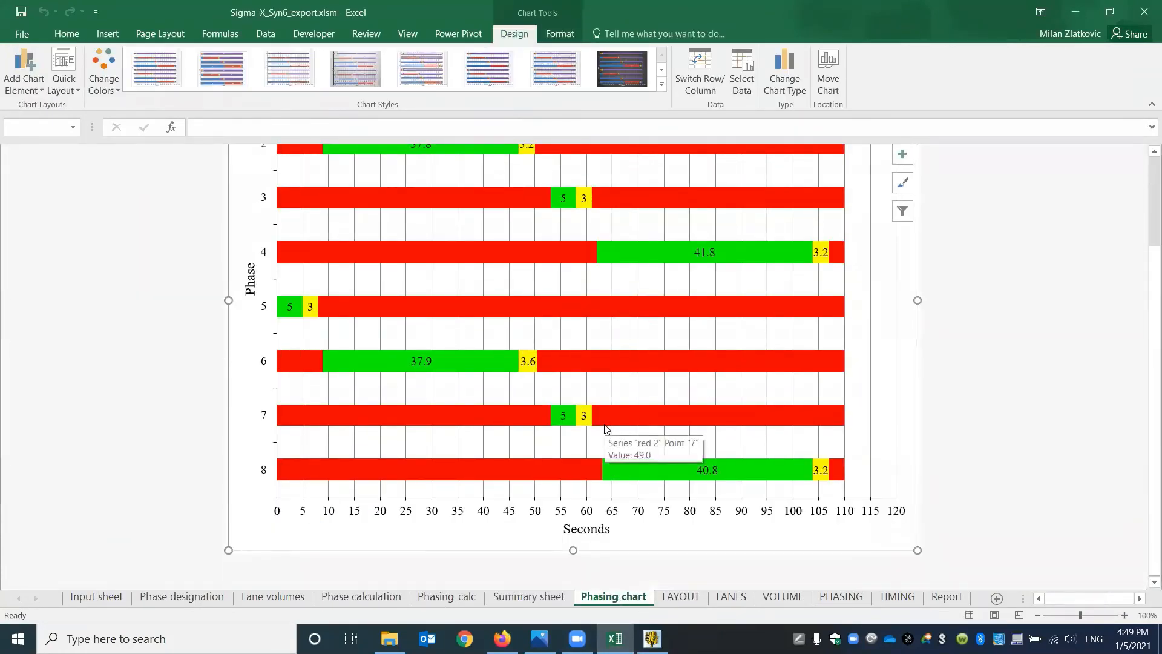
scroll(605, 428, "up", 3)
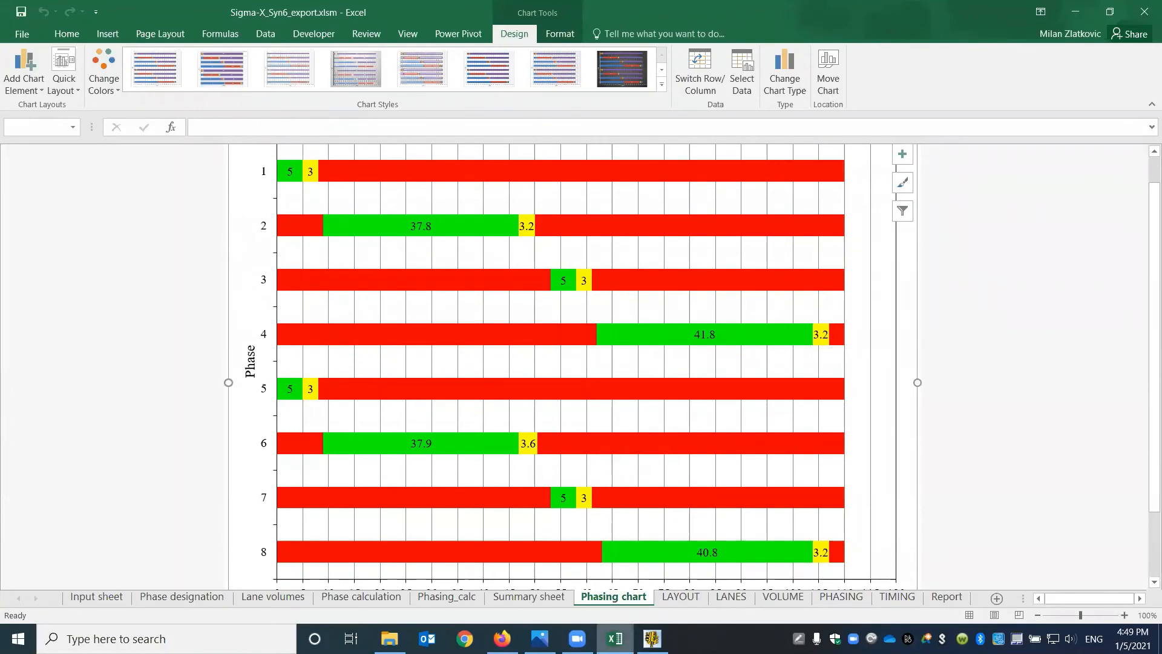
left_click(651, 638)
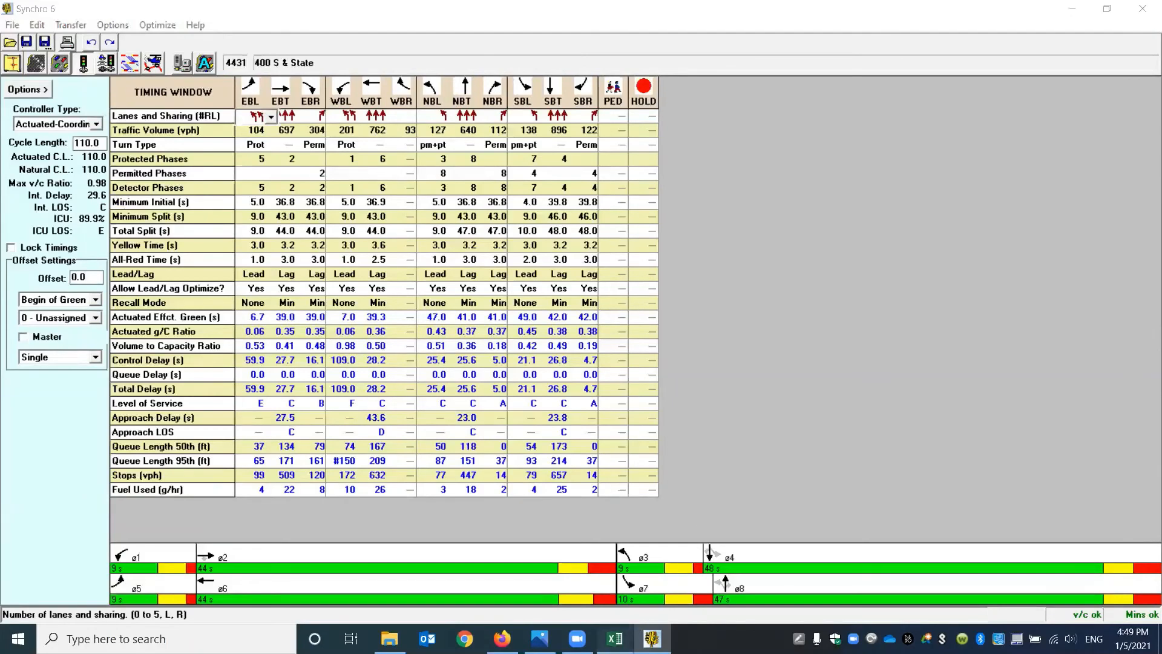
- Switch back to the Excel workbook and examine the intersection delay and level of service on the summary sheet
left_click(614, 639)
left_click(532, 597)
scroll(656, 308, "down", 11)
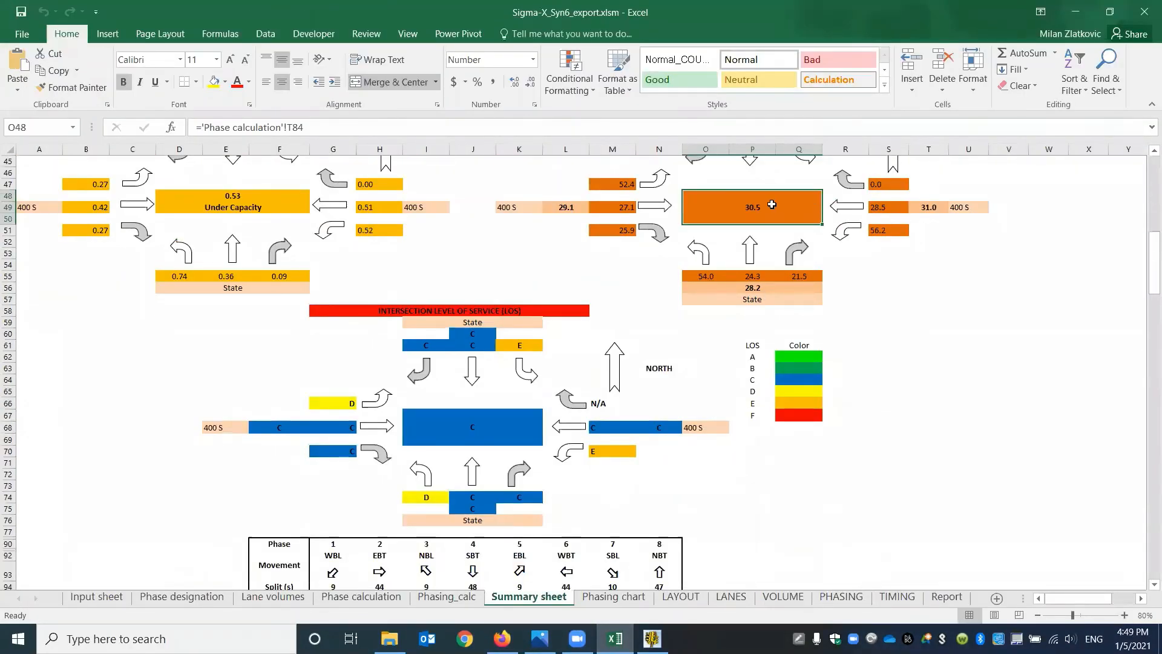
- Return to Synchro 6 and optimize the cycle length of the 400 S & State intersection
left_click(652, 639)
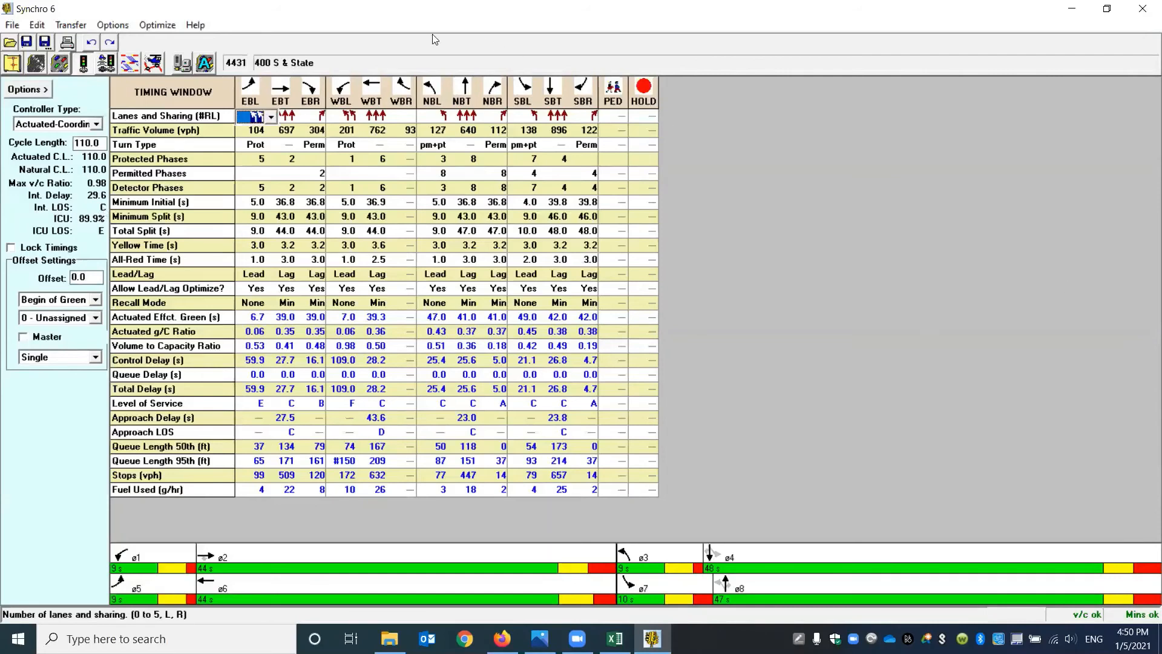
left_click(112, 24)
mouse_move(176, 26)
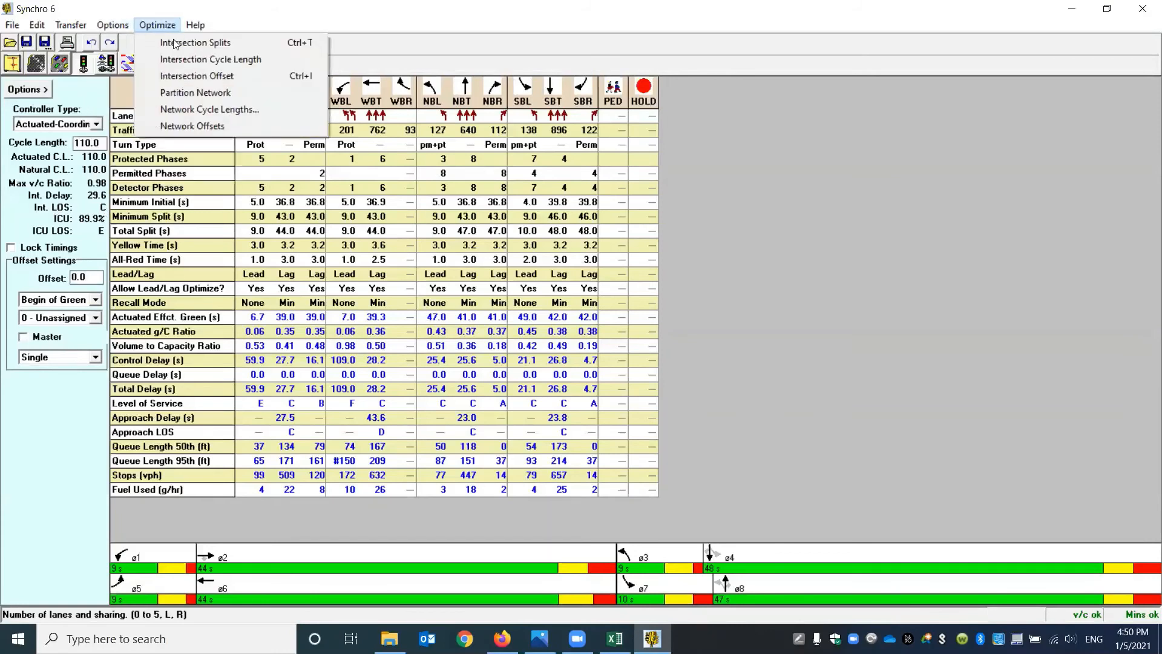
left_click(203, 60)
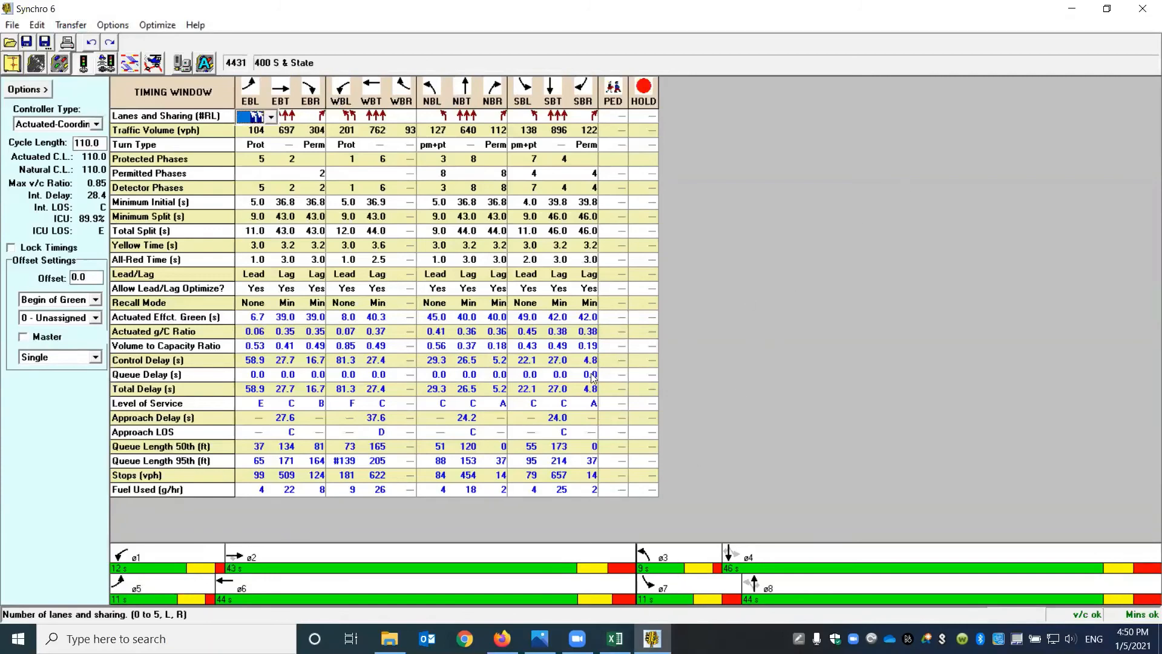
- Minimize Synchro 6, open Sigma-X_UTDF8_export.xlsm from the demo folder and export its Minor & Major intersection data as a Synchro UTDF8 CSV
mouse_move(615, 638)
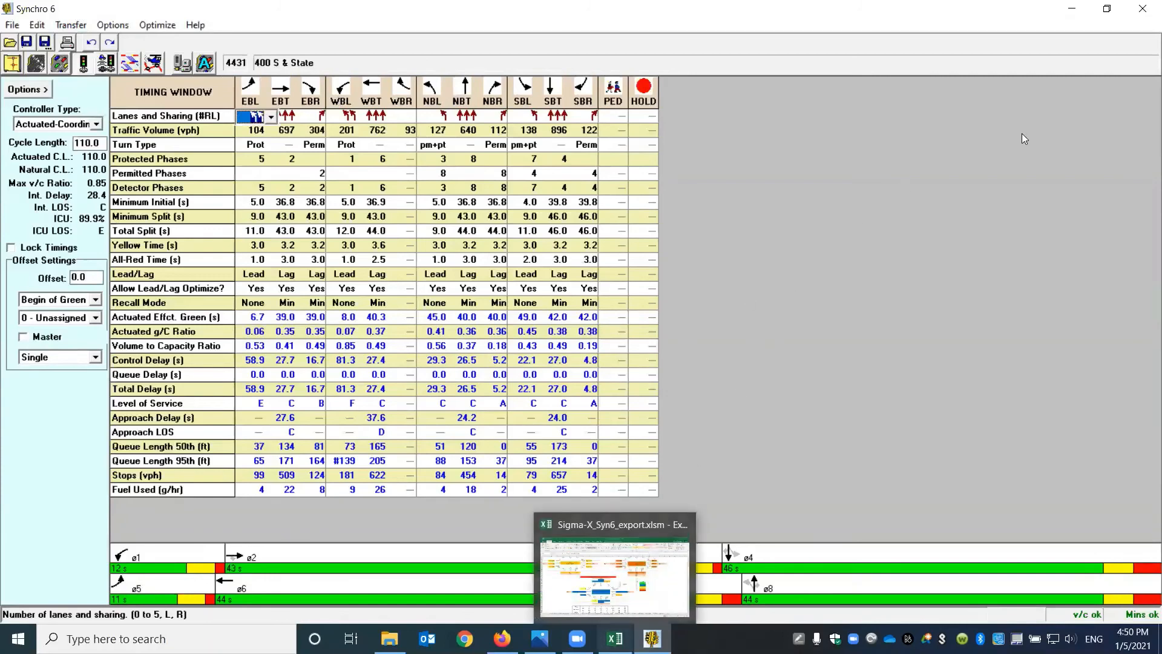
left_click(1072, 8)
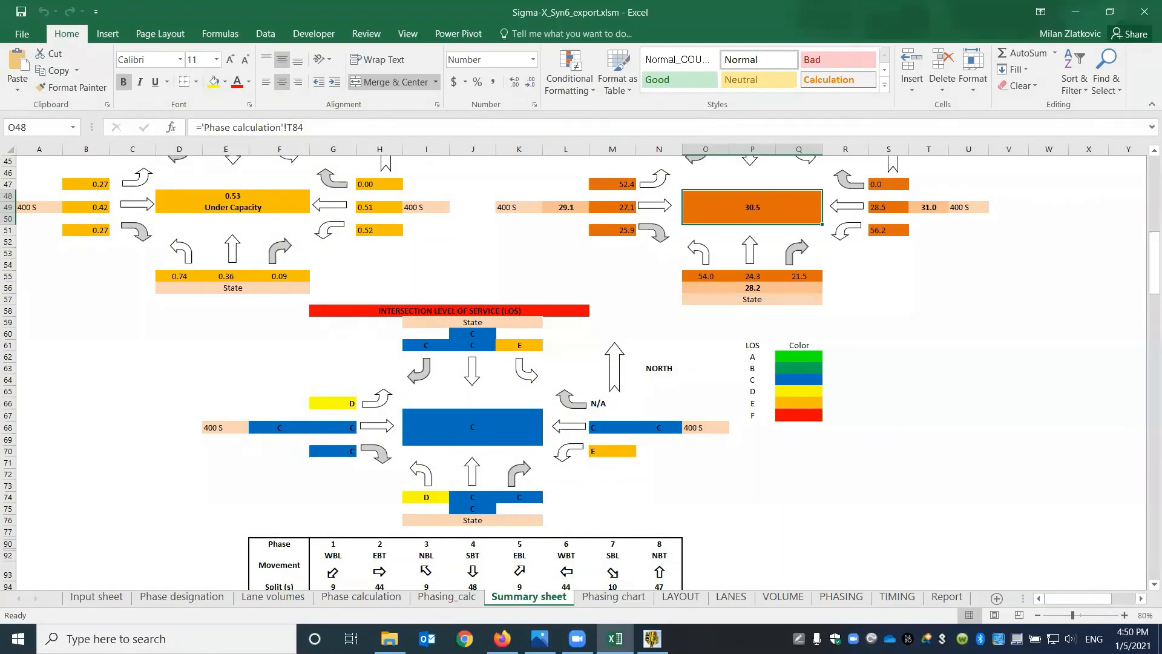
left_click(389, 638)
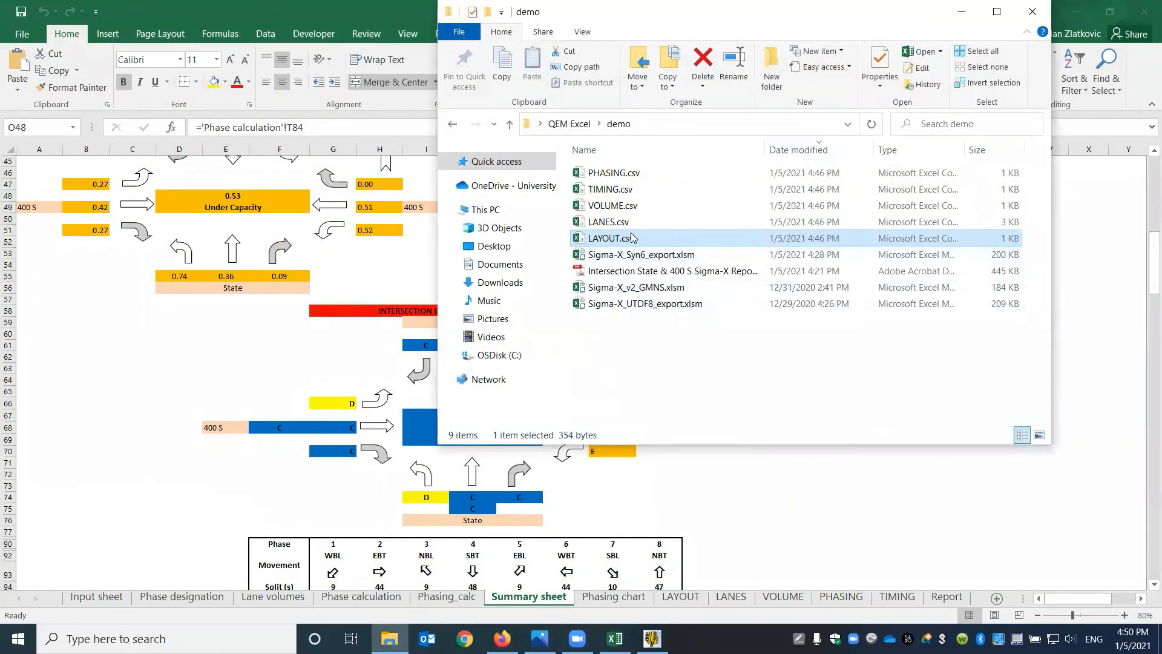
double_click(617, 302)
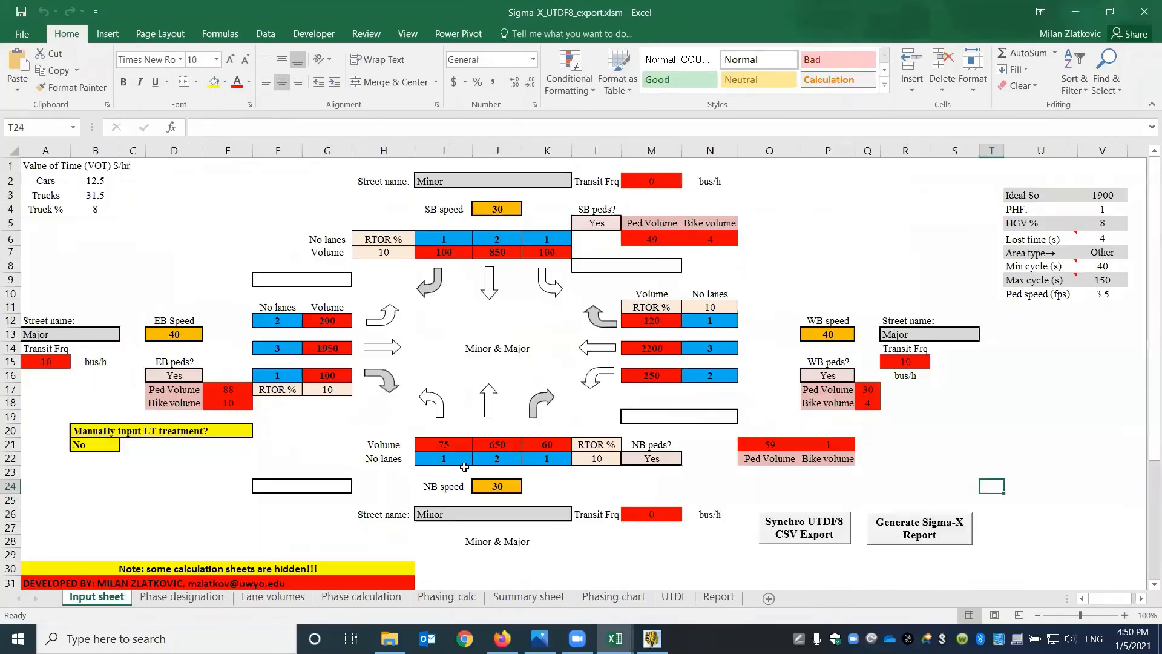
left_click(97, 597)
left_click(834, 530)
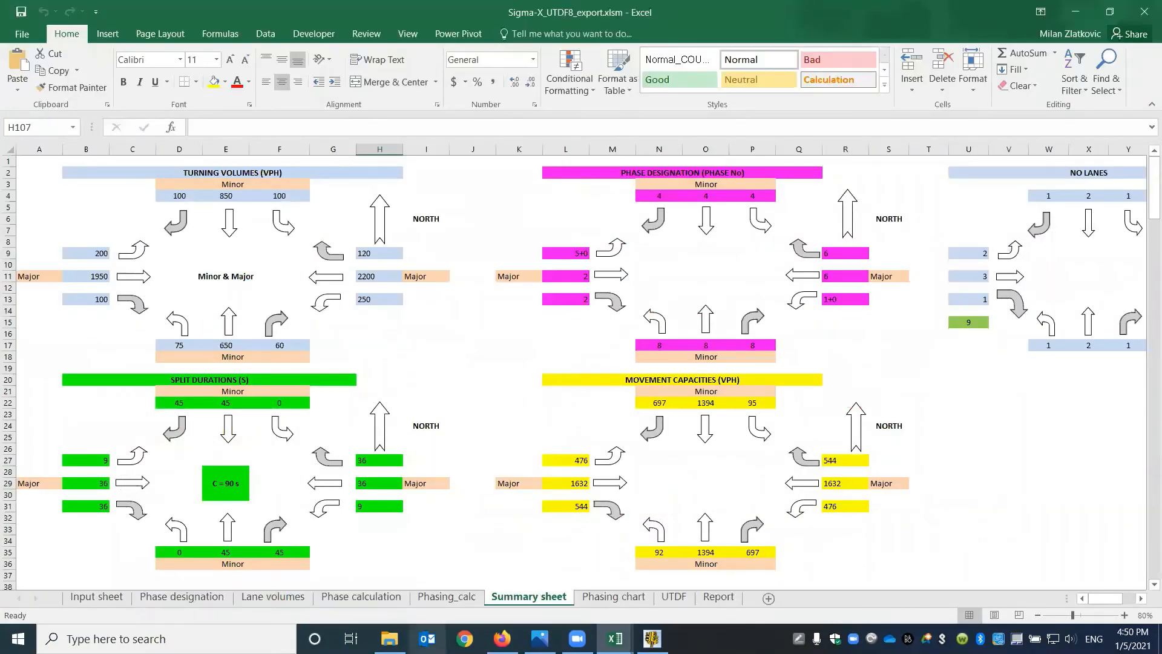
- Open the exported UTDF.csv from the demo folder and review its network, node, link and lane sections
left_click(389, 639)
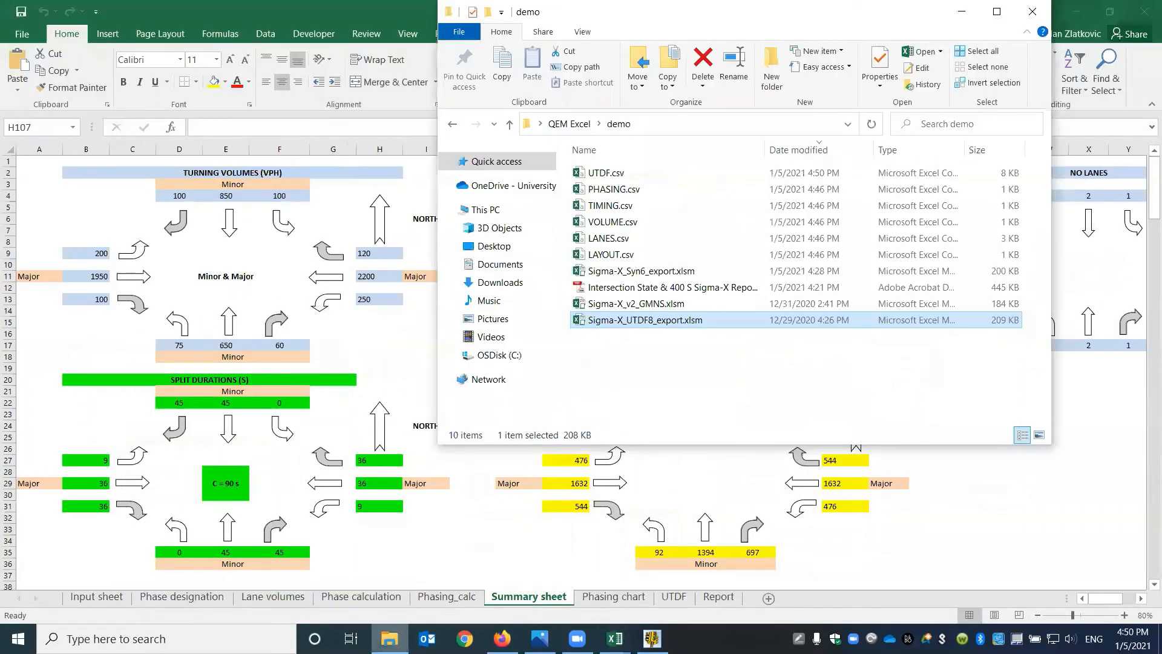
left_click(620, 173)
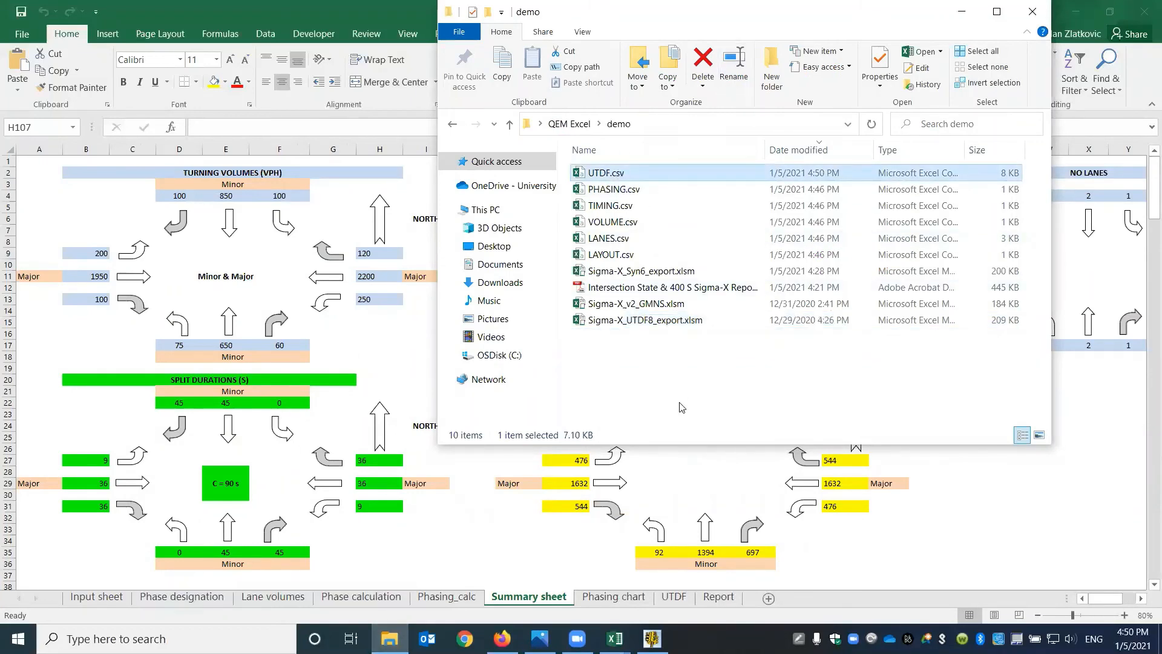
double_click(614, 174)
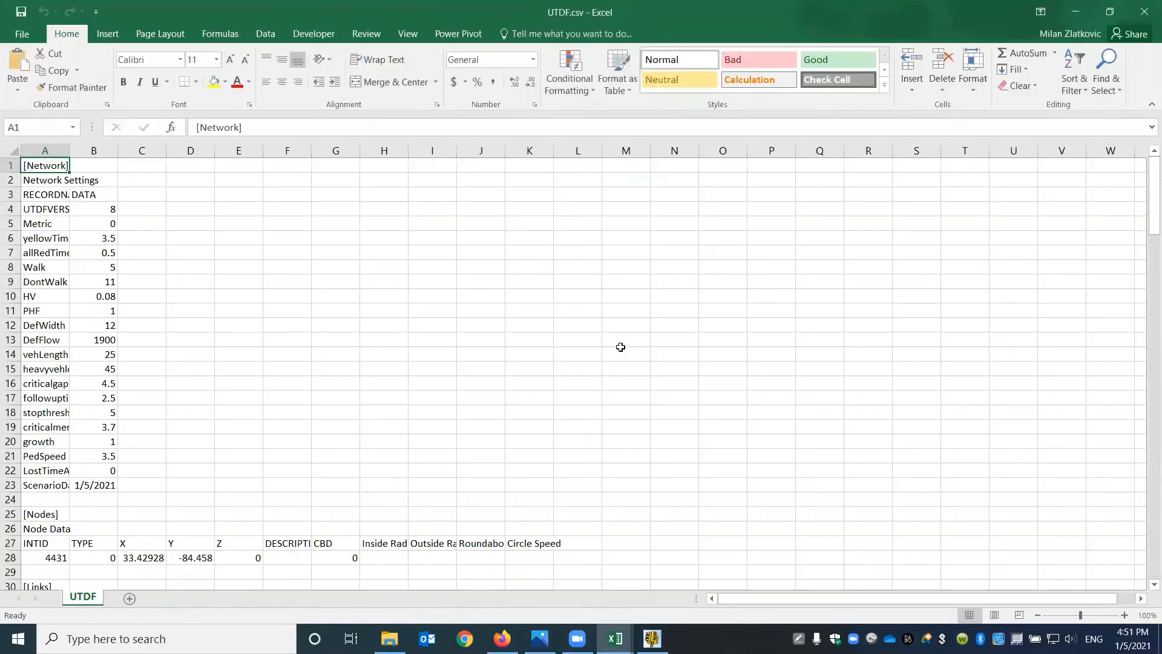
scroll(68, 250, "down", 8)
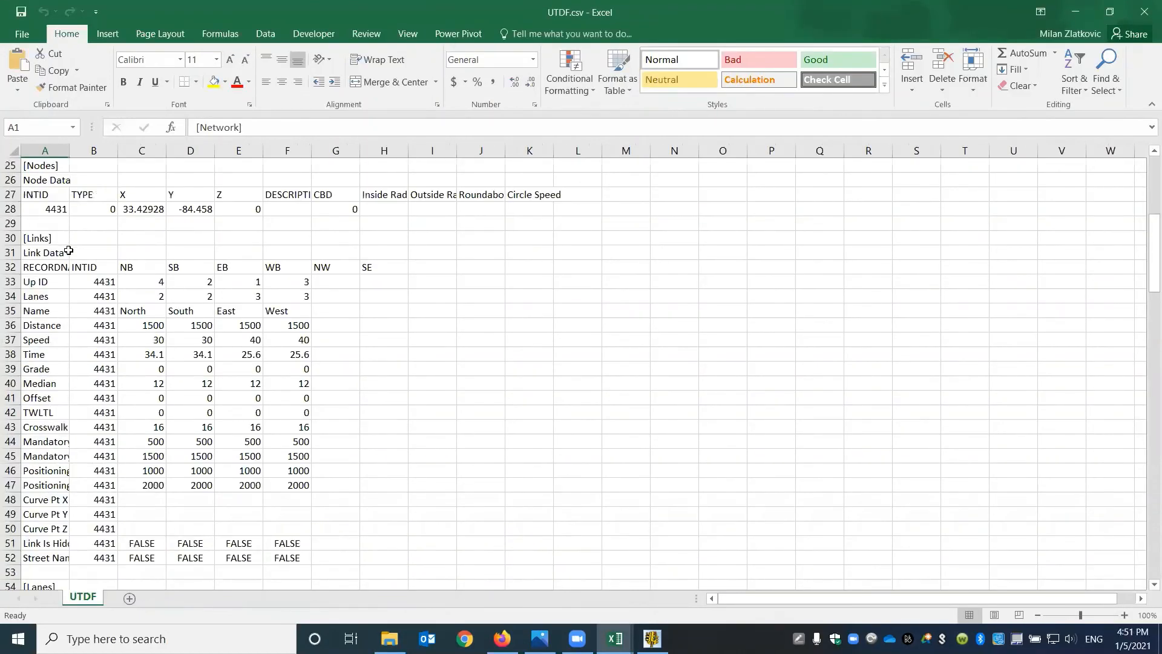
scroll(69, 250, "up", 8)
scroll(77, 290, "down", 7)
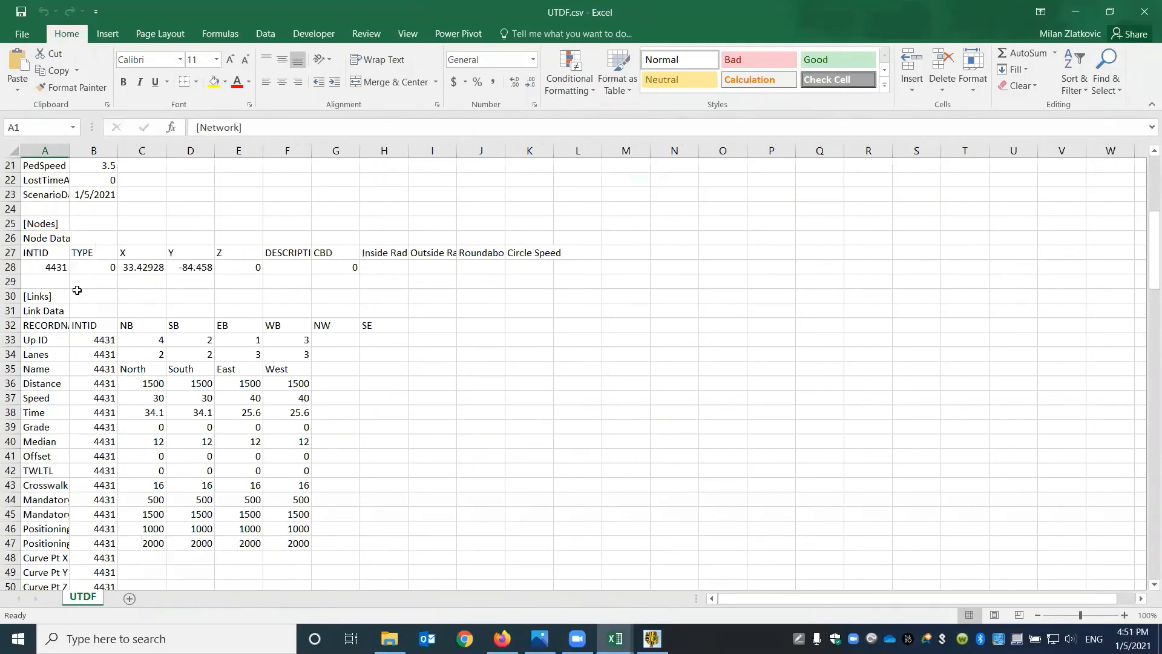
scroll(77, 291, "down", 20)
scroll(77, 289, "up", 20)
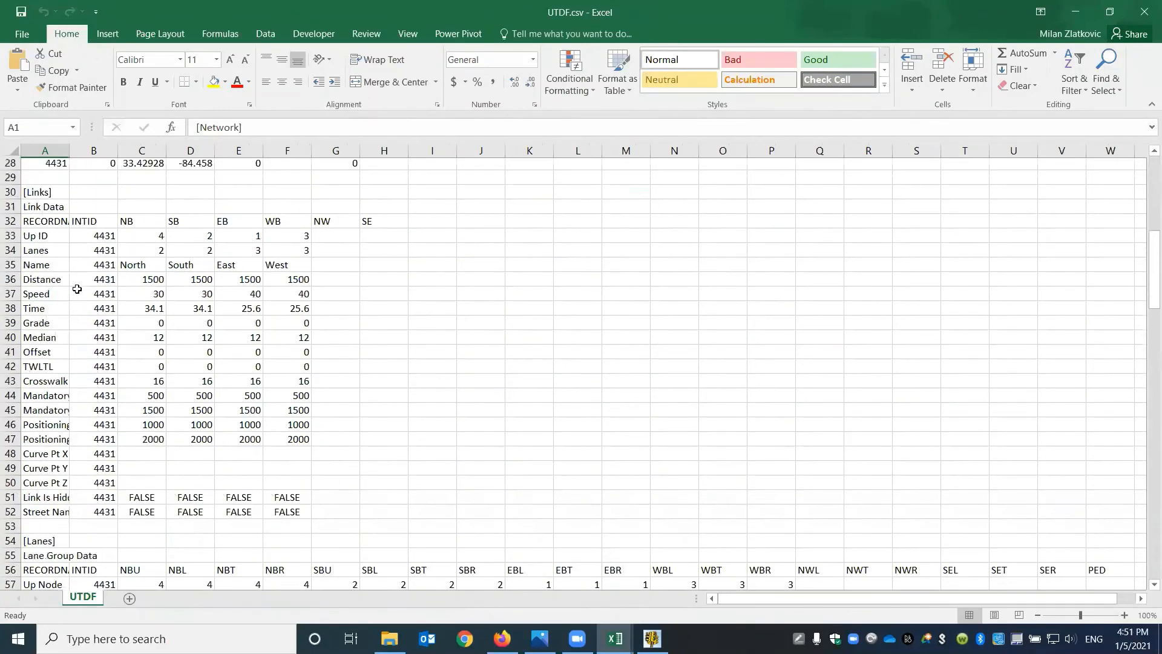
scroll(77, 289, "up", 9)
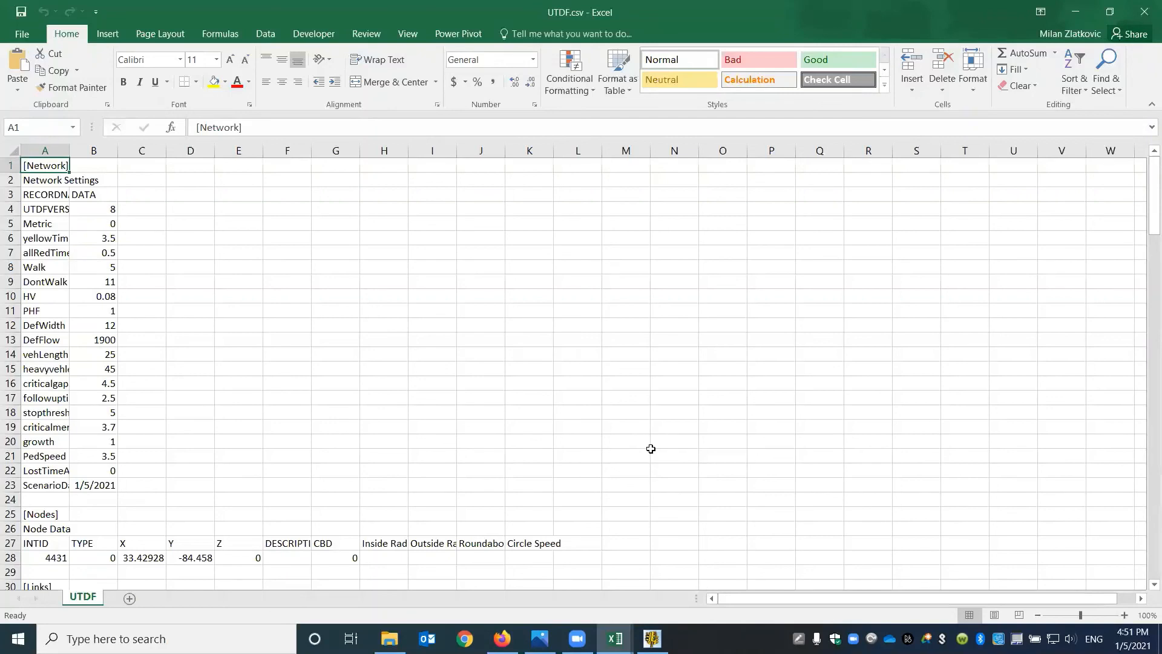
- Check the timing window in Synchro 6 again and return to the summary sheet of Sigma-X_UTDF8_export.xlsm in Excel
left_click(652, 638)
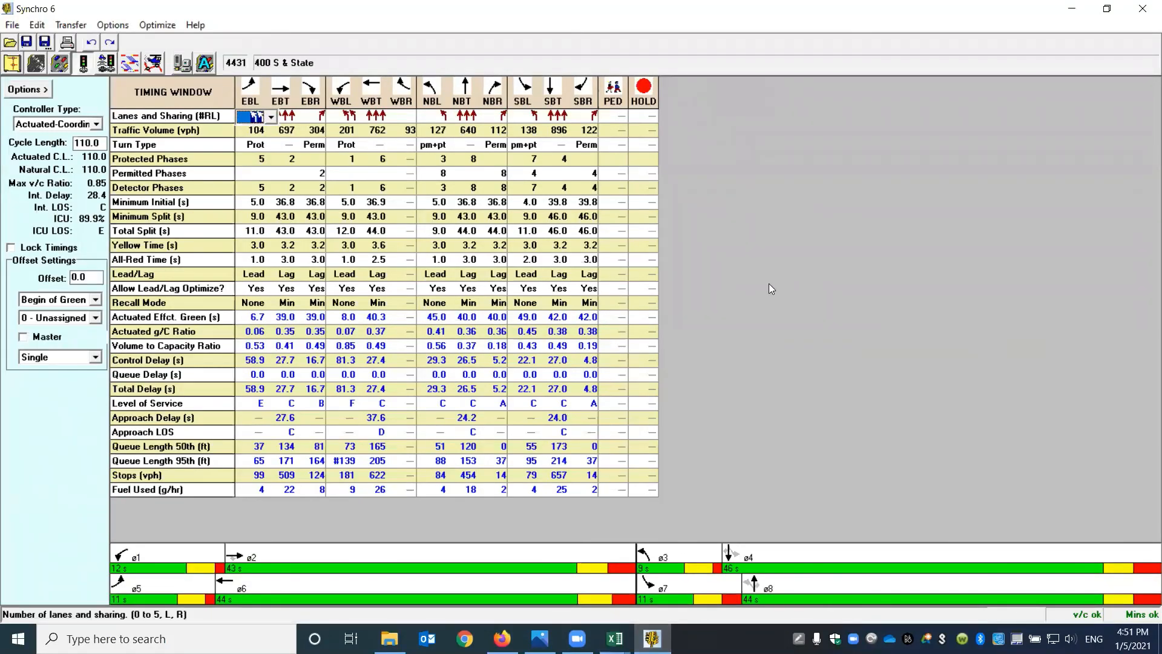
mouse_move(615, 638)
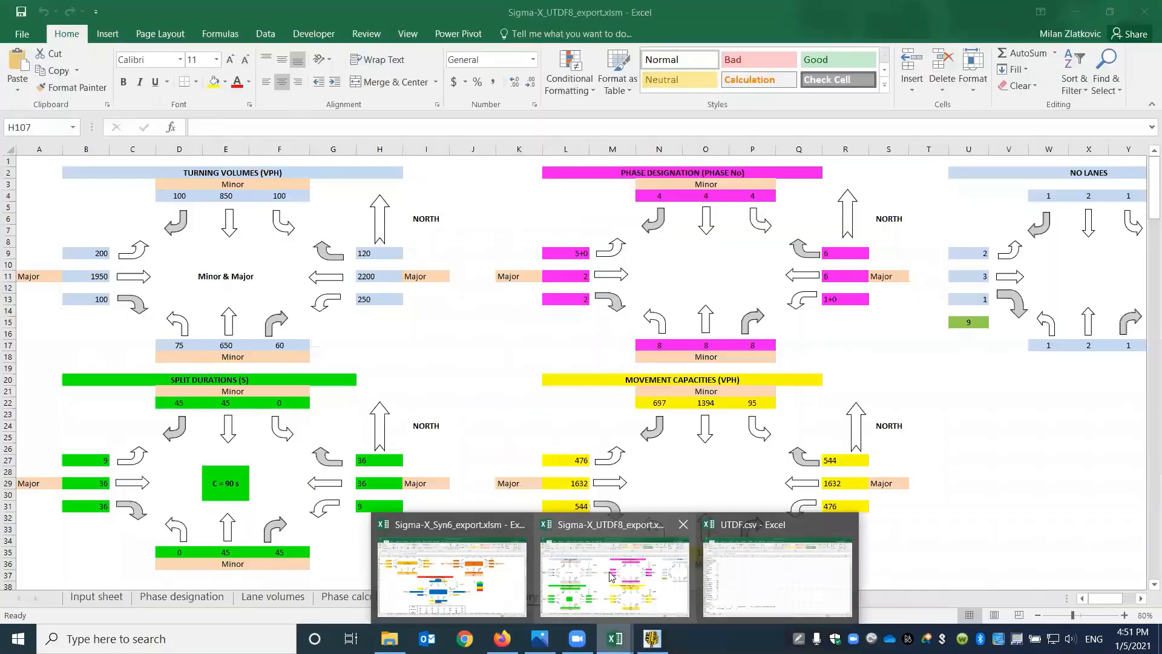
left_click(613, 576)
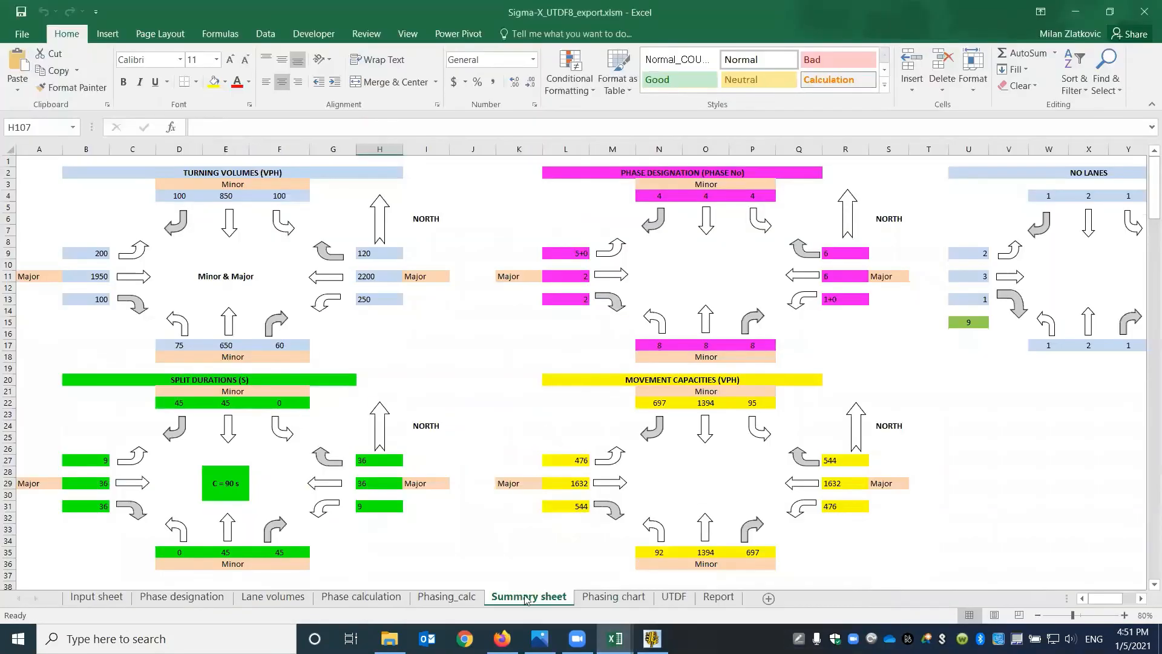